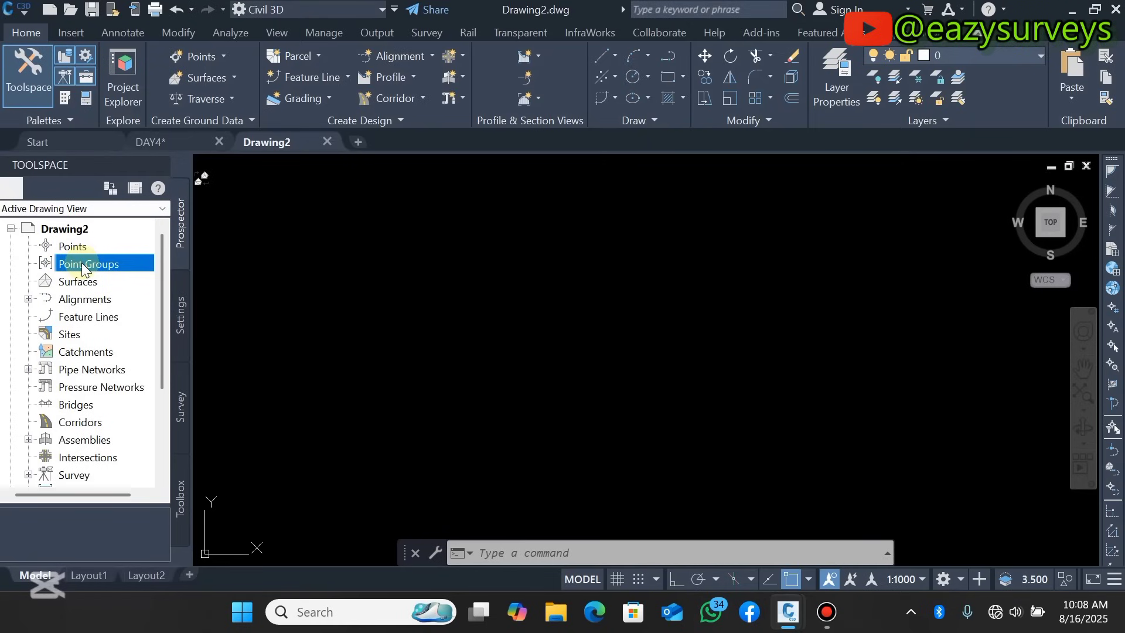
# Step: Start a new point group in Drawing2 and name it TOPO DATA
pyautogui.rightClick(81, 264)
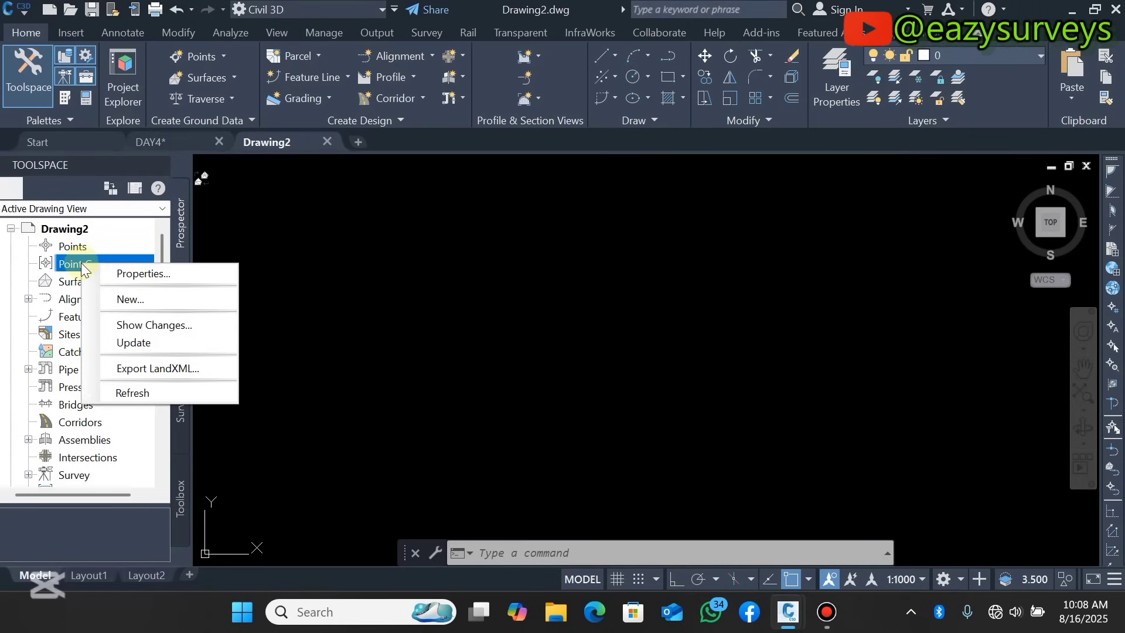
pyautogui.click(126, 293)
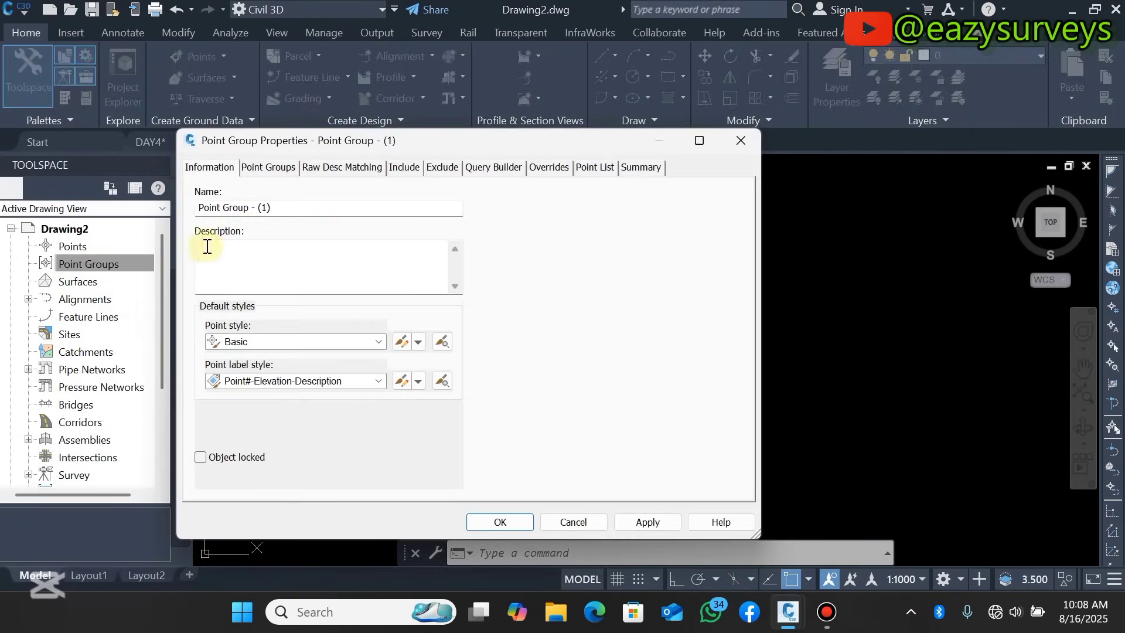
pyautogui.moveTo(282, 212); pyautogui.dragTo(212, 203)
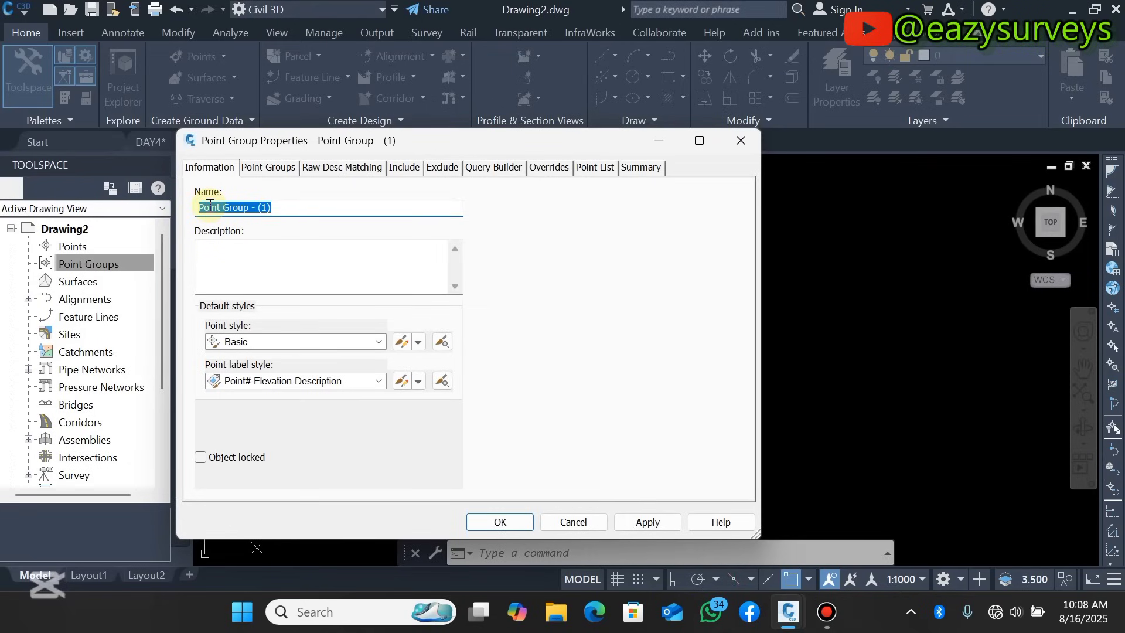
pyautogui.write('TOPO DATA')
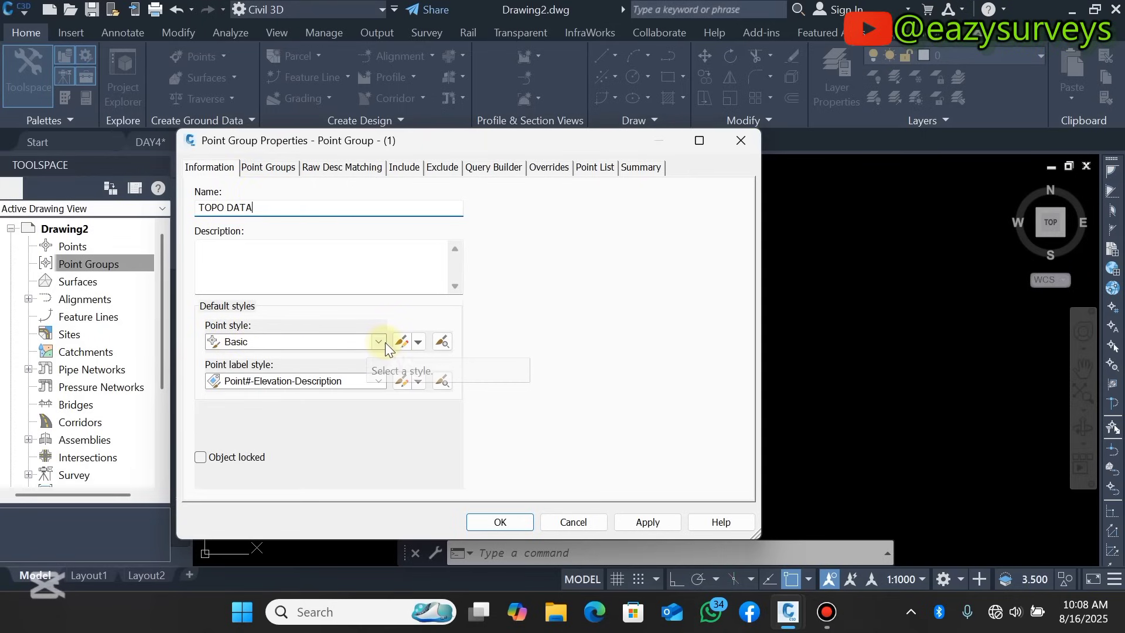
# Step: Edit the group's Basic point style and choose the X-shaped custom marker
pyautogui.click(402, 342)
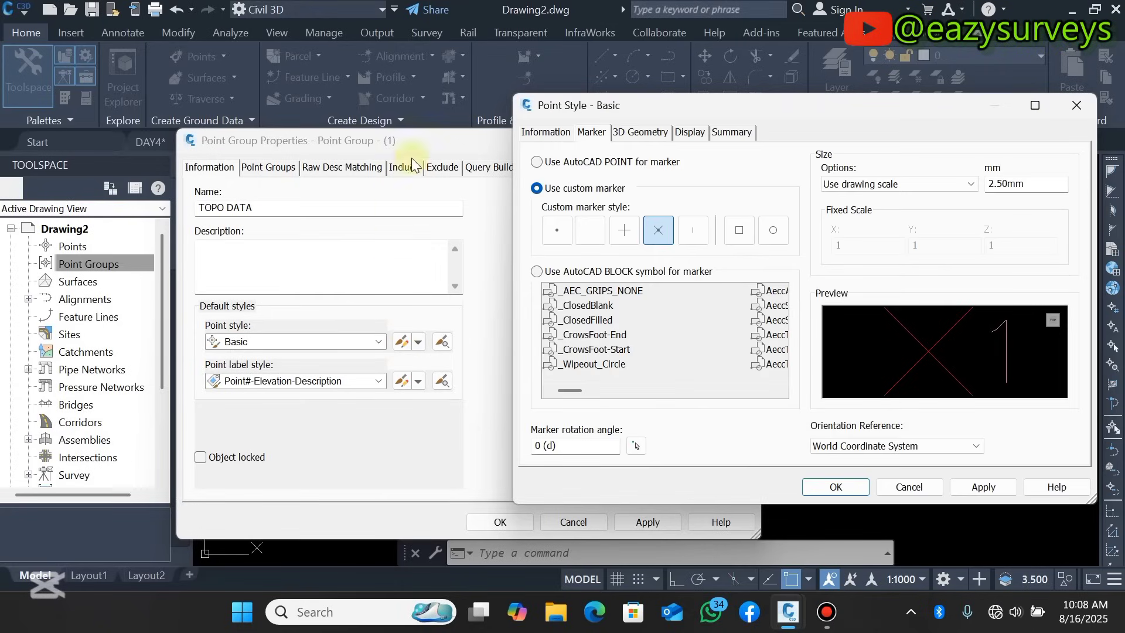
pyautogui.click(548, 130)
pyautogui.click(627, 134)
pyautogui.click(591, 133)
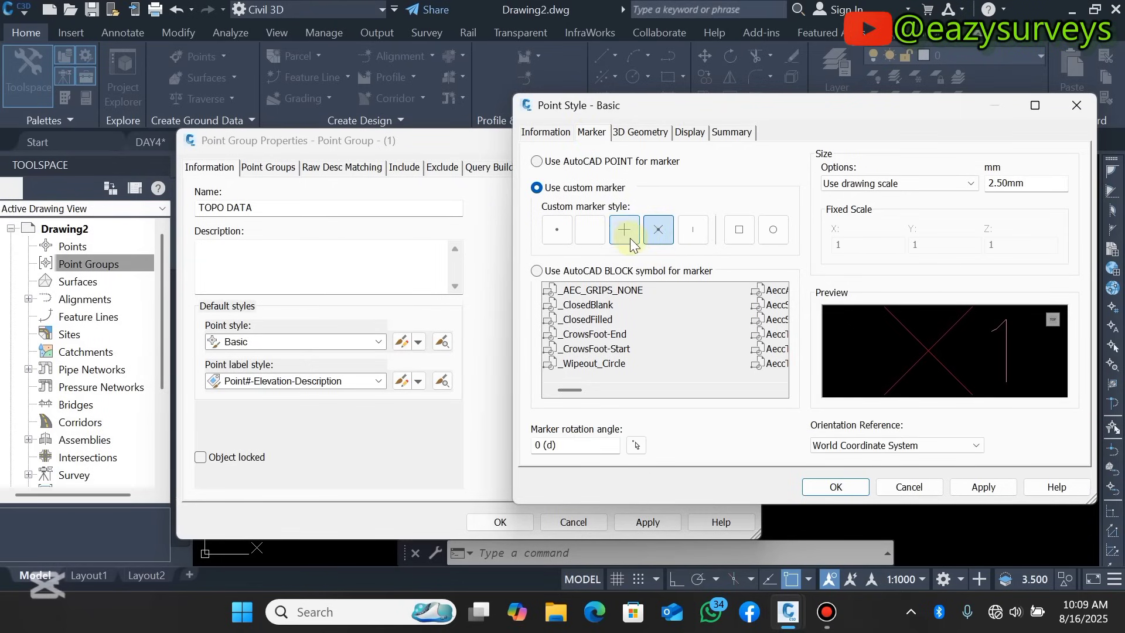
pyautogui.click(659, 229)
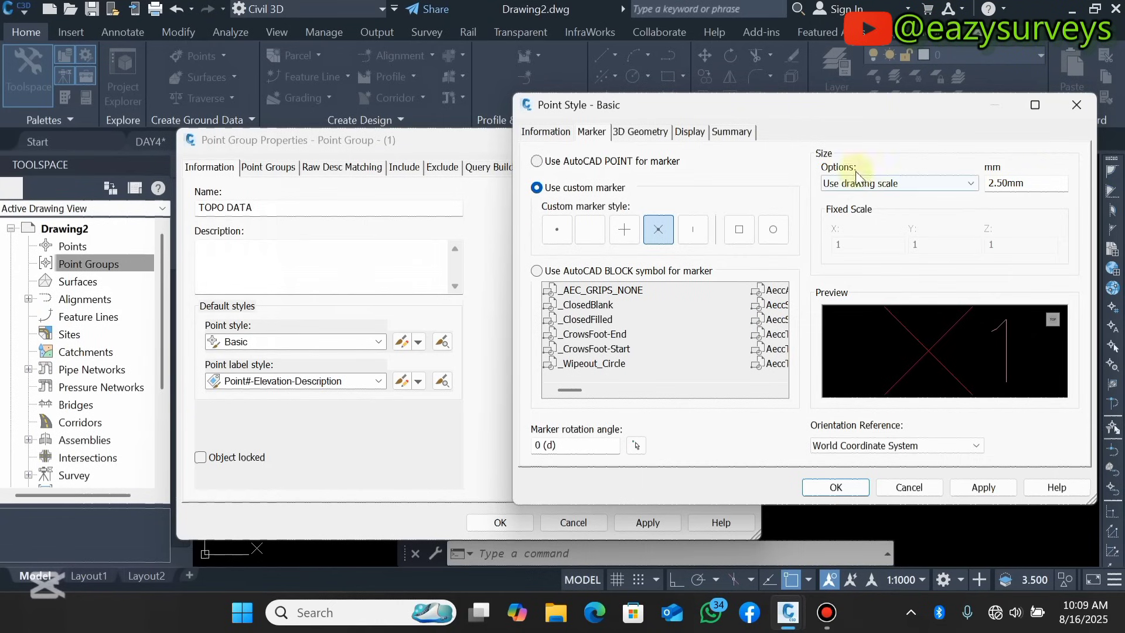
# Step: Size the point marker in absolute units at 1 m and save the Basic point style
pyautogui.click(972, 184)
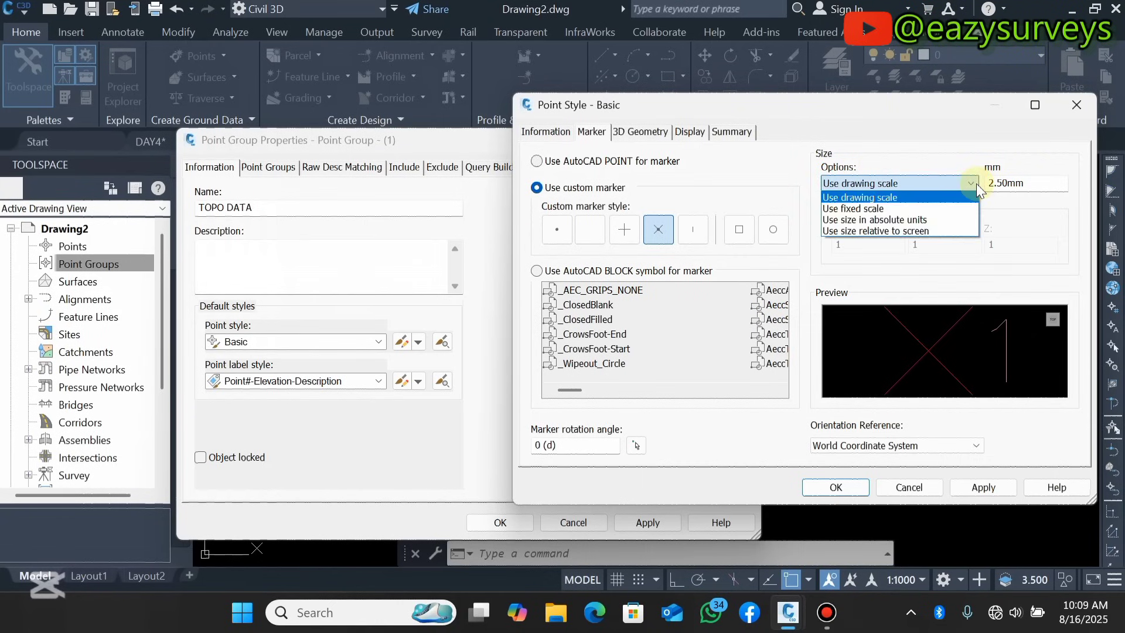
pyautogui.click(932, 217)
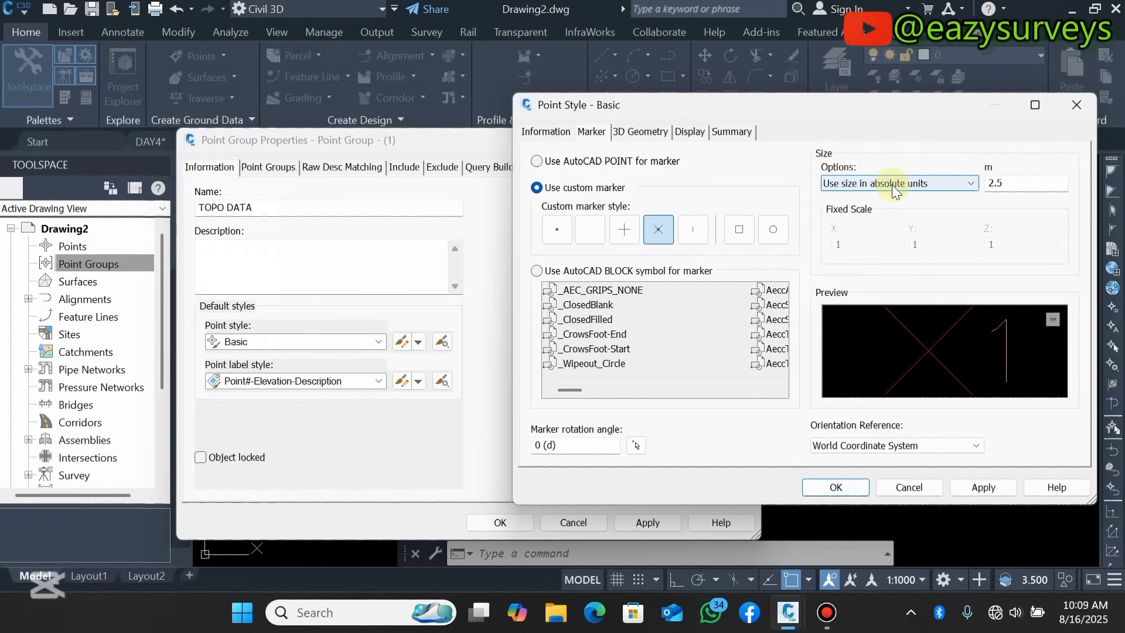
pyautogui.doubleClick(996, 182)
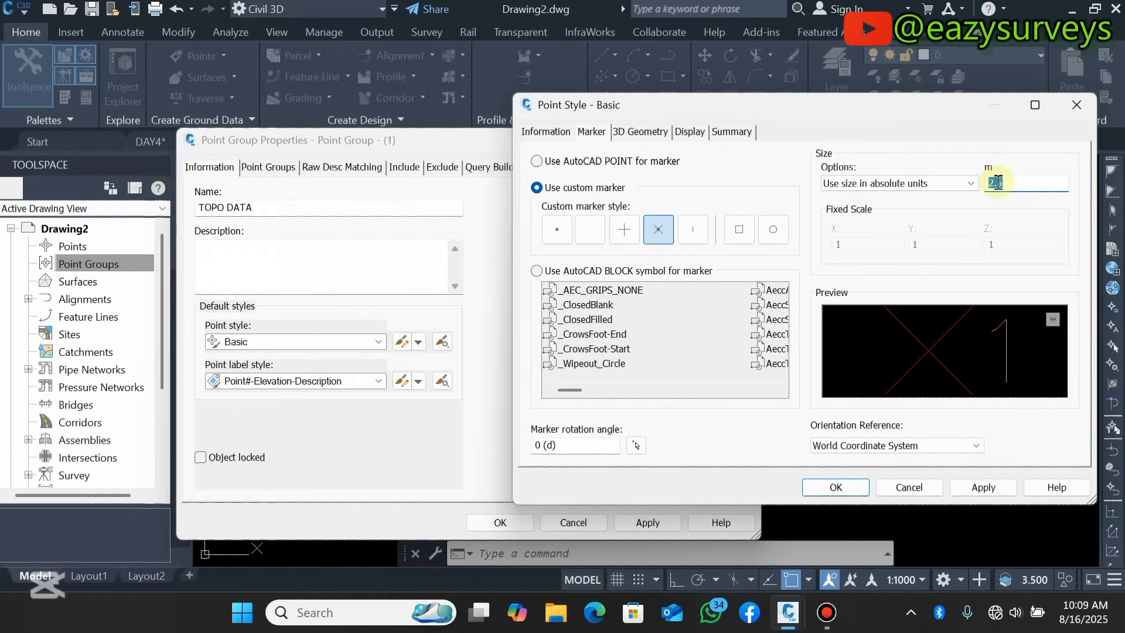
pyautogui.write('1')
pyautogui.click(986, 487)
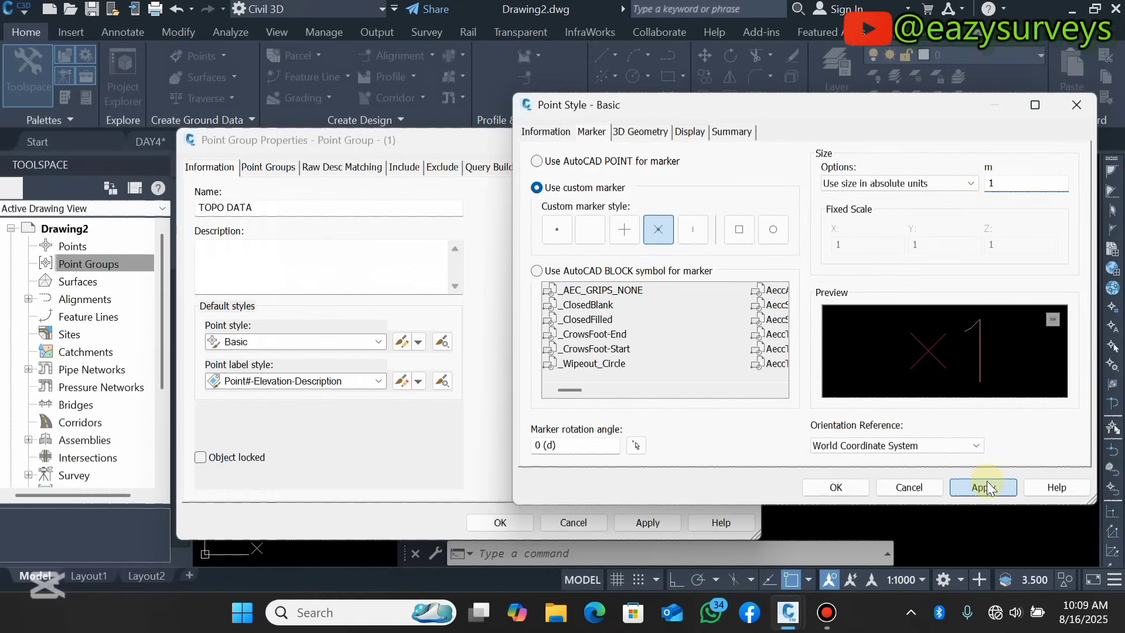
pyautogui.click(839, 487)
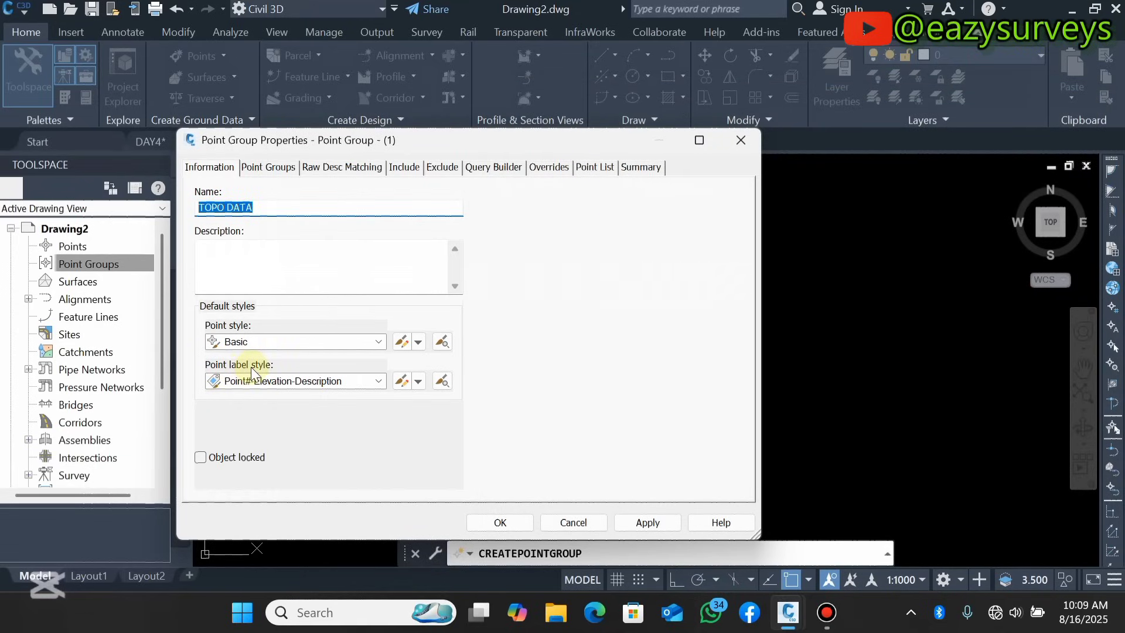
# Step: Assign the Elevation Only point label style and open its Point Elevation text contents for editing
pyautogui.click(380, 382)
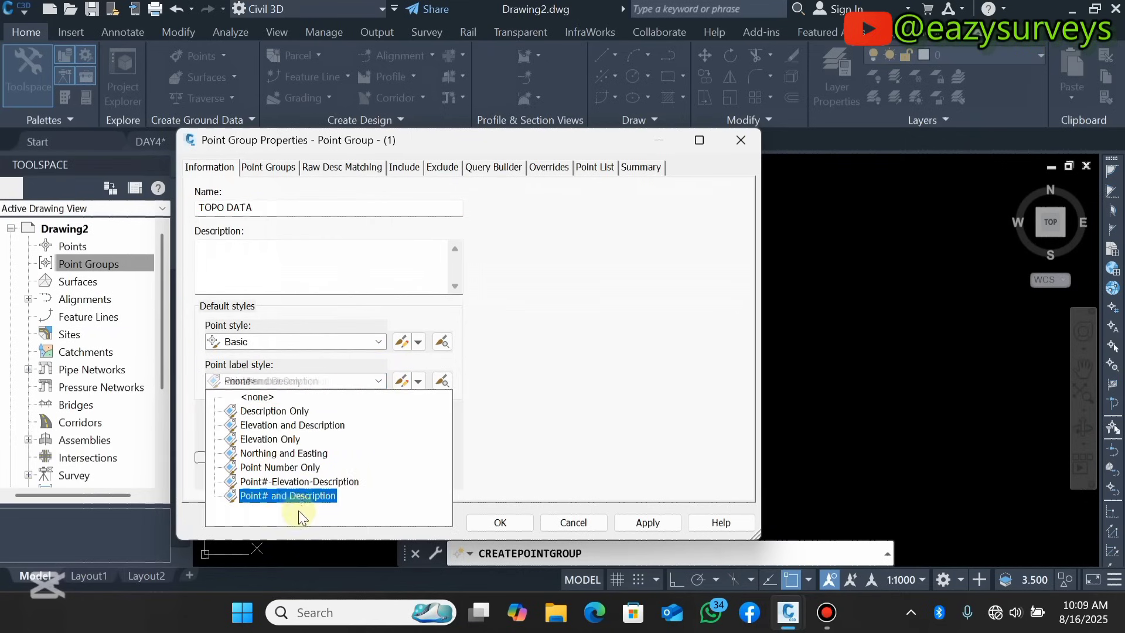
pyautogui.click(273, 438)
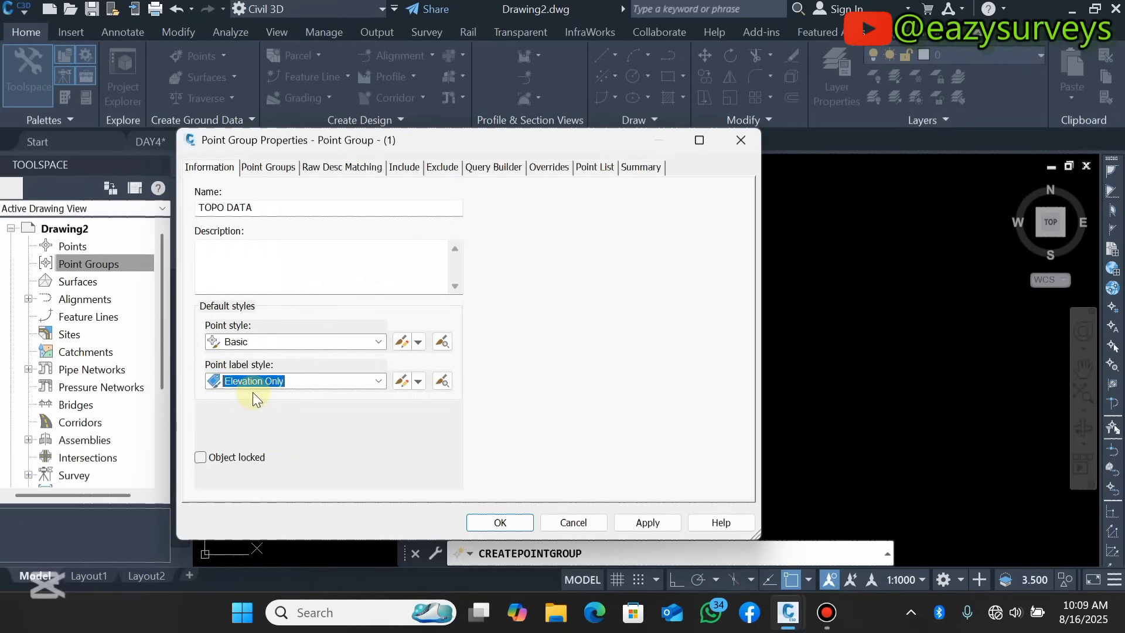
pyautogui.click(403, 381)
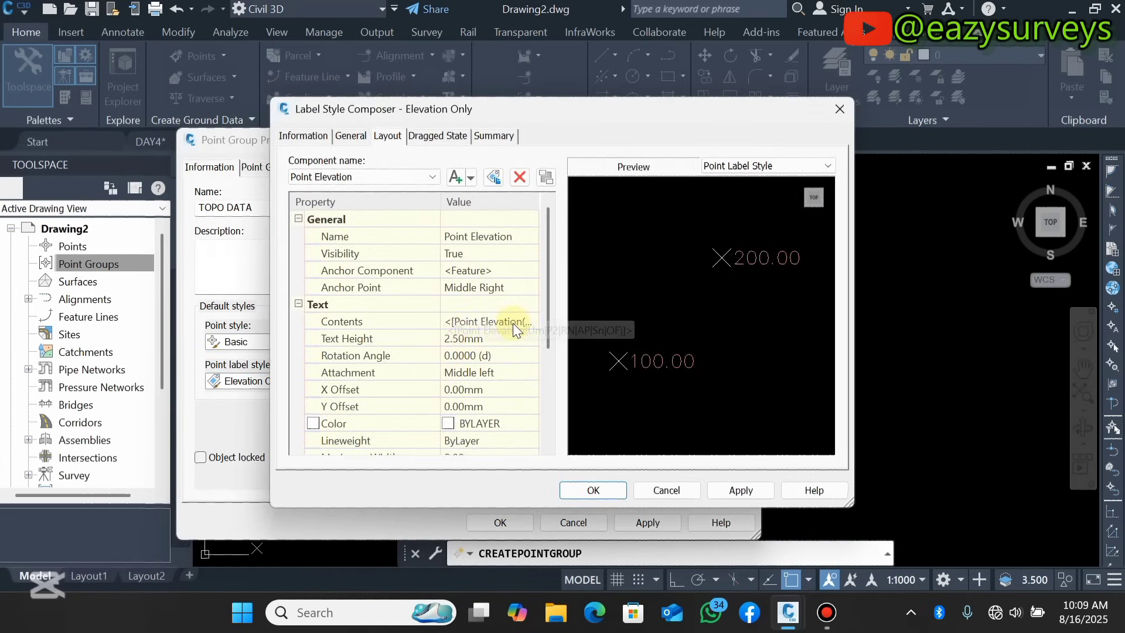
pyautogui.click(516, 322)
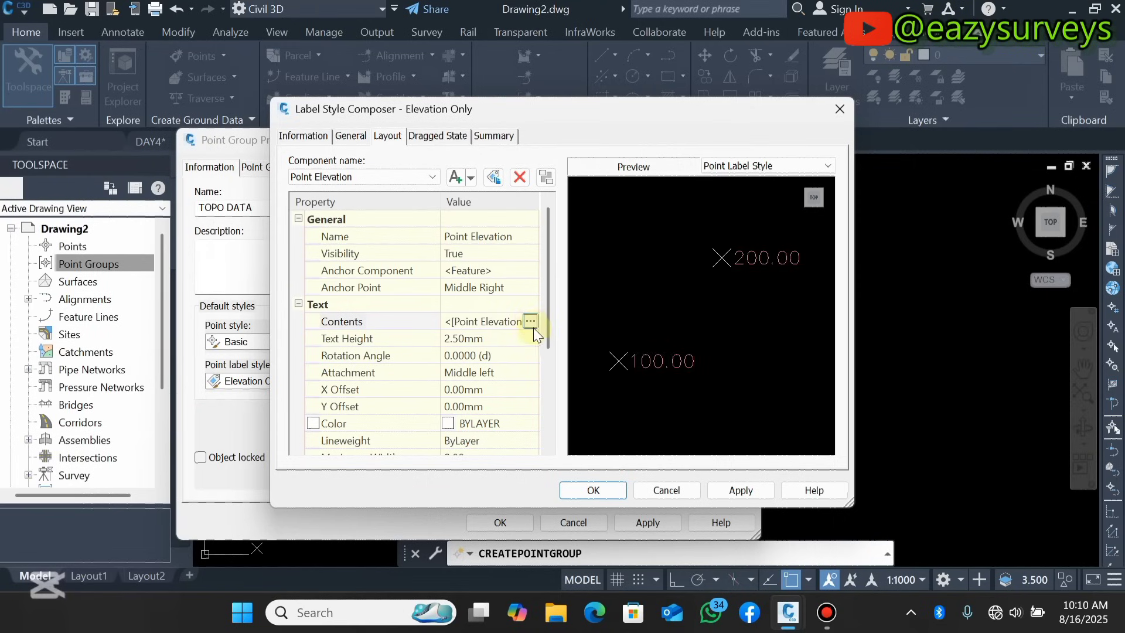
pyautogui.click(530, 321)
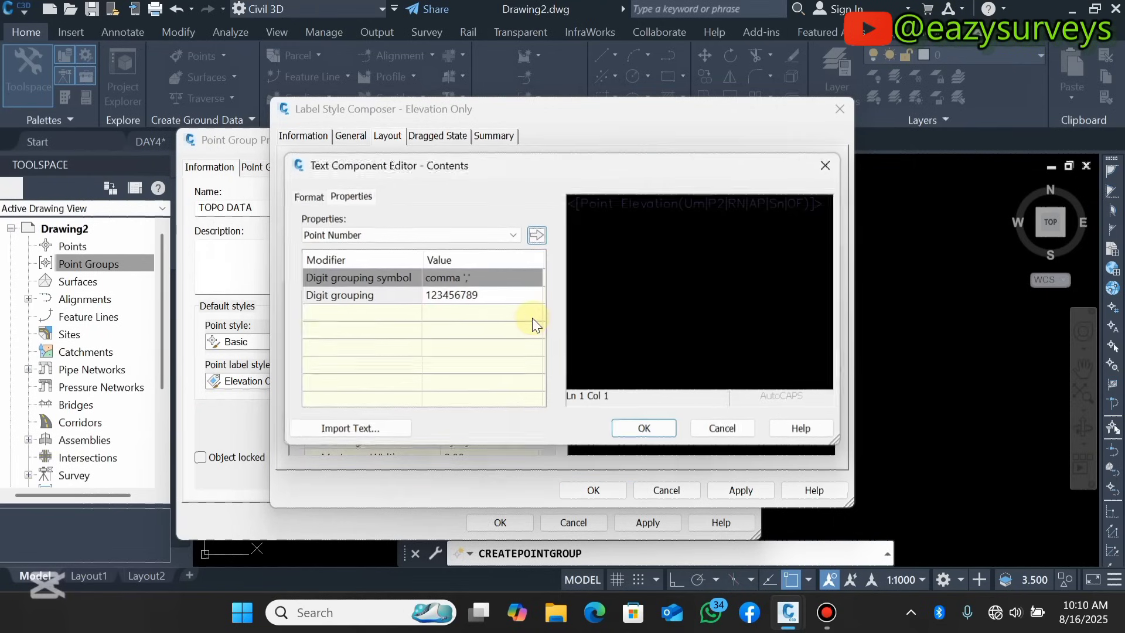
# Step: Set the Point Elevation expression to meters with 0.01 precision and update it in the label contents
pyautogui.click(695, 208)
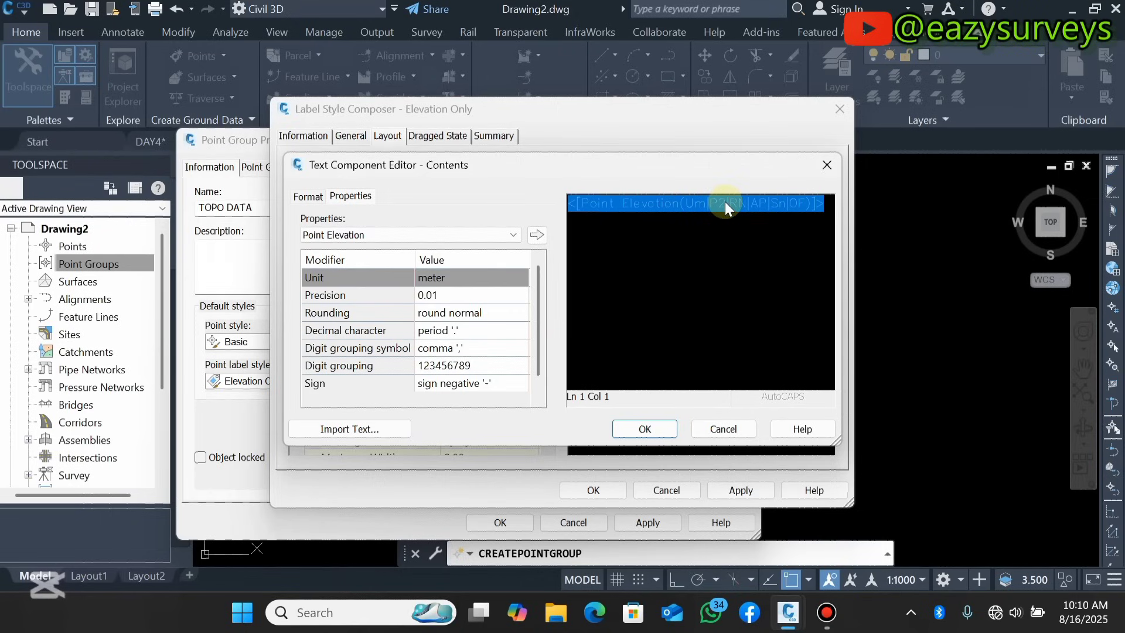
pyautogui.click(463, 277)
pyautogui.click(461, 277)
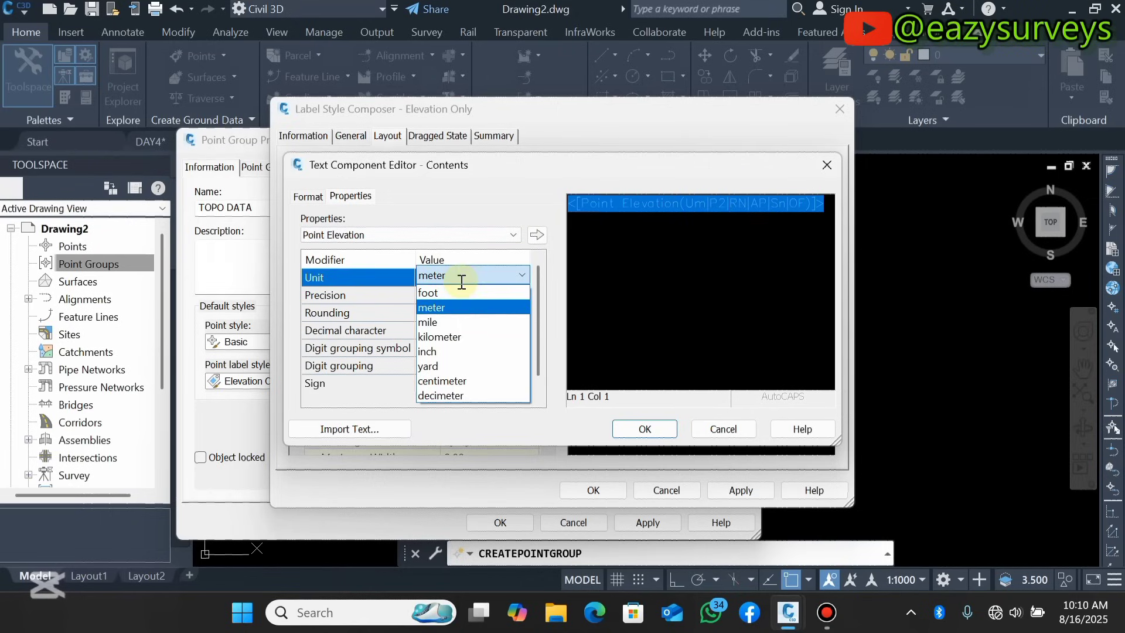
pyautogui.click(462, 282)
pyautogui.click(472, 292)
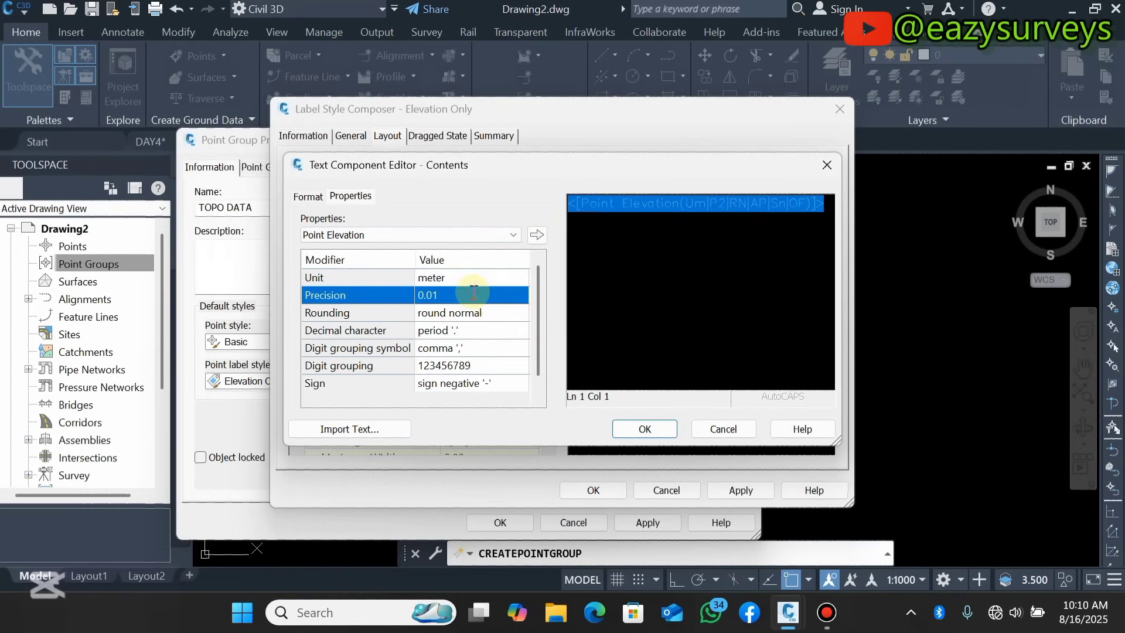
pyautogui.click(472, 292)
pyautogui.click(443, 338)
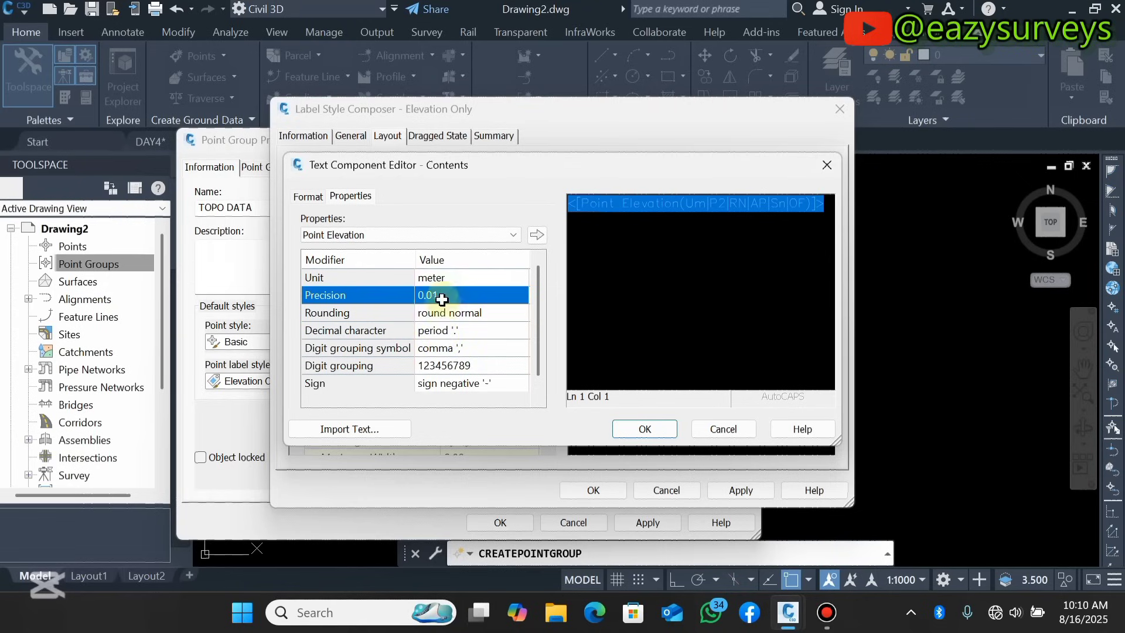
pyautogui.click(537, 235)
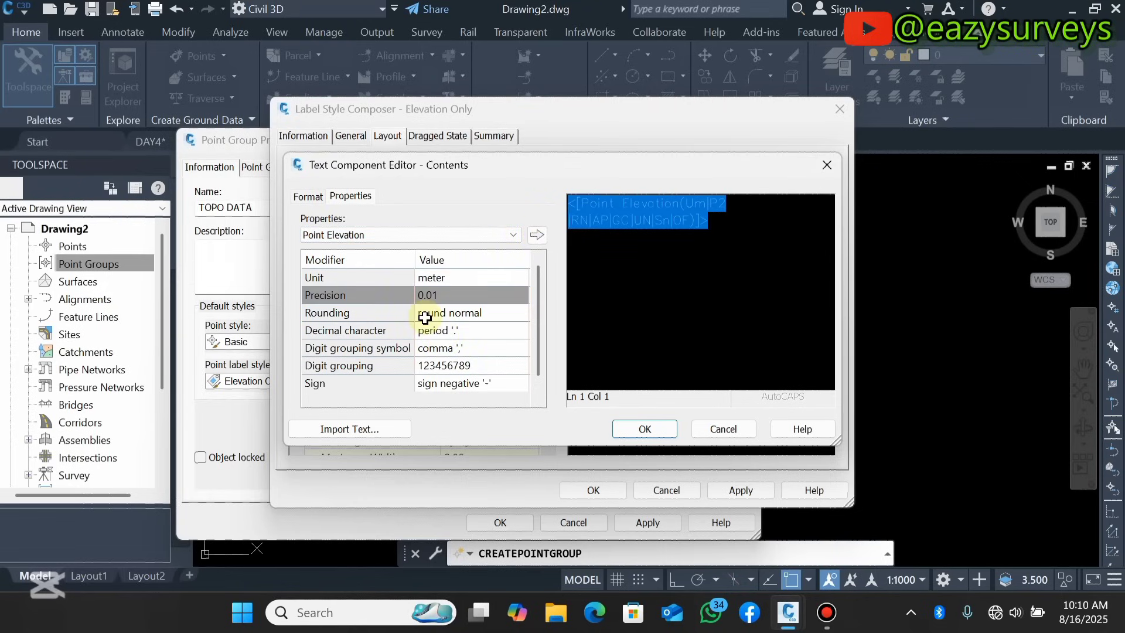
# Step: Format the elevation label text in Times New Roman with the colour White and accept the contents
pyautogui.click(309, 197)
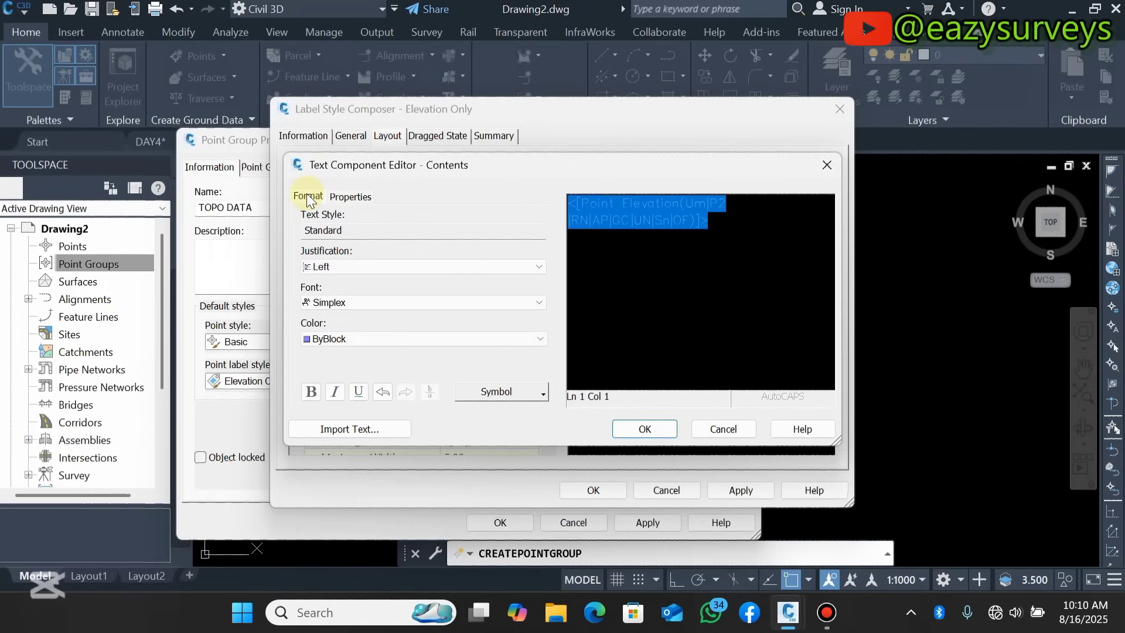
pyautogui.click(338, 301)
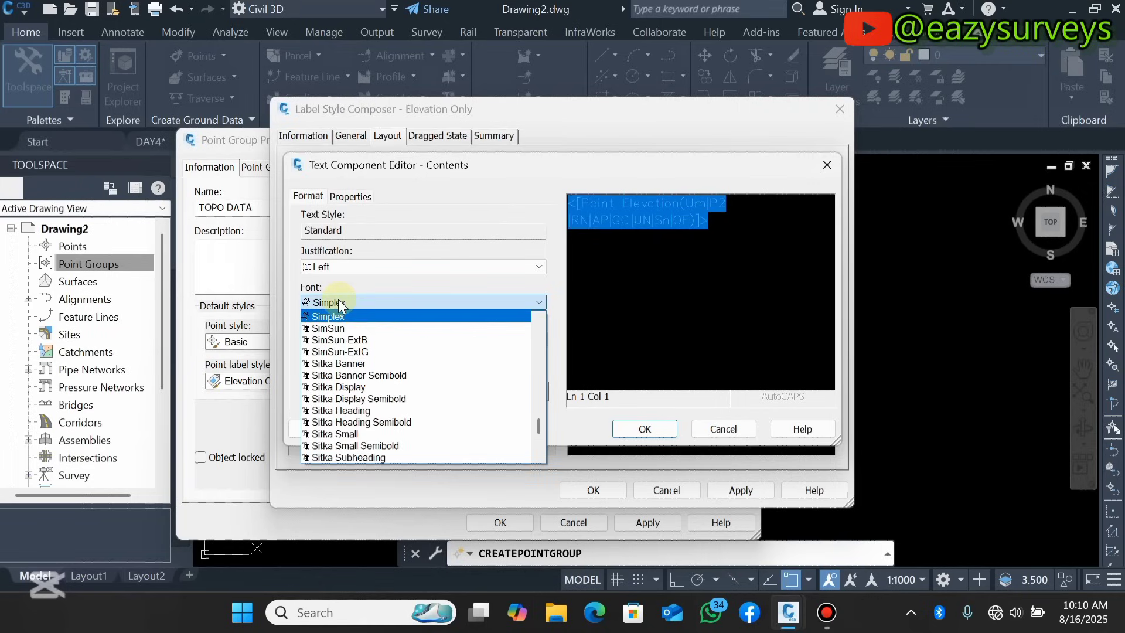
pyautogui.scroll(-5, 343, 352)
pyautogui.click(347, 374)
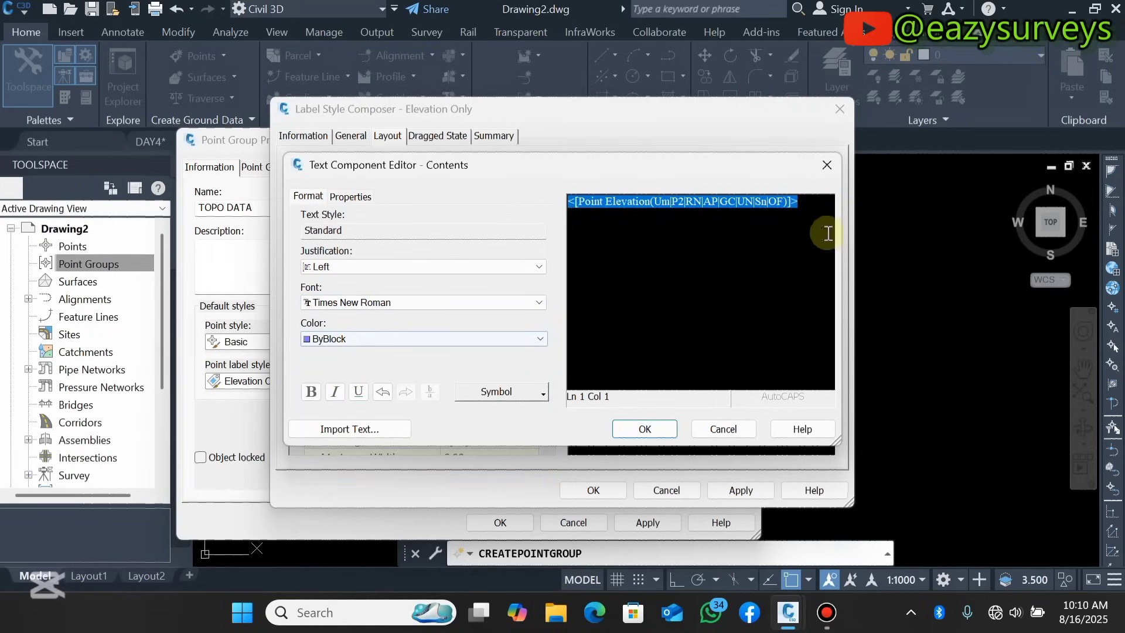
pyautogui.click(542, 341)
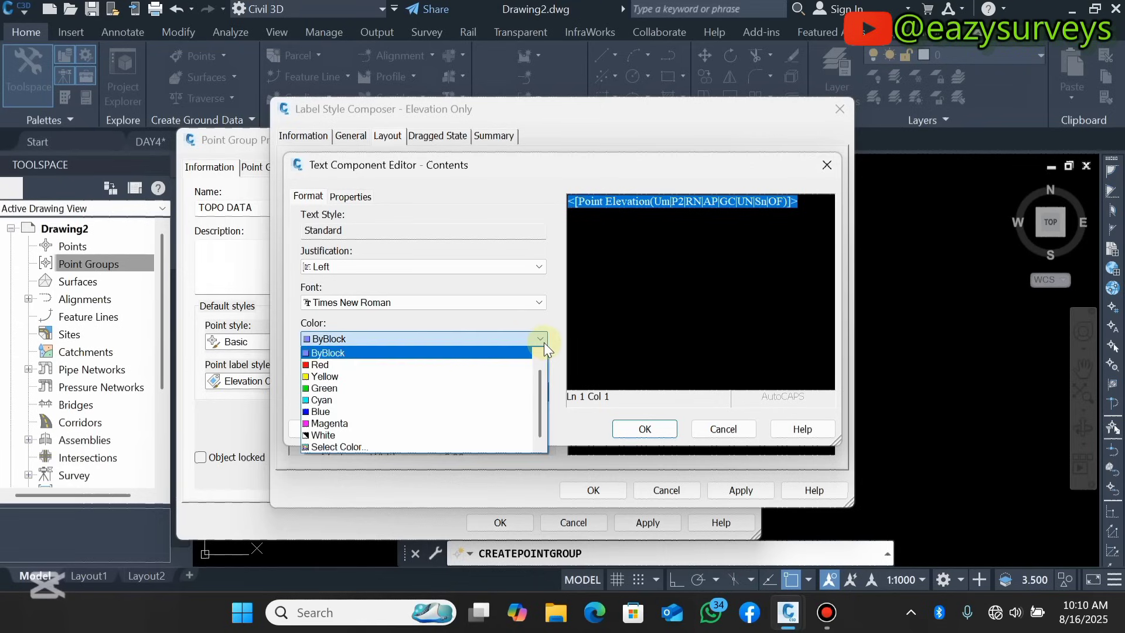
pyautogui.click(327, 435)
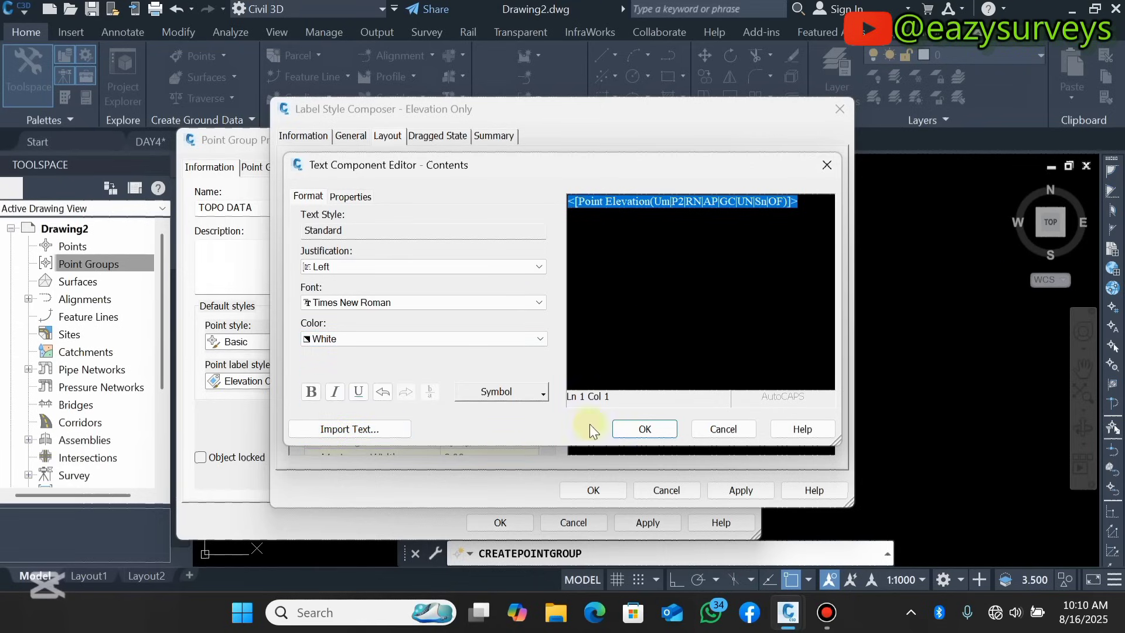
pyautogui.click(639, 428)
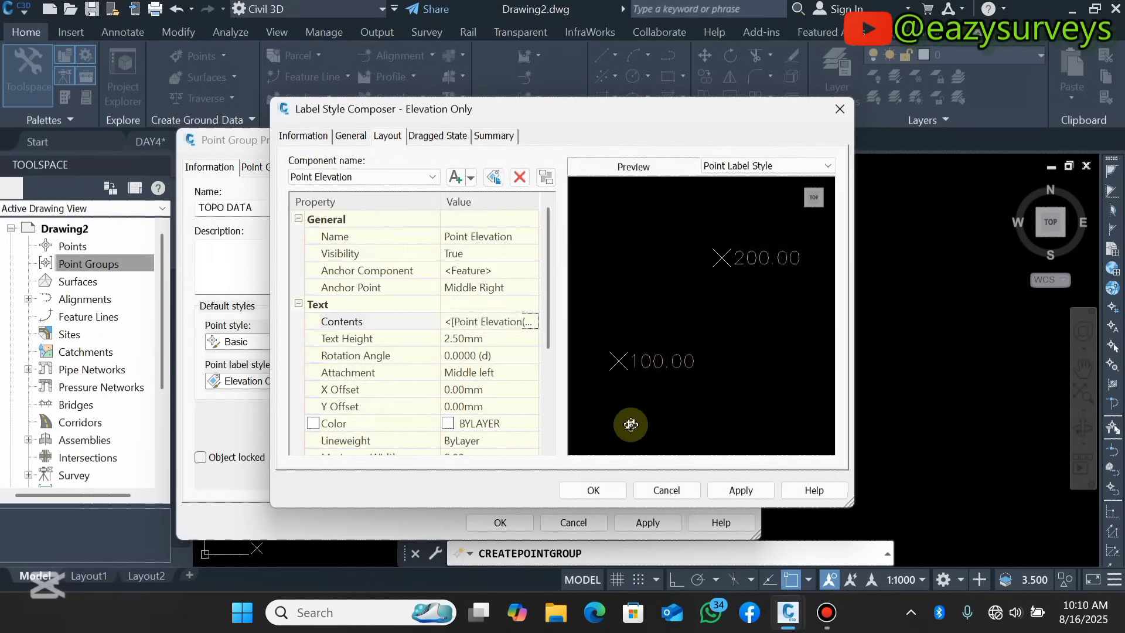
# Step: Set the elevation label's text height to 1.00 mm, then save the label style and the TOPO DATA point group
pyautogui.click(469, 338)
pyautogui.write('1')
pyautogui.click(486, 321)
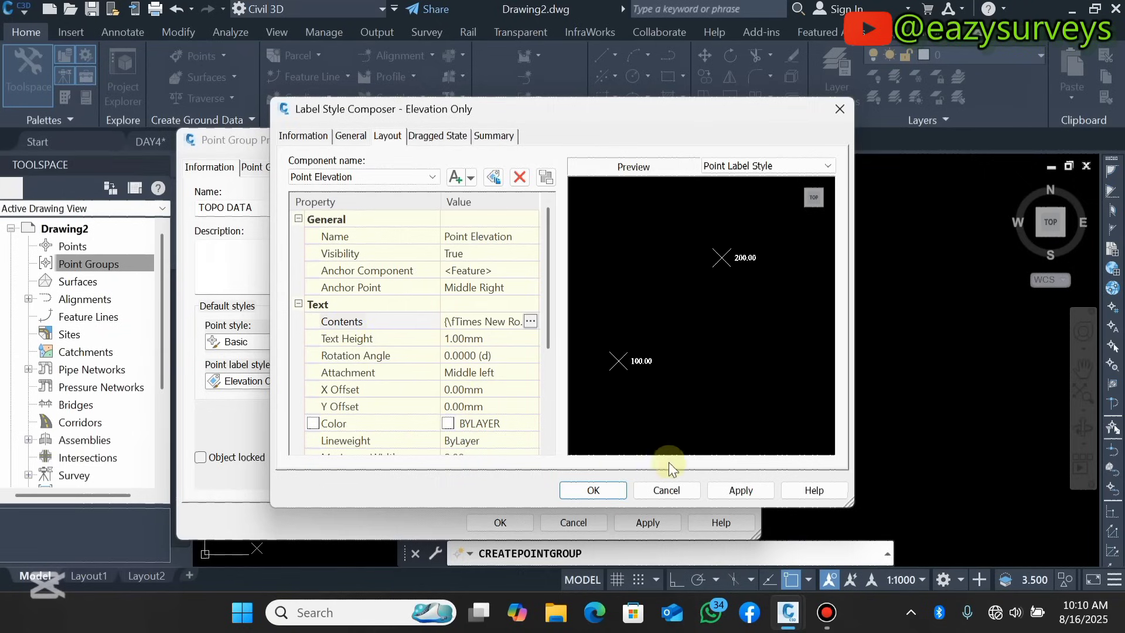
pyautogui.click(606, 488)
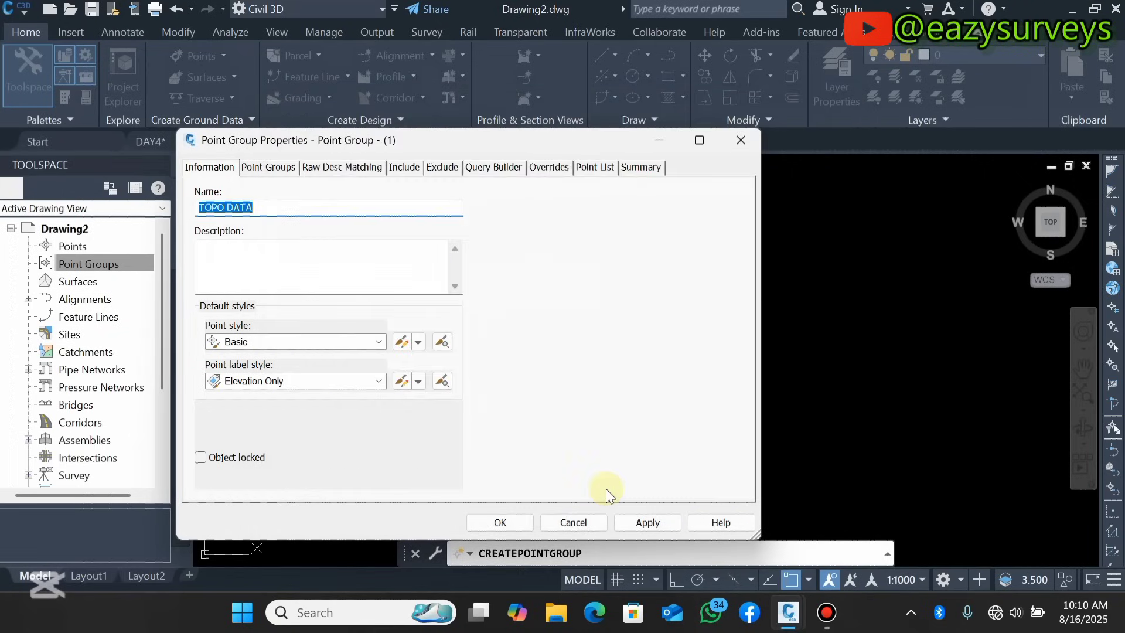
pyautogui.click(644, 521)
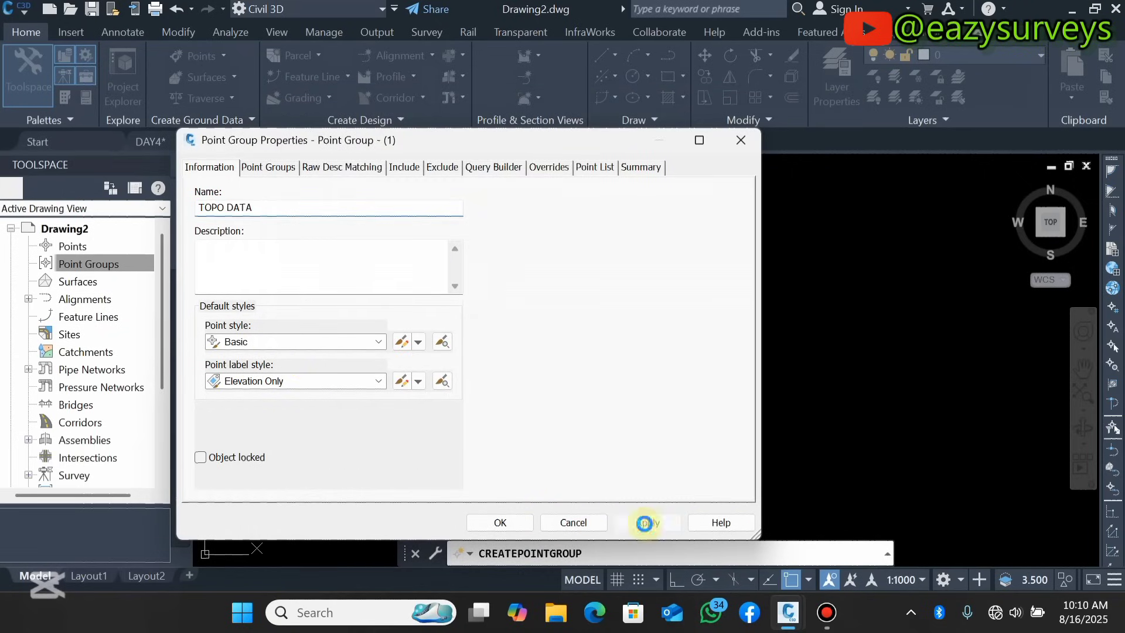
pyautogui.click(497, 521)
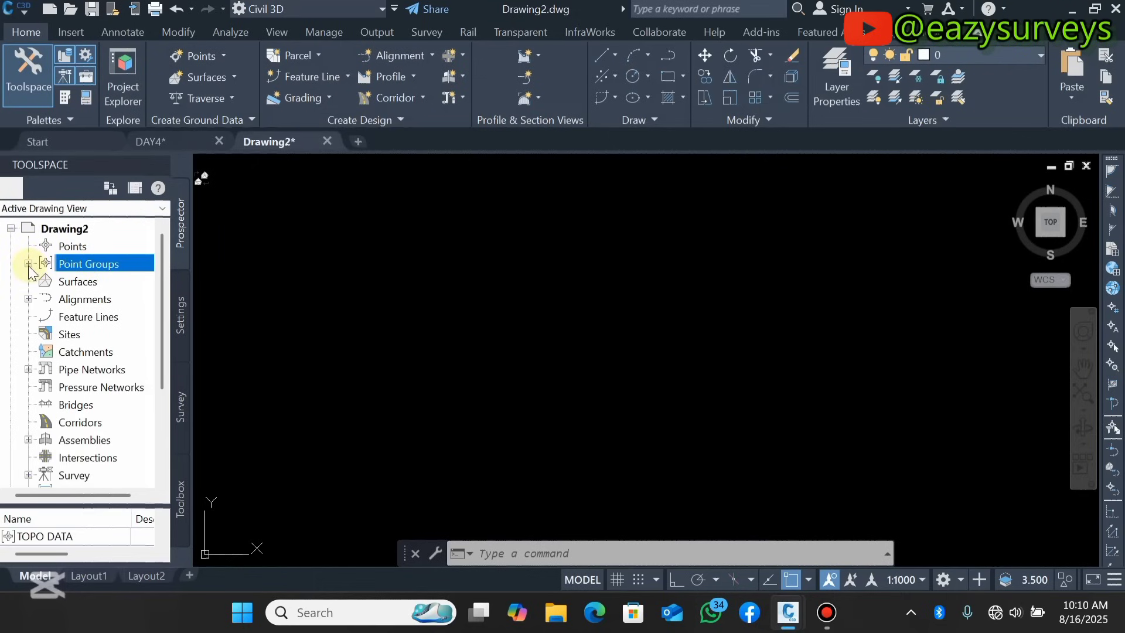
# Step: Check that TOPO DATA is listed among the drawing's point groups, then minimize the program to reach the desktop
pyautogui.click(29, 264)
pyautogui.click(132, 287)
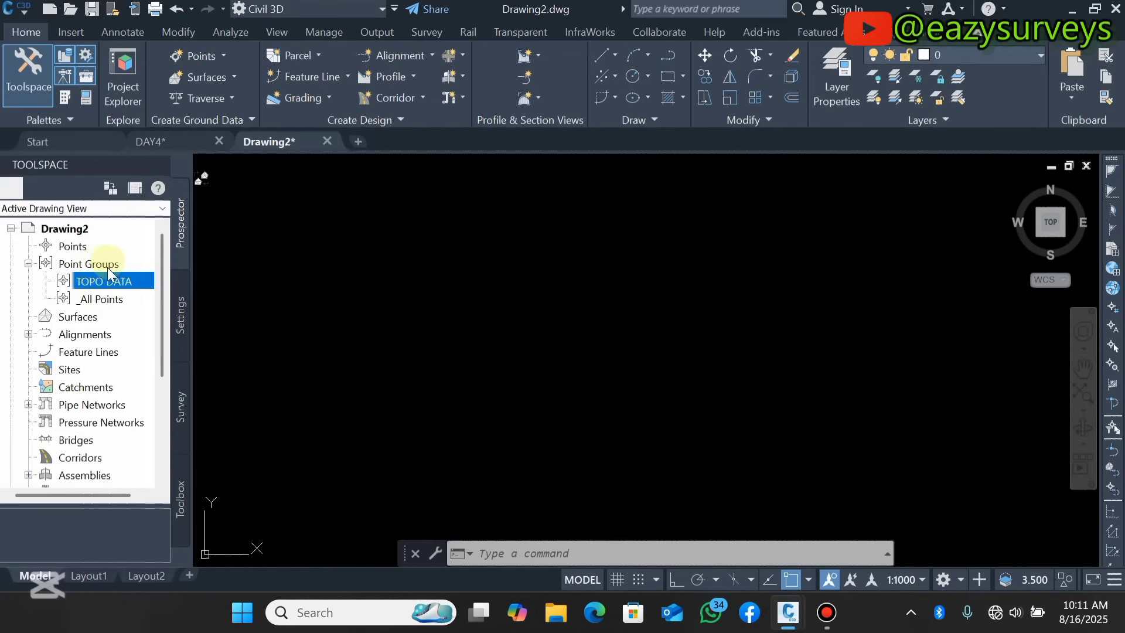
pyautogui.click(28, 264)
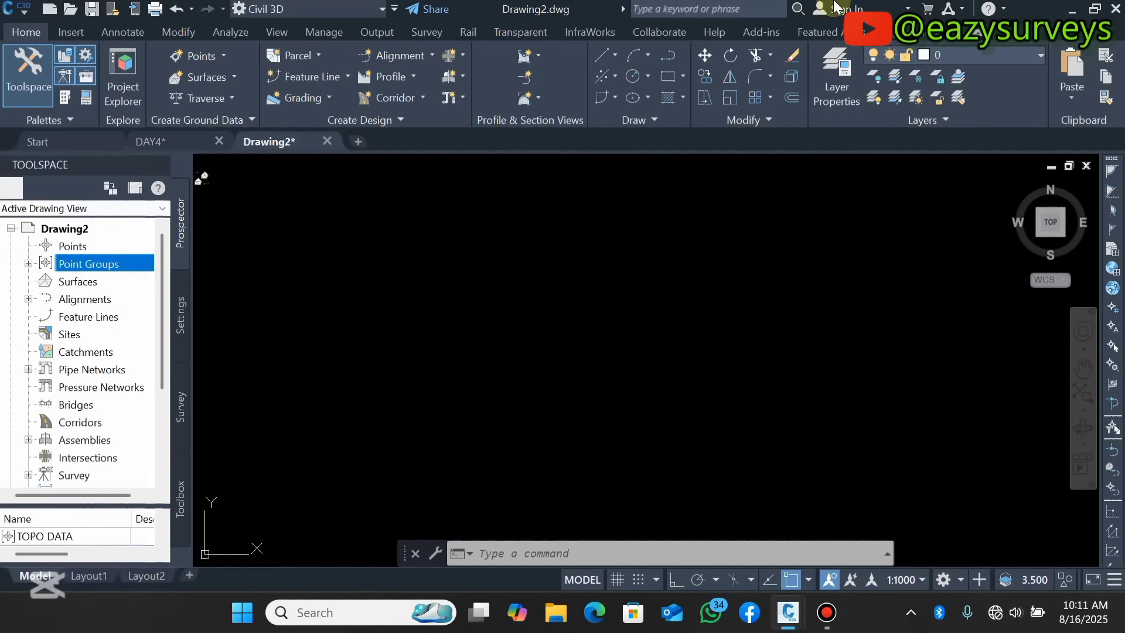
pyautogui.click(1068, 8)
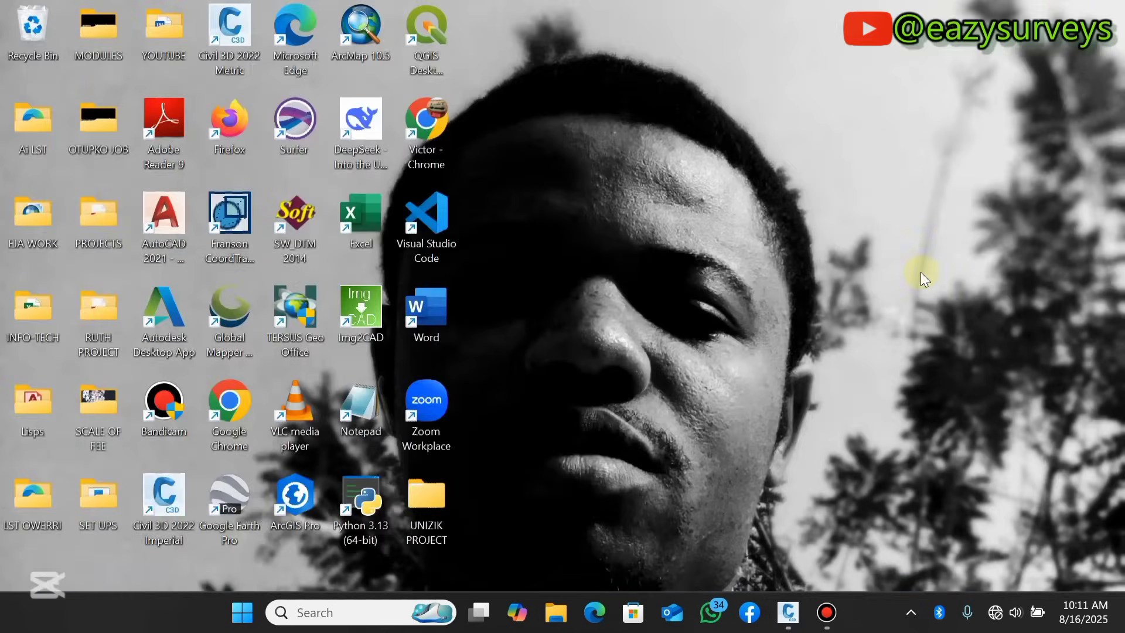
# Step: Open the TOPO DATA spreadsheet from the YOUTUBE desktop folder in Excel and review its E, N and H columns
pyautogui.doubleClick(174, 35)
pyautogui.doubleClick(614, 229)
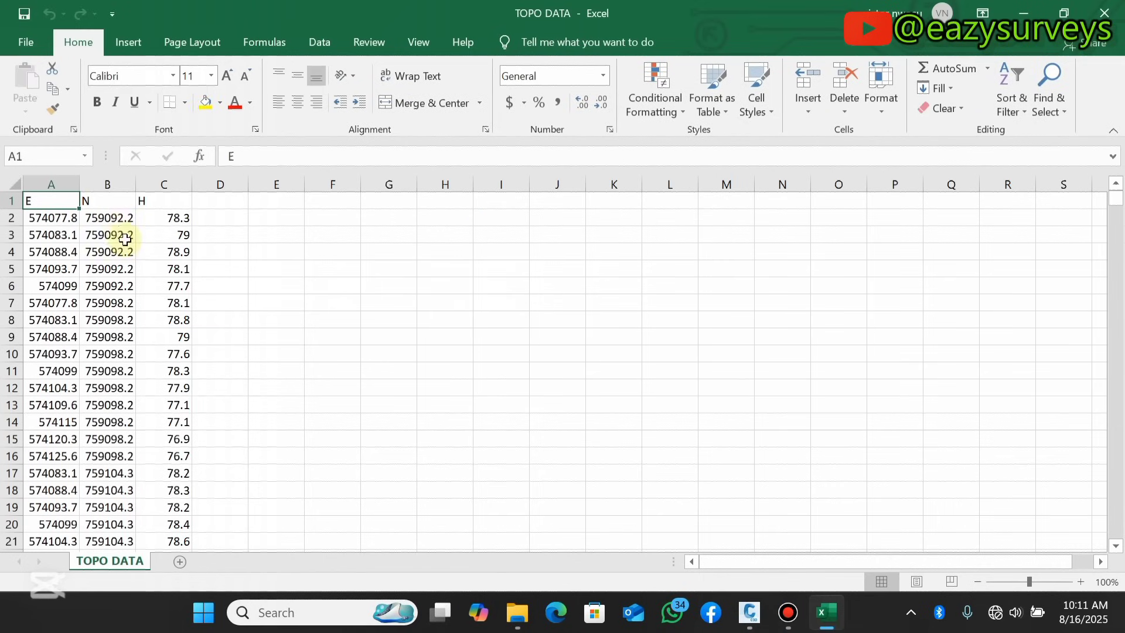
pyautogui.scroll(-2, 120, 212)
pyautogui.scroll(2, 111, 261)
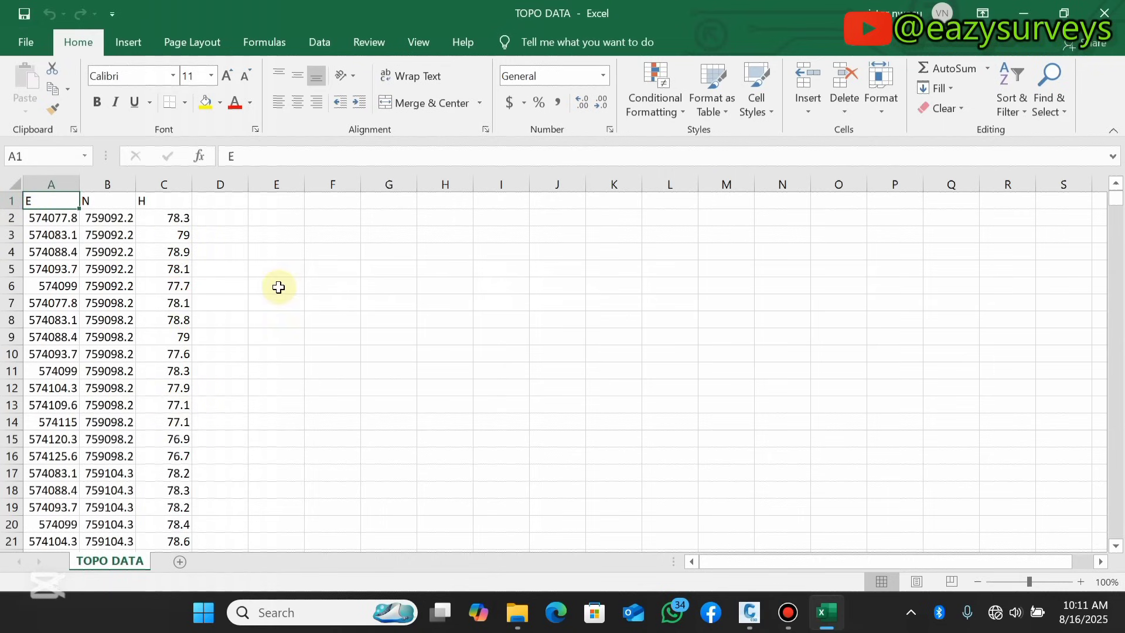
# Step: Delete the header row containing E, N and H from the TOPO DATA sheet
pyautogui.click(13, 201)
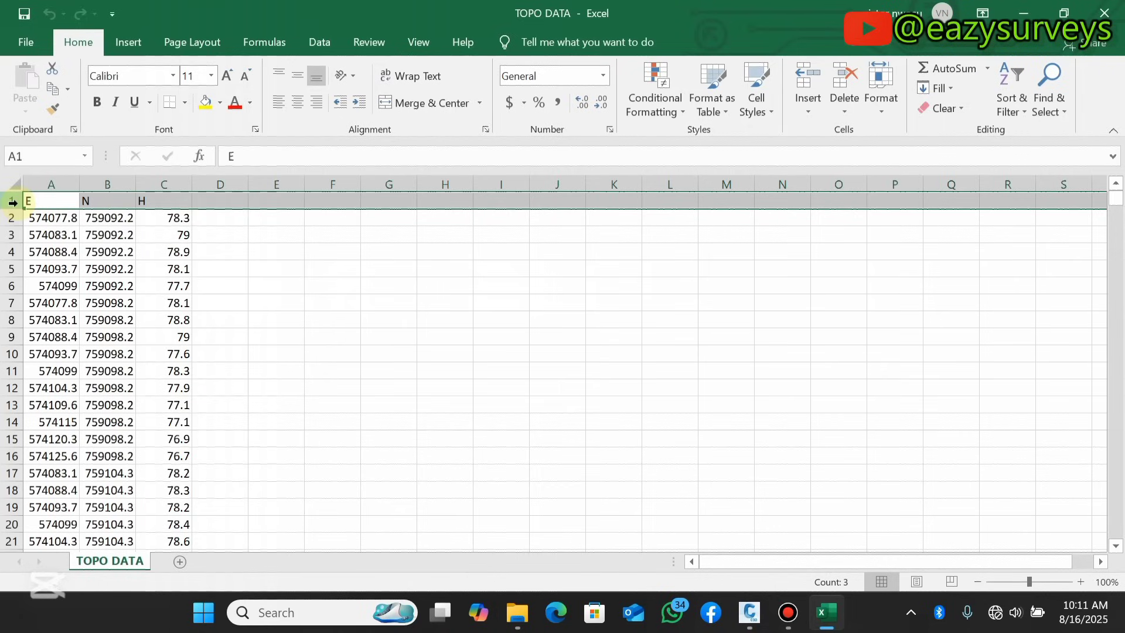
pyautogui.rightClick(12, 201)
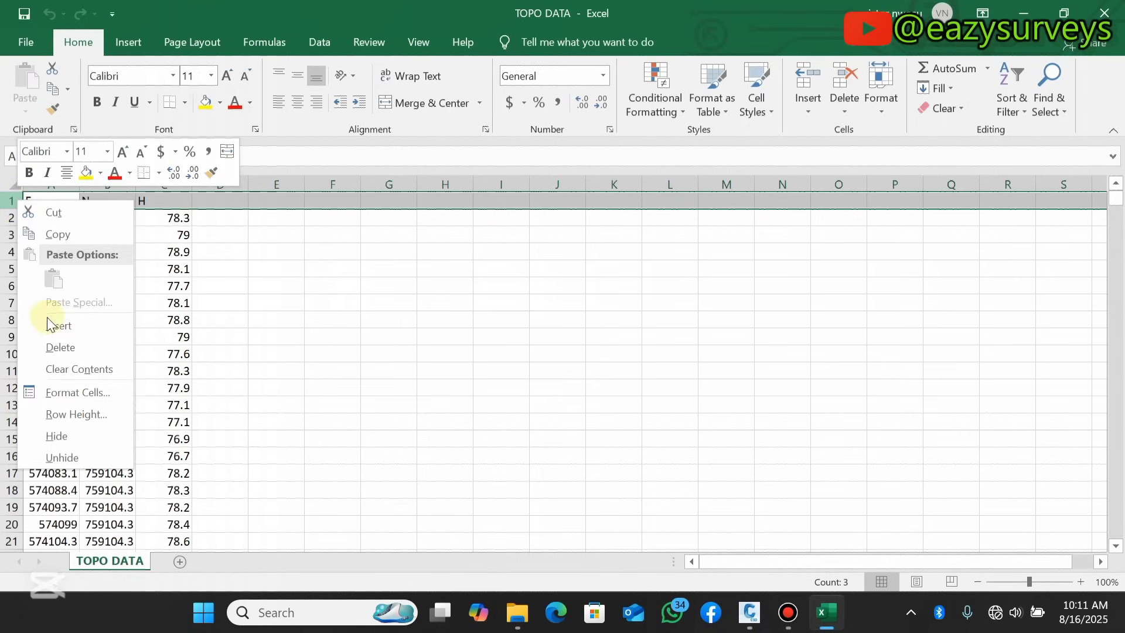
pyautogui.click(56, 342)
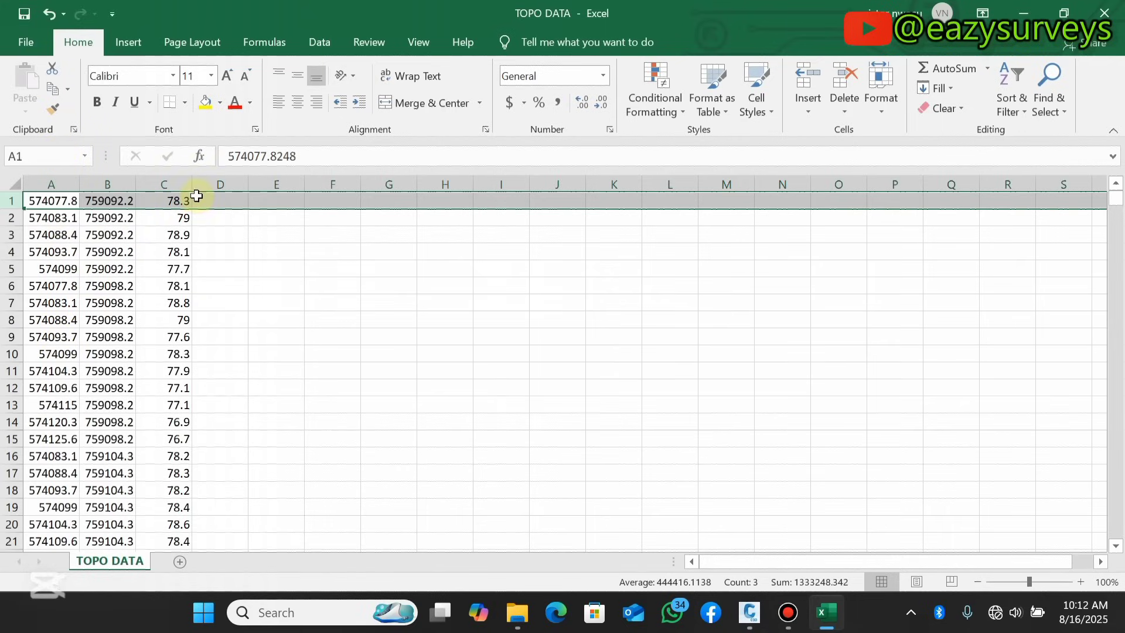
# Step: Save a copy of the spreadsheet in the YOUTUBE folder as TOPO DATA(YT) in CSV (Comma delimited) format
pyautogui.click(29, 43)
pyautogui.click(65, 273)
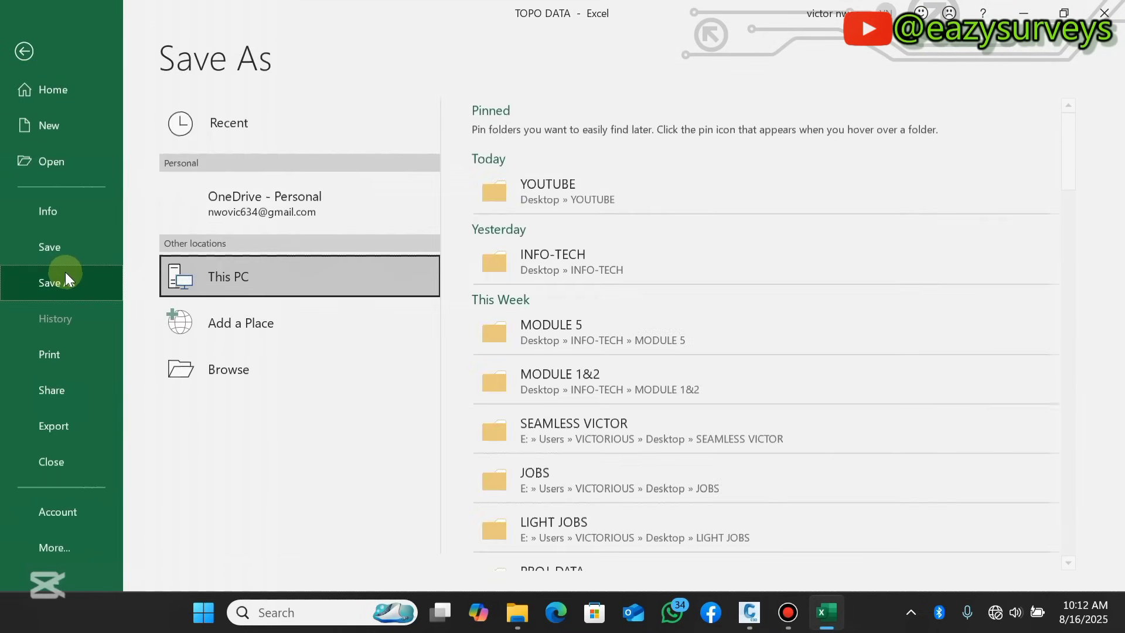
pyautogui.click(235, 365)
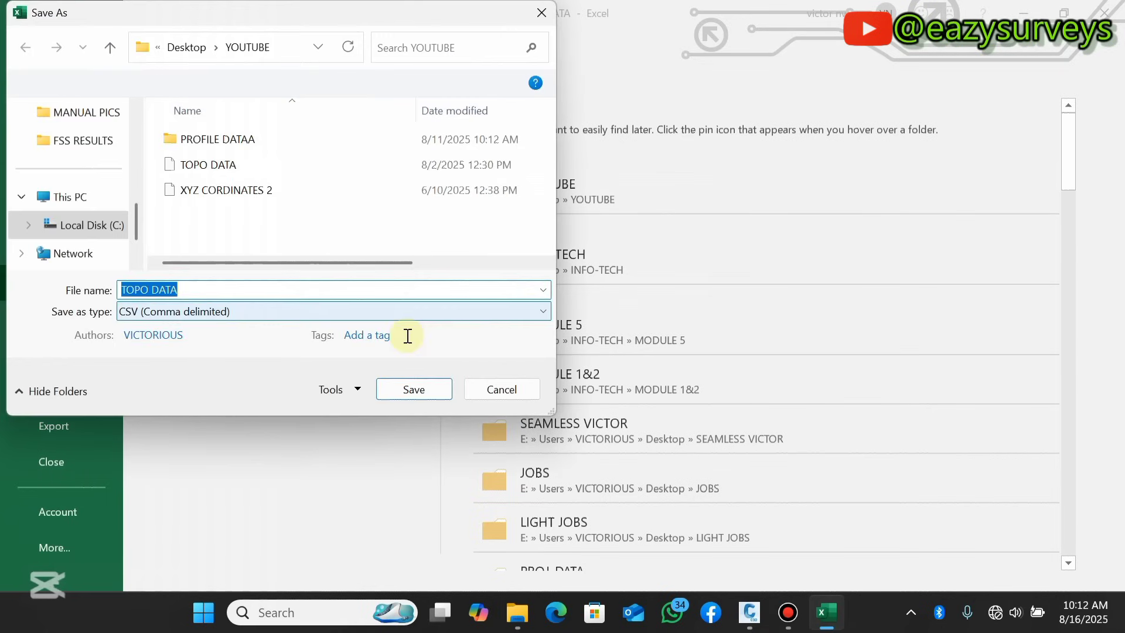
pyautogui.click(218, 166)
pyautogui.click(207, 291)
pyautogui.click(208, 292)
pyautogui.write('(YT')
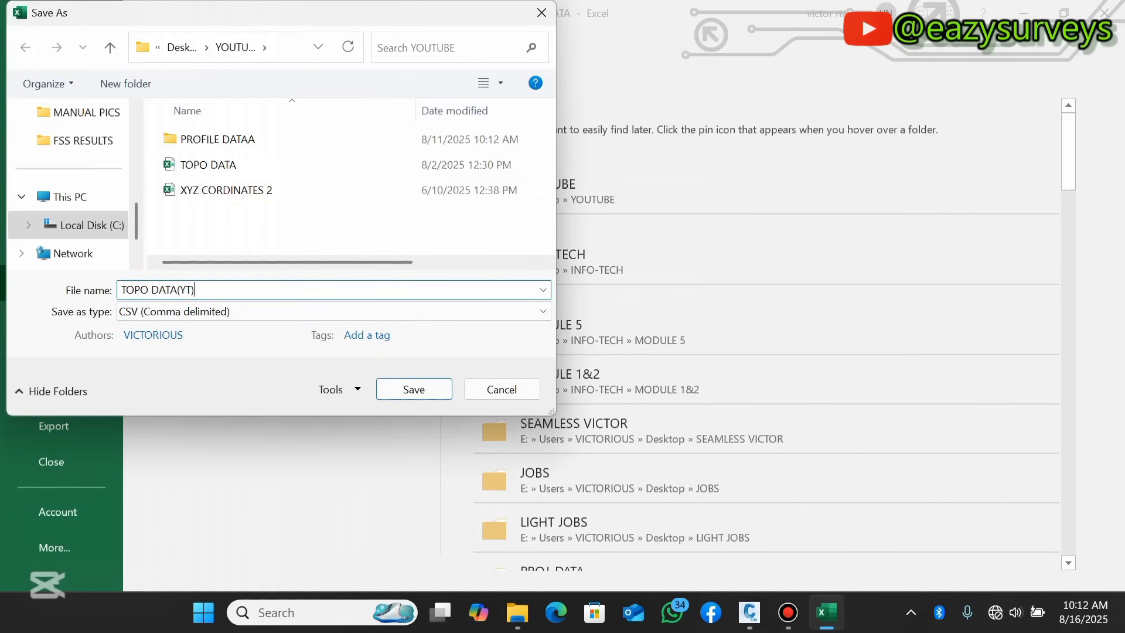
pyautogui.click(276, 318)
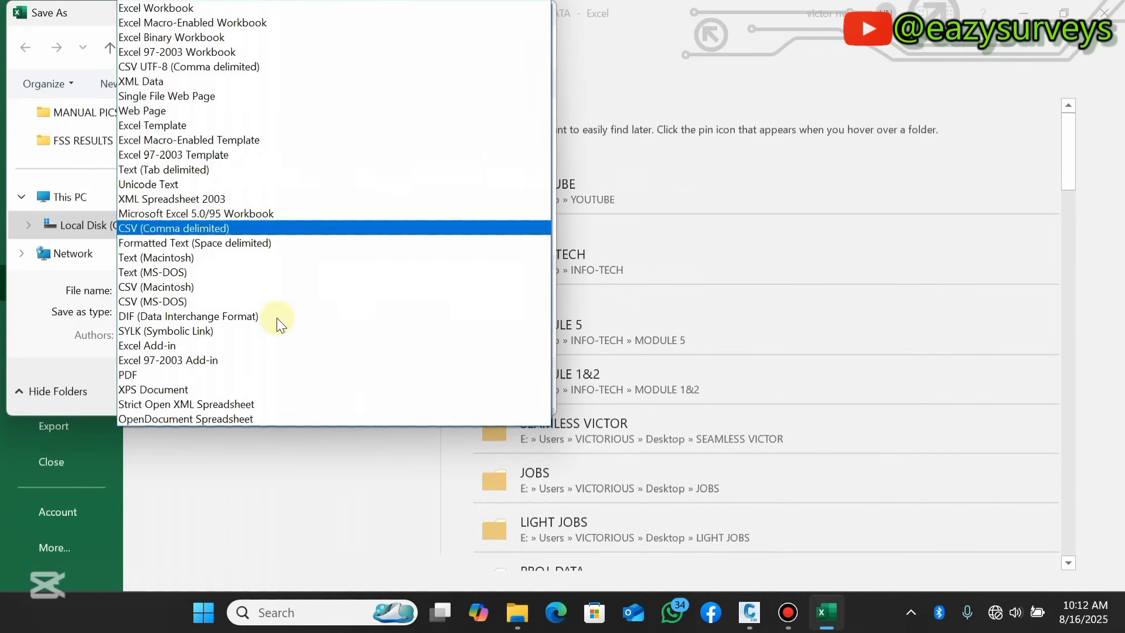
pyautogui.click(193, 229)
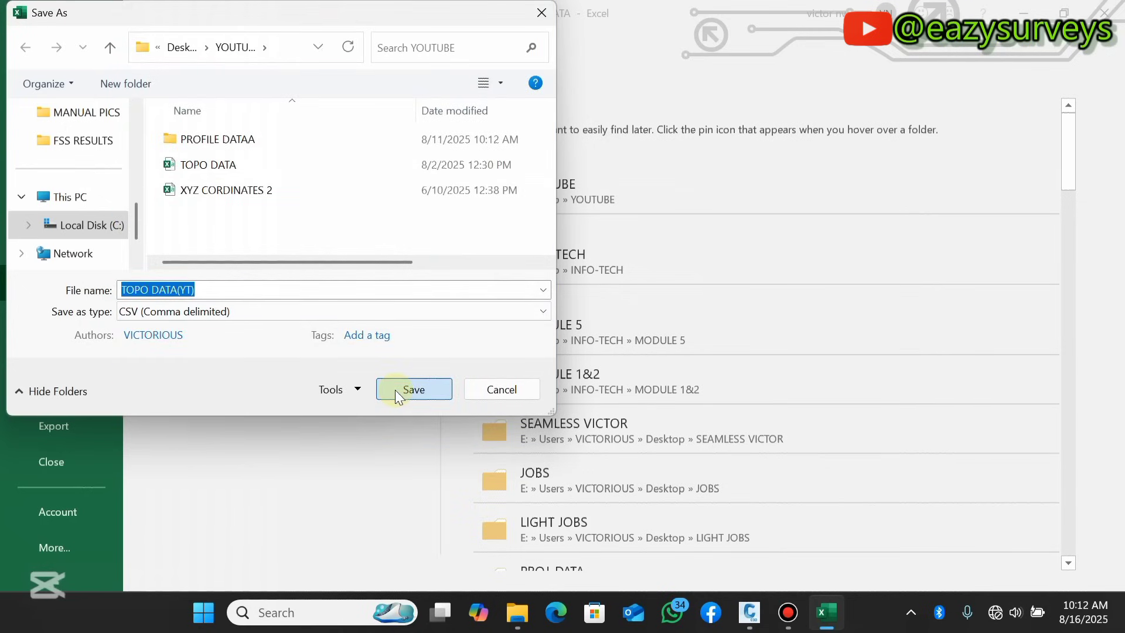
pyautogui.click(398, 391)
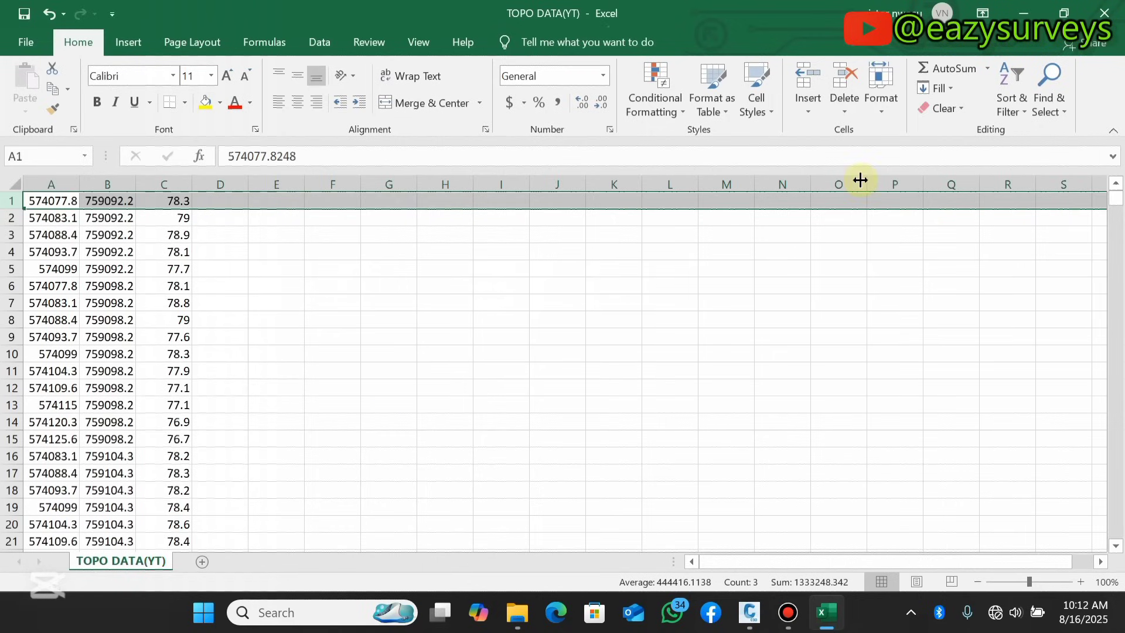
# Step: Close the spreadsheet and the YOUTUBE folder window, and switch back to Drawing2 in Civil 3D
pyautogui.click(1104, 13)
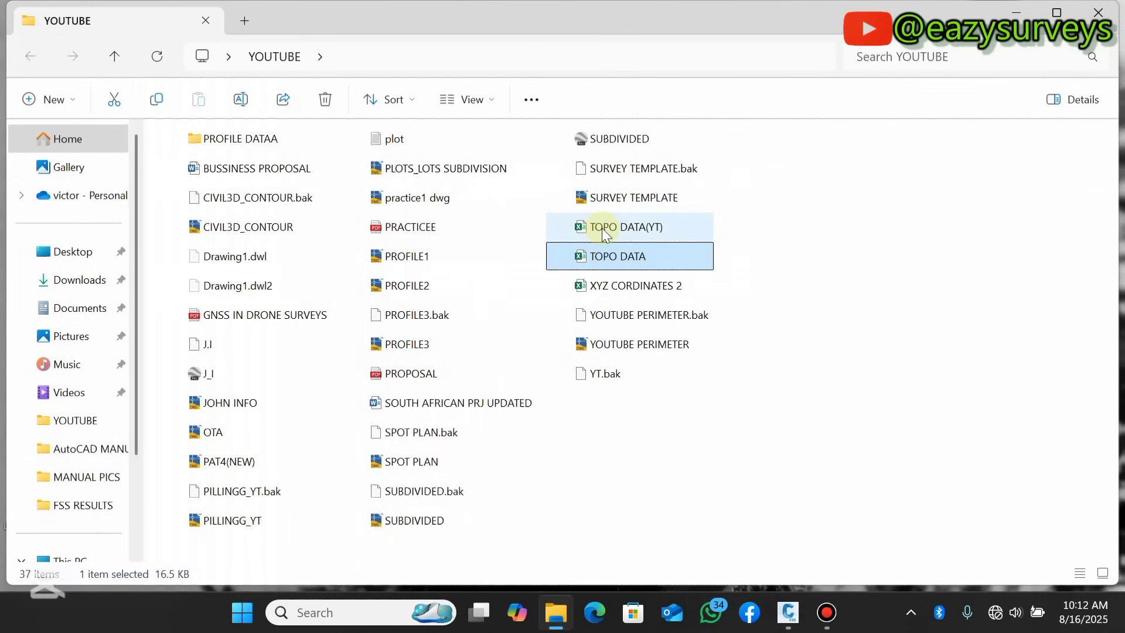
pyautogui.click(1101, 12)
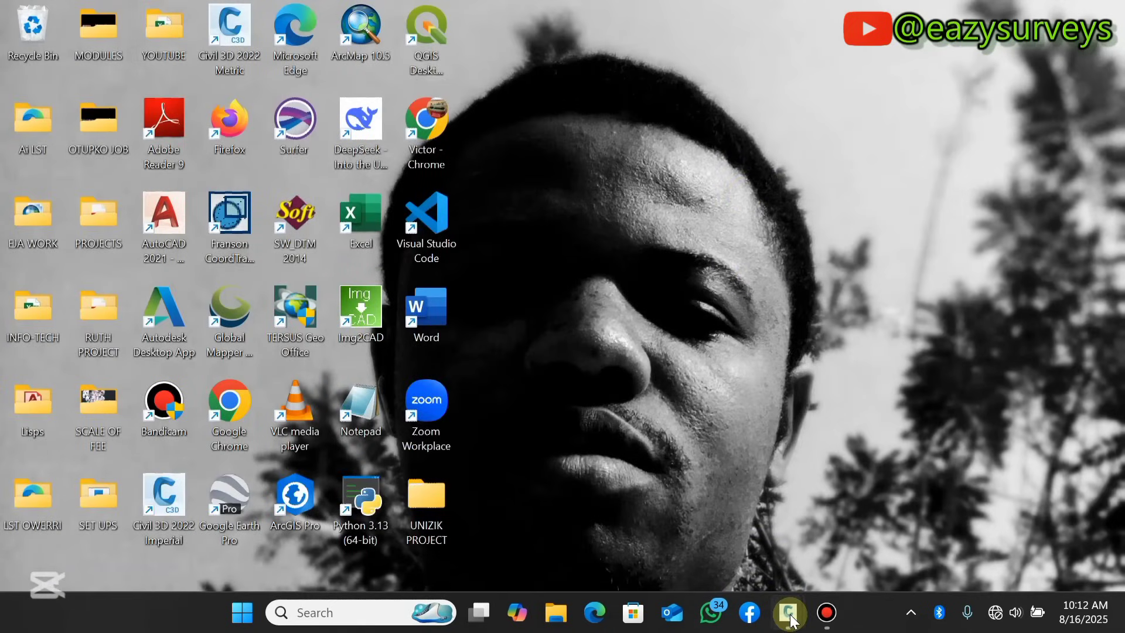
pyautogui.moveTo(791, 620)
pyautogui.click(841, 556)
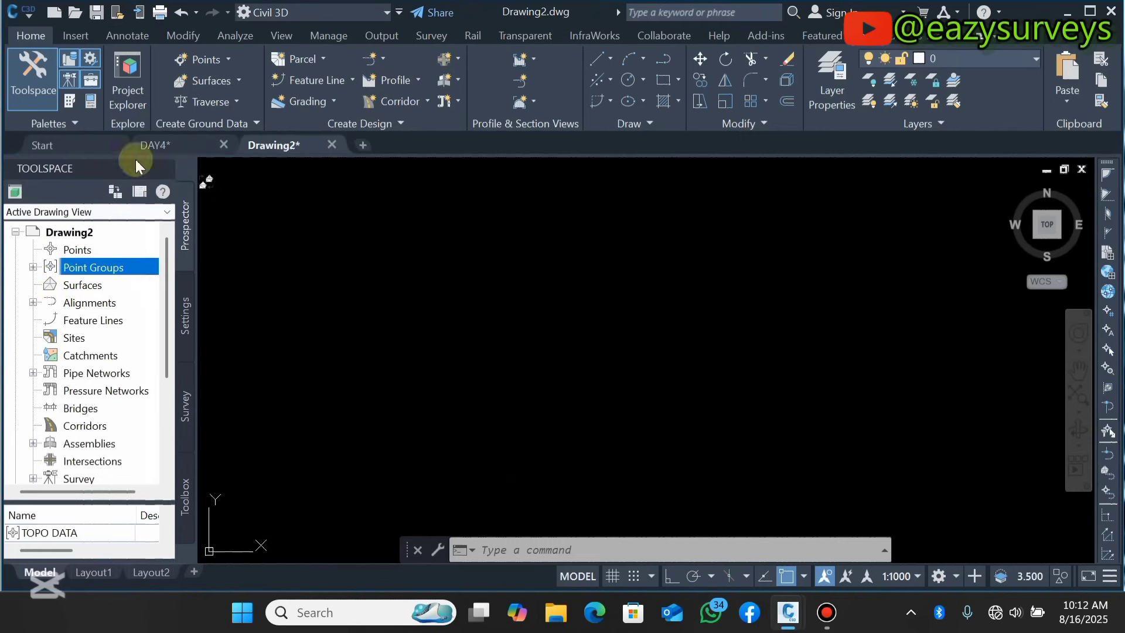
# Step: Start Import Points from the point creation tools and add TOPO DATA(YT) from the YOUTUBE desktop folder as the *.csv source file
pyautogui.click(228, 59)
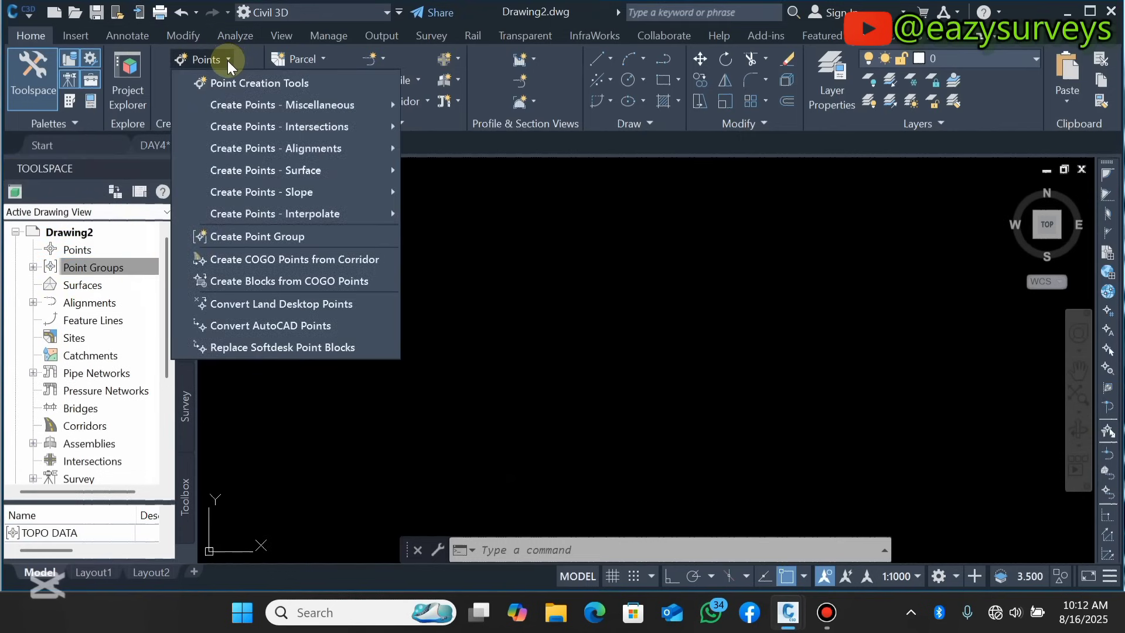
pyautogui.click(257, 83)
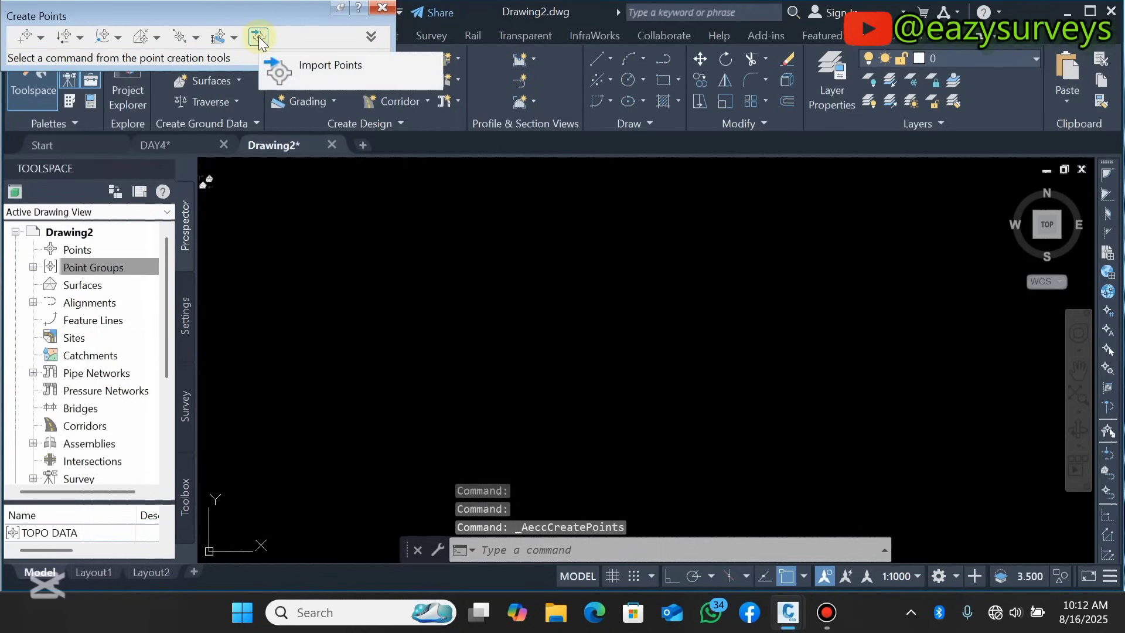
pyautogui.click(258, 37)
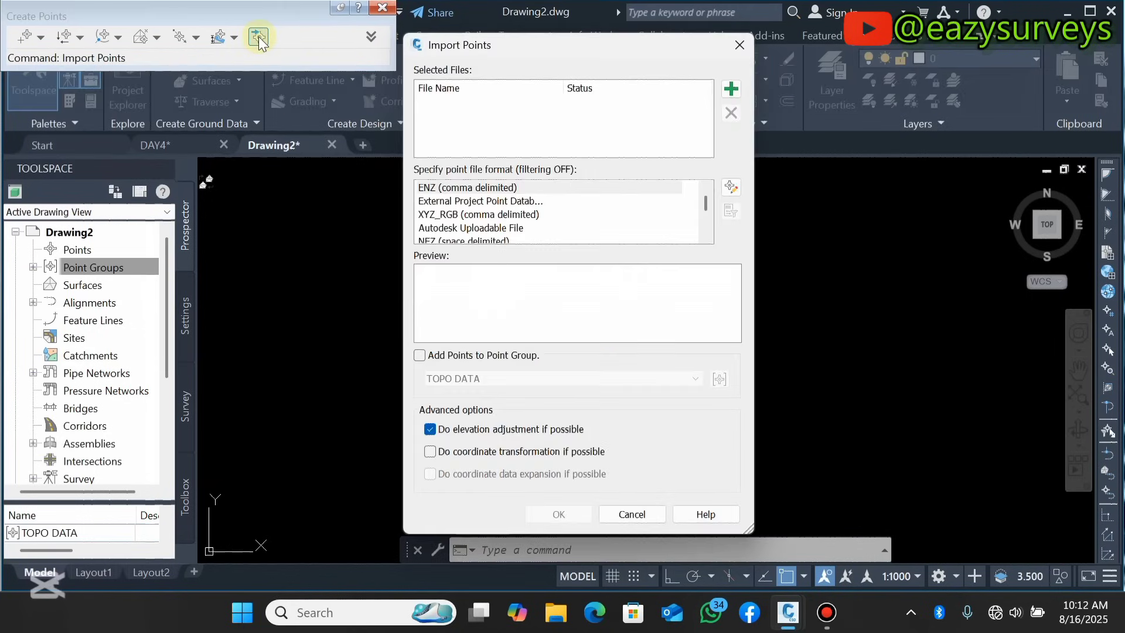
pyautogui.click(730, 89)
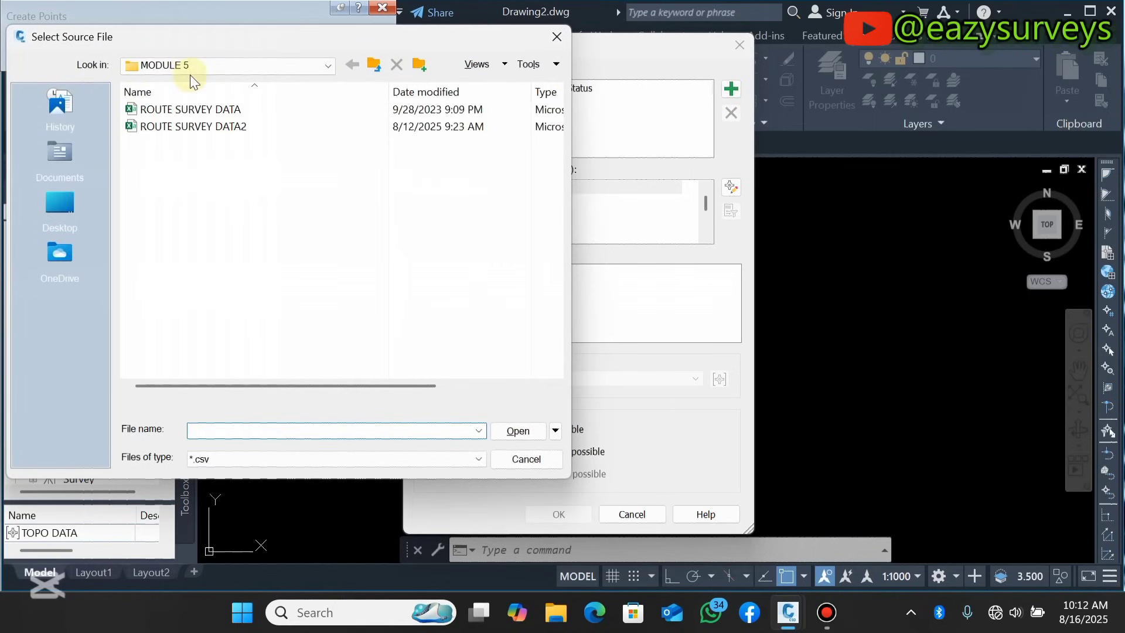
pyautogui.click(64, 221)
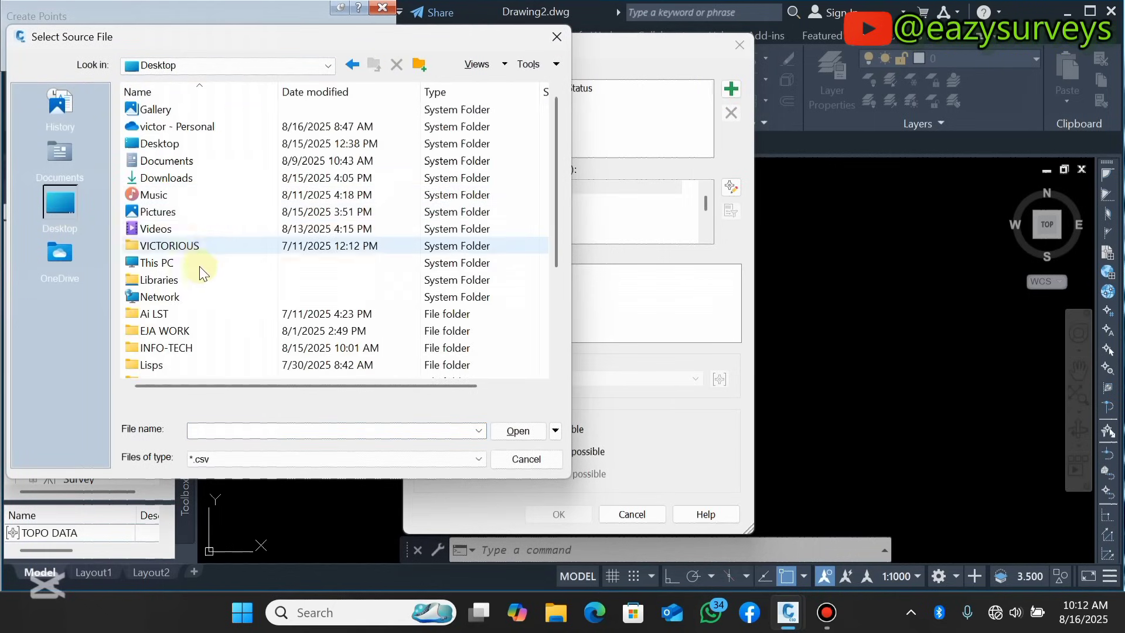
pyautogui.scroll(-3, 199, 252)
pyautogui.doubleClick(176, 364)
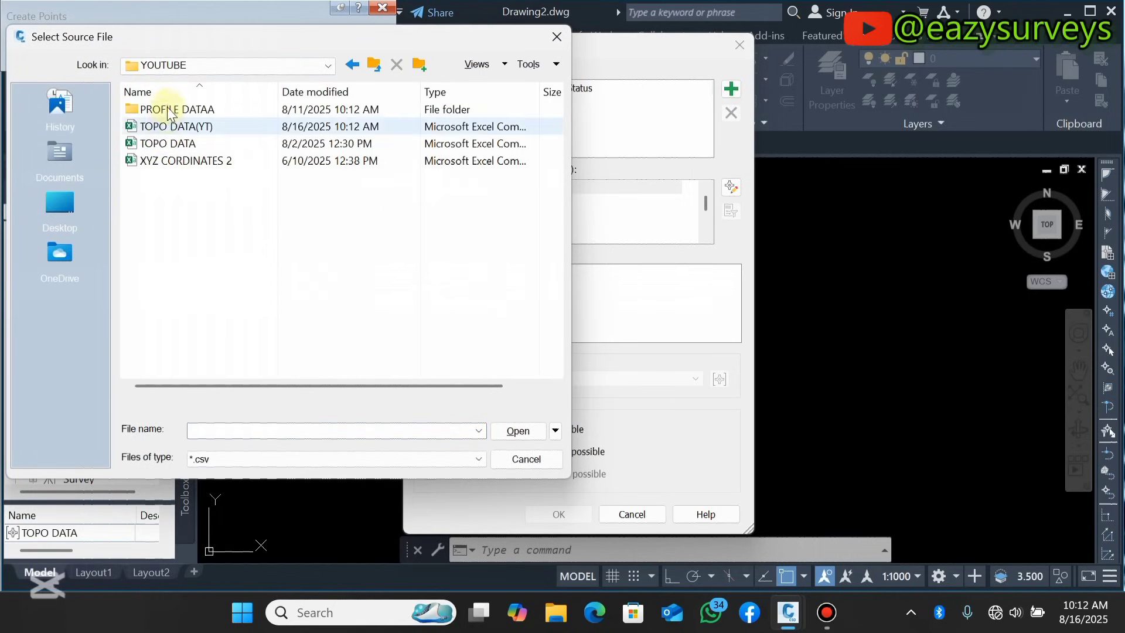
pyautogui.click(201, 126)
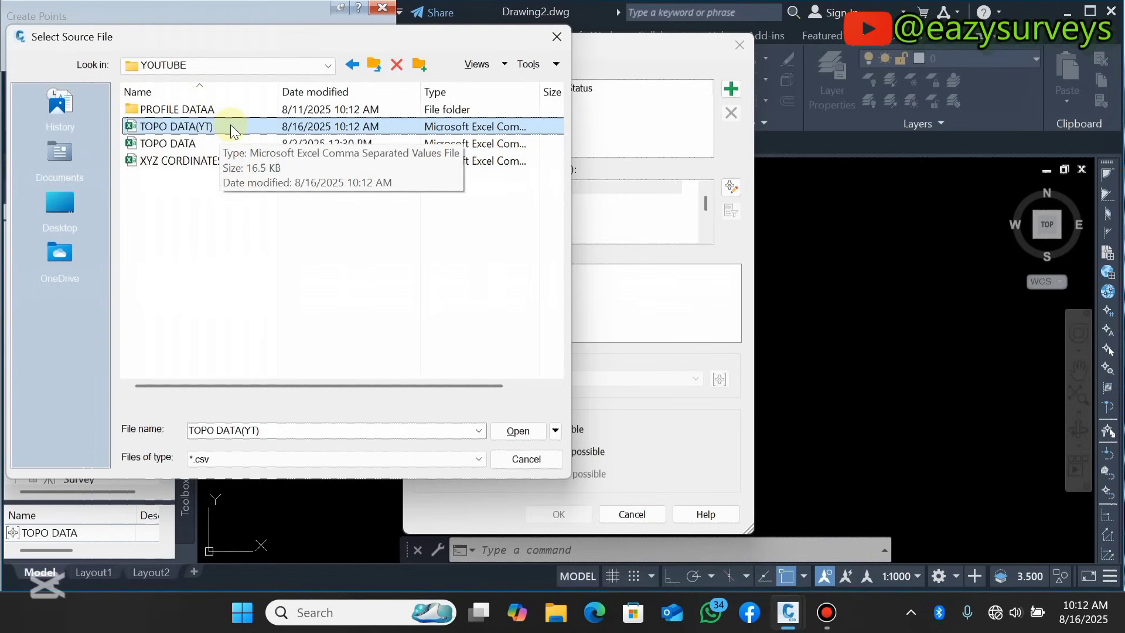
pyautogui.click(237, 460)
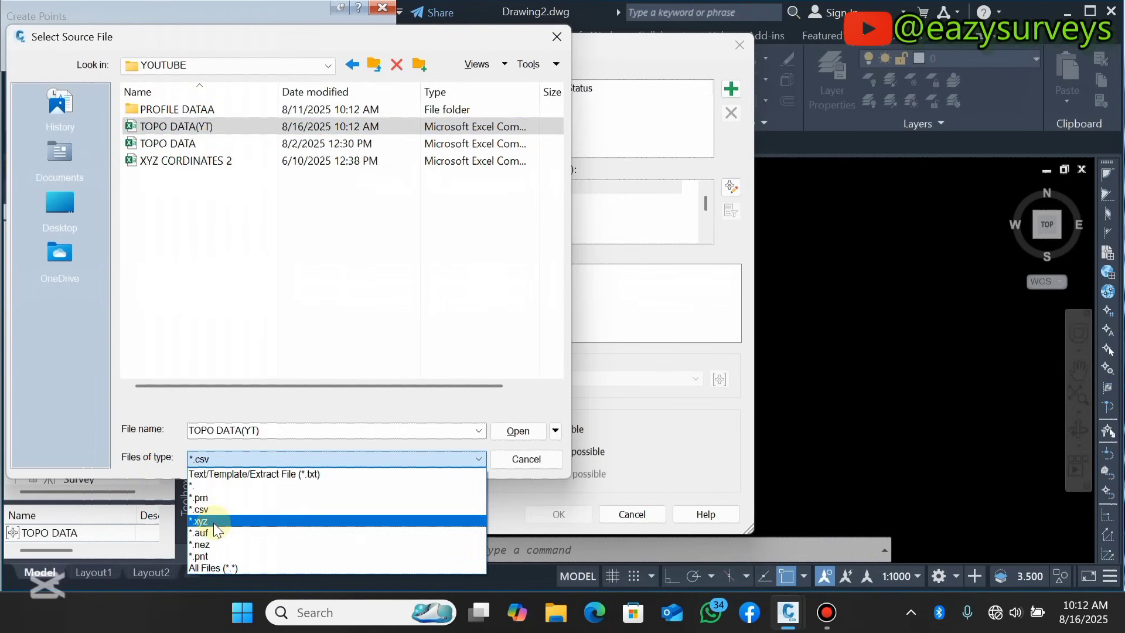
pyautogui.click(215, 501)
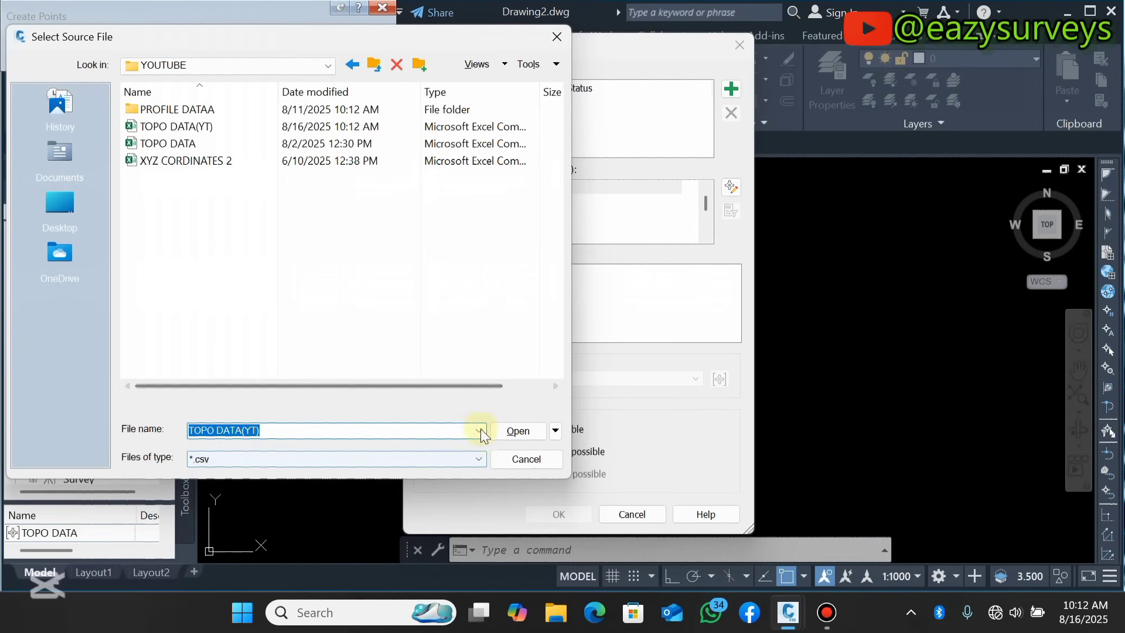
pyautogui.click(517, 430)
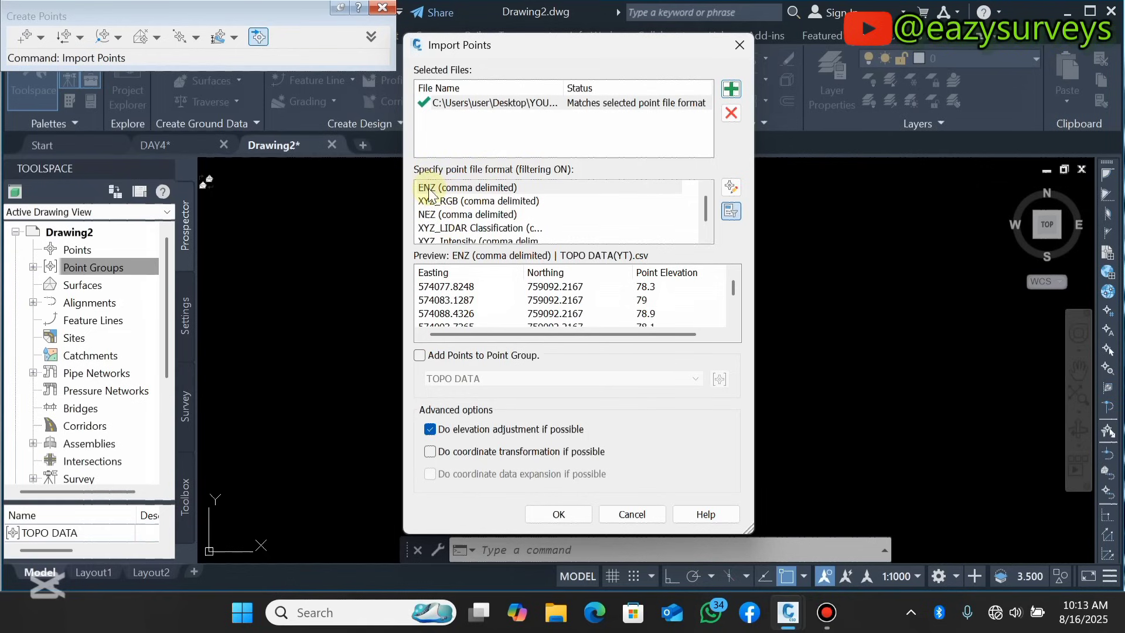
# Step: Import the points in ENZ (comma delimited) format and add them to the TOPO DATA point group
pyautogui.click(479, 188)
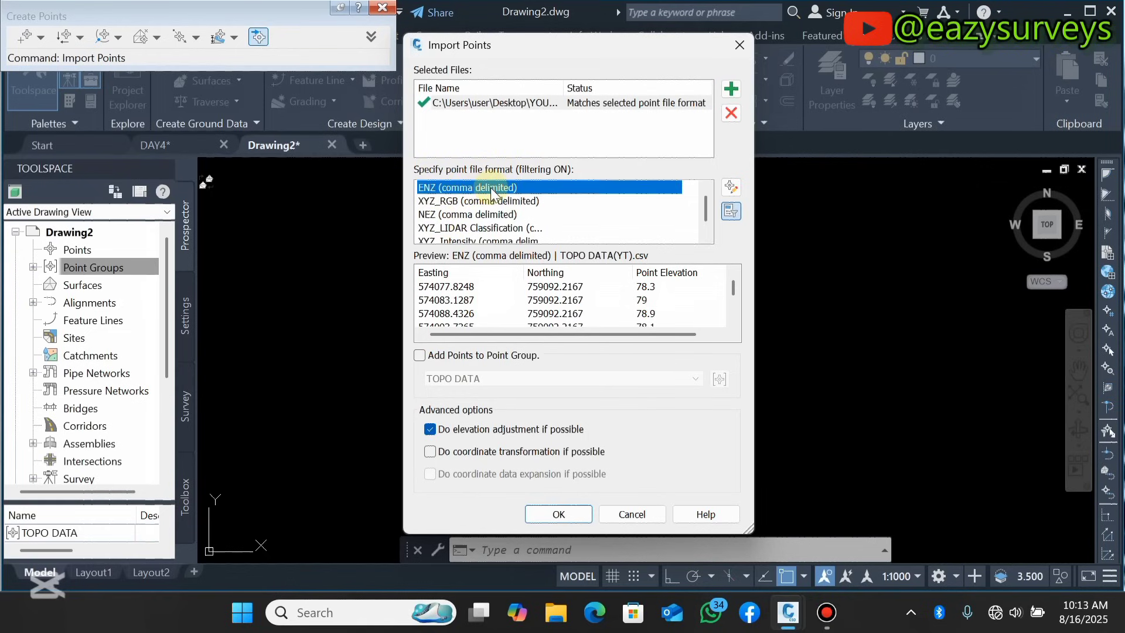
pyautogui.click(446, 215)
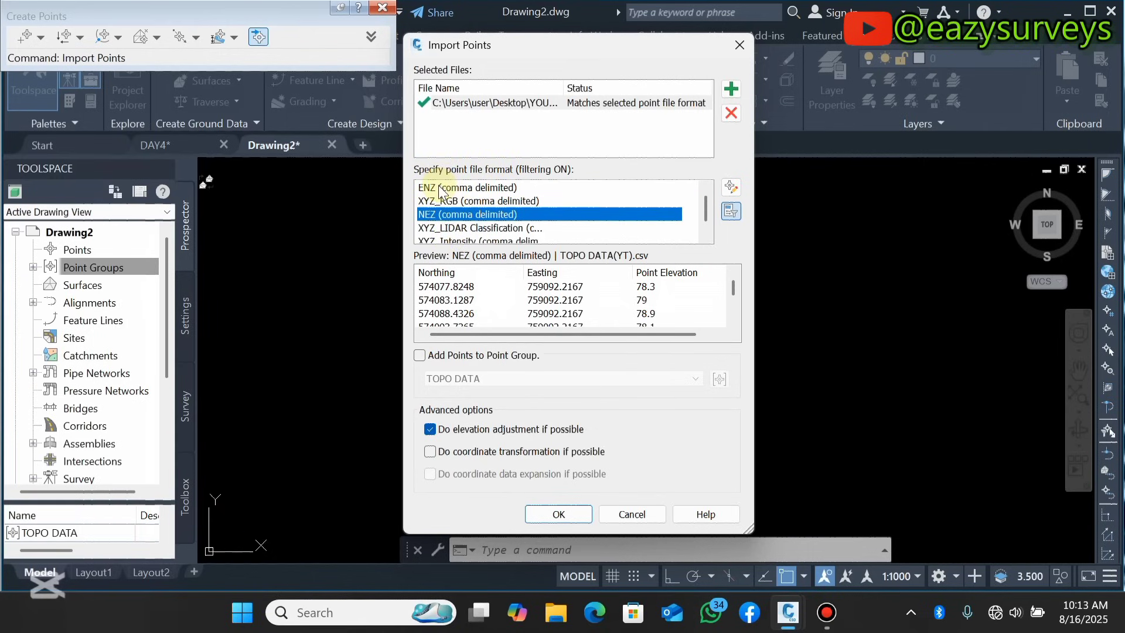
pyautogui.click(441, 188)
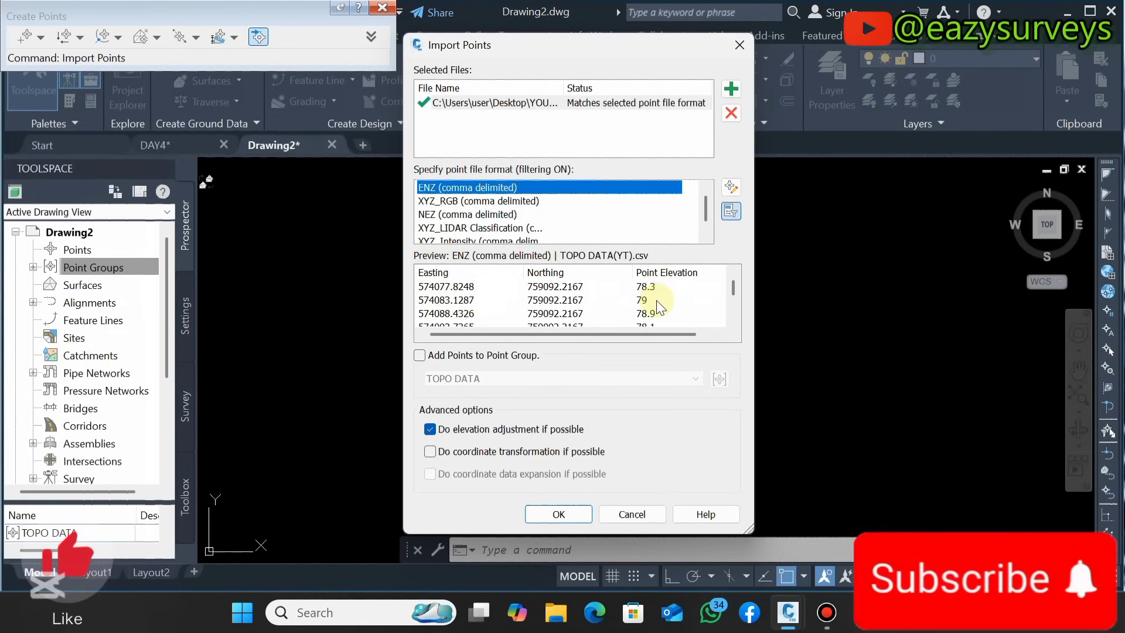
pyautogui.click(420, 355)
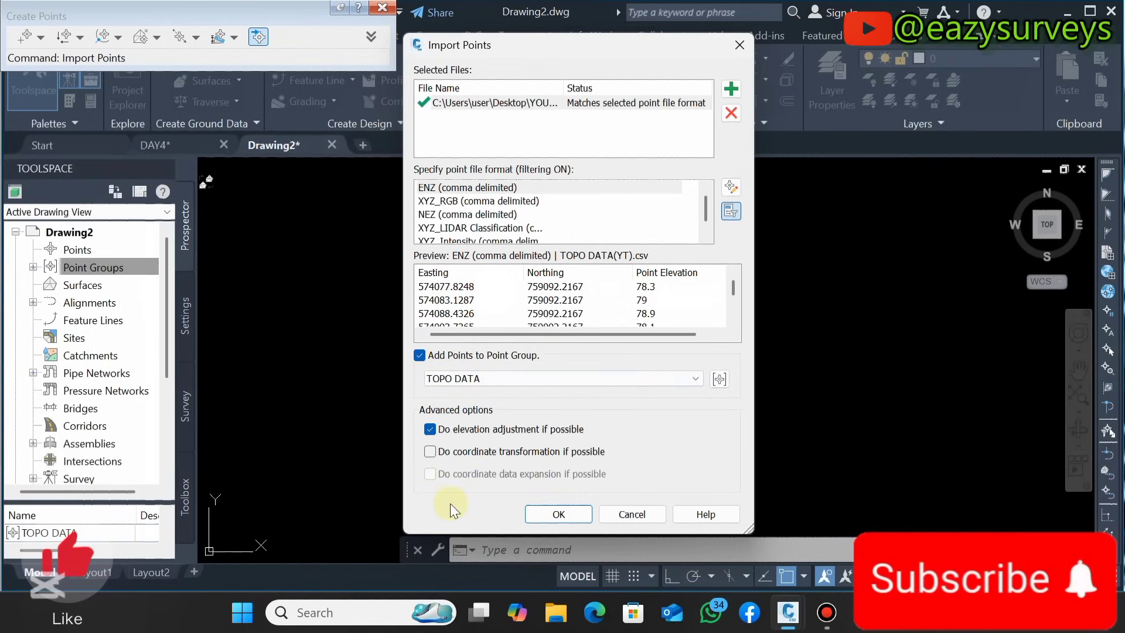
pyautogui.click(572, 514)
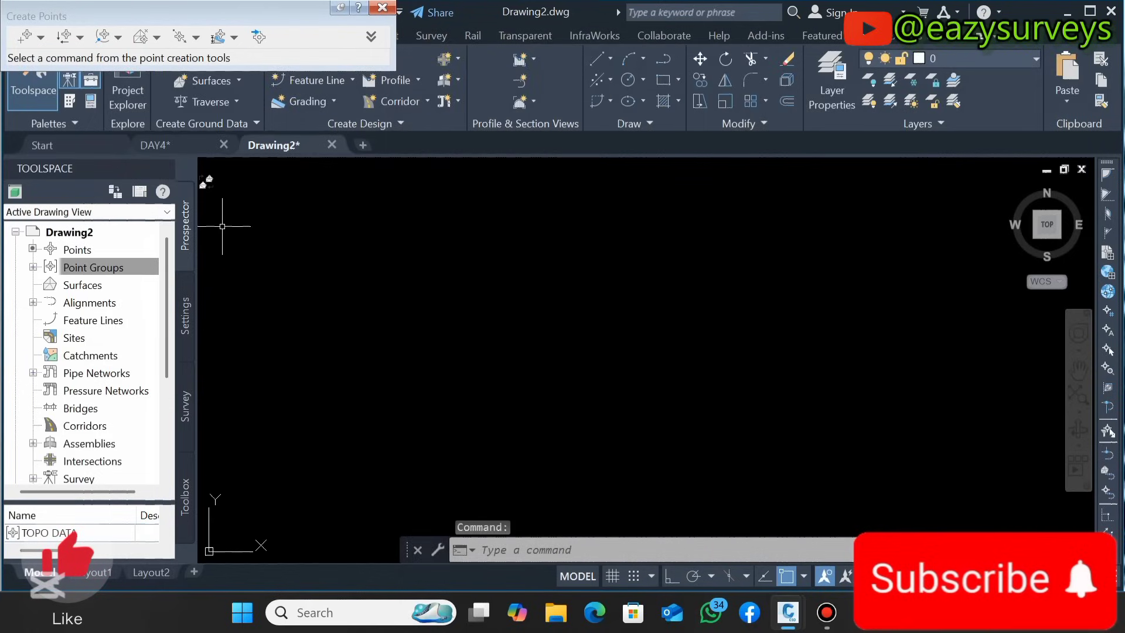
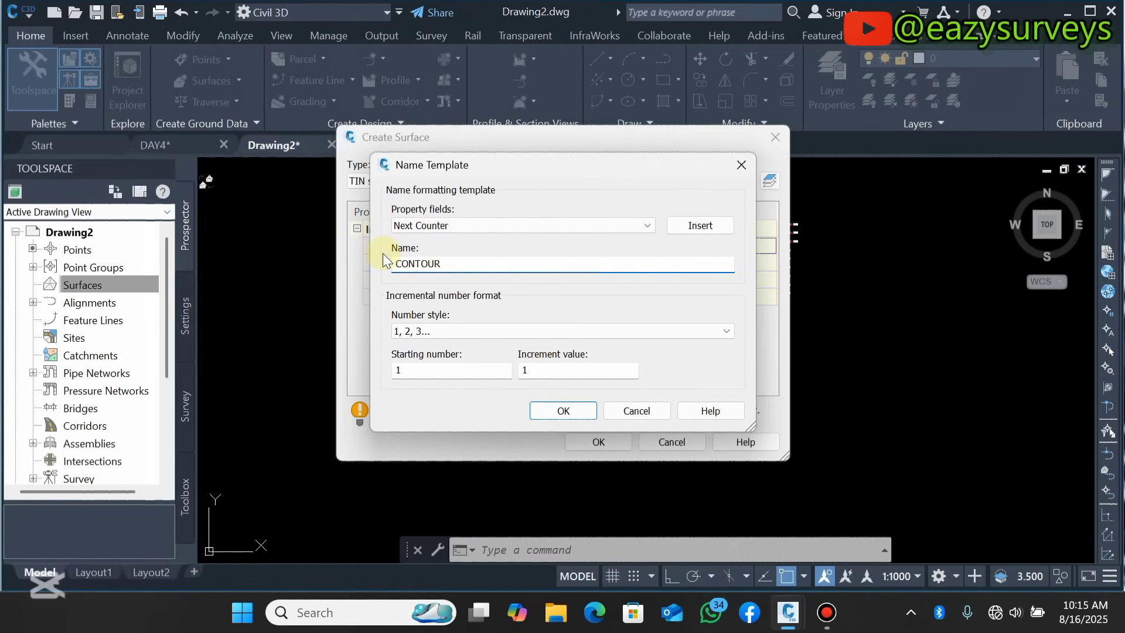
# Step: Confirm CONTOUR as the surface name and choose Contours and Triangles as its surface style
pyautogui.click(561, 413)
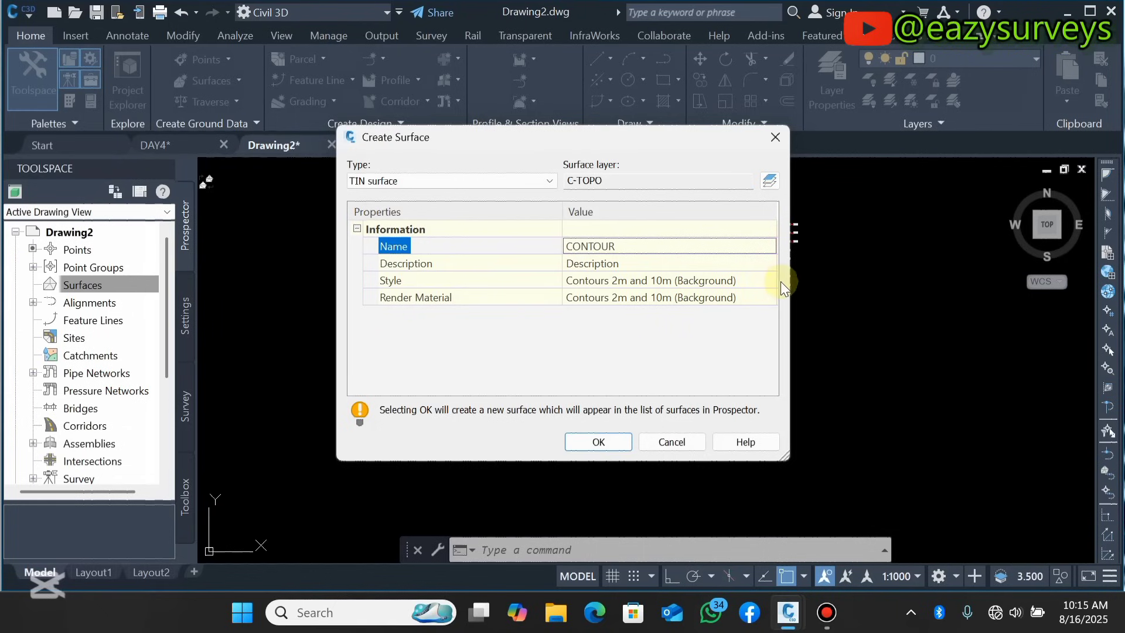
pyautogui.click(763, 280)
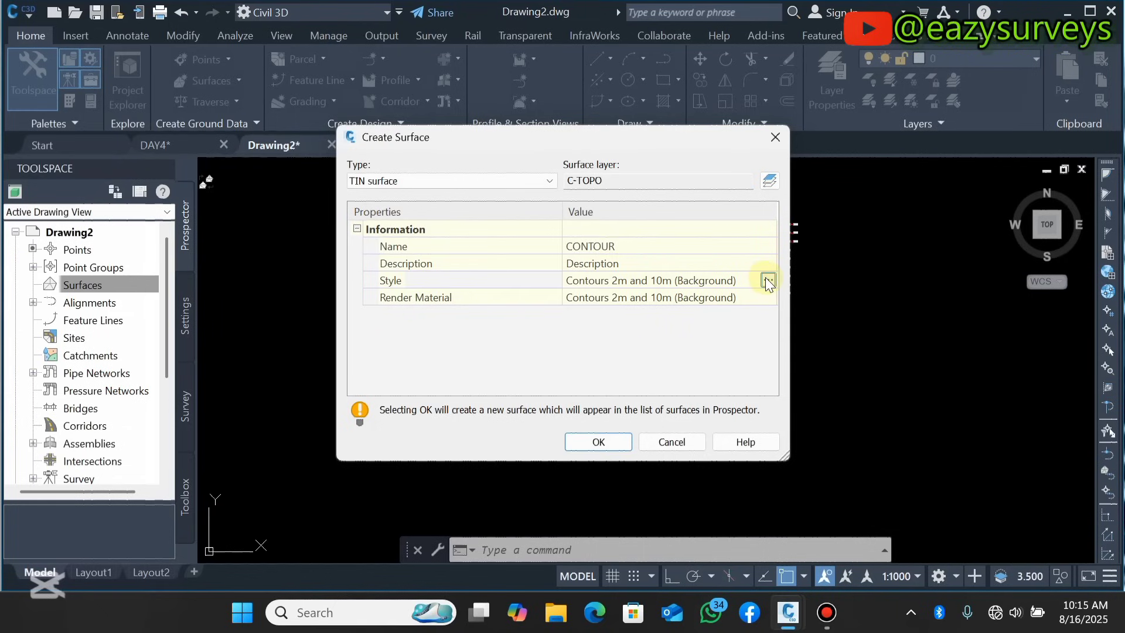
pyautogui.click(767, 280)
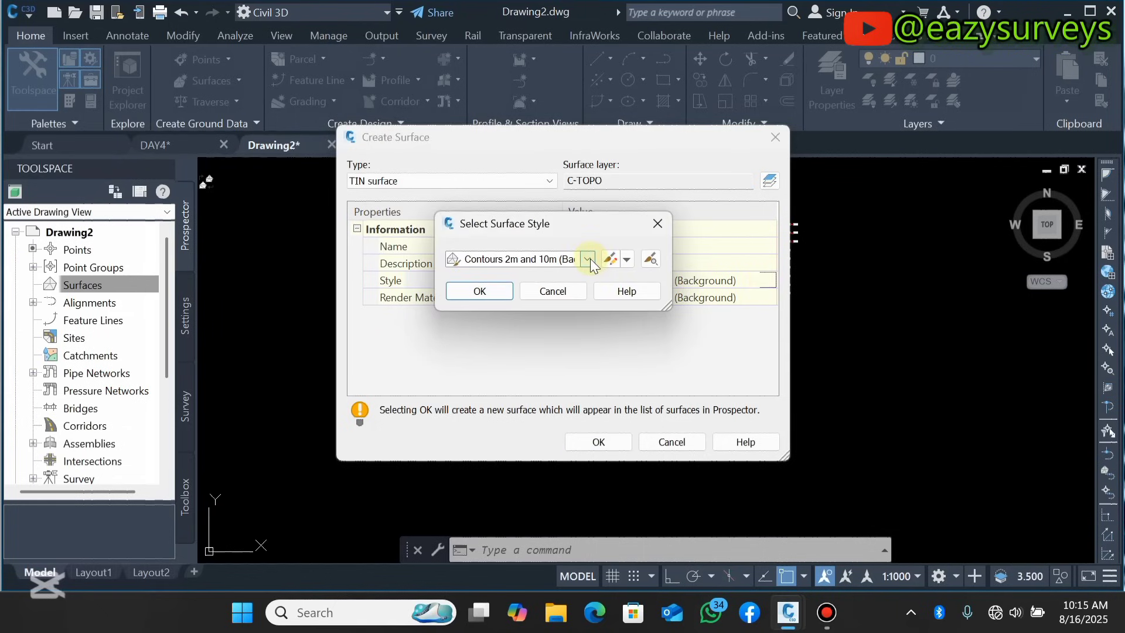
pyautogui.click(588, 259)
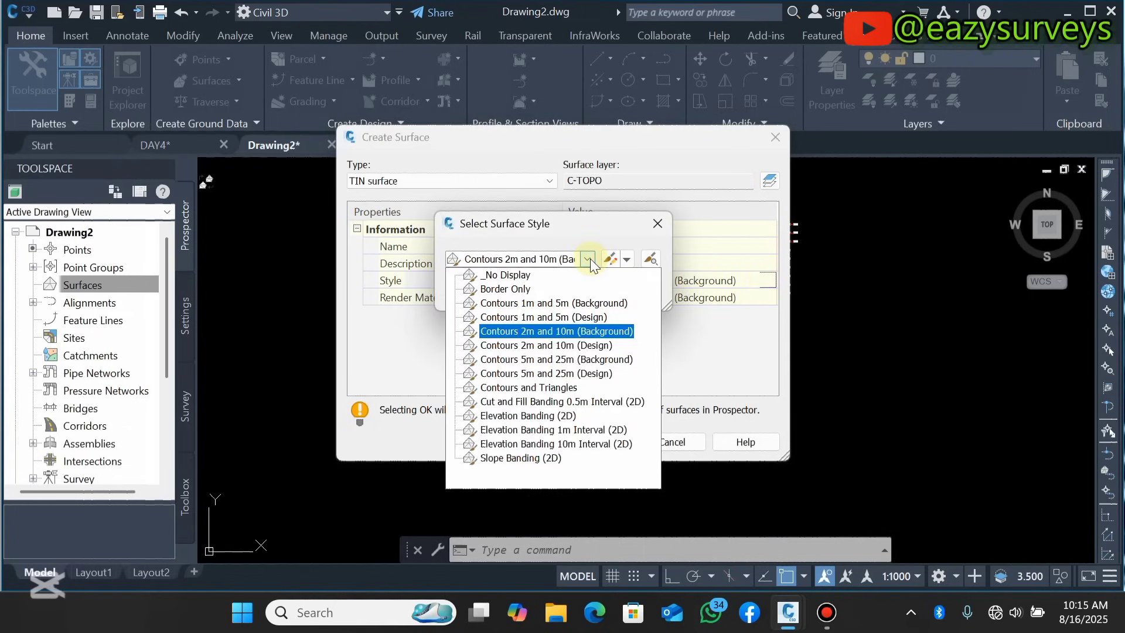
pyautogui.click(548, 389)
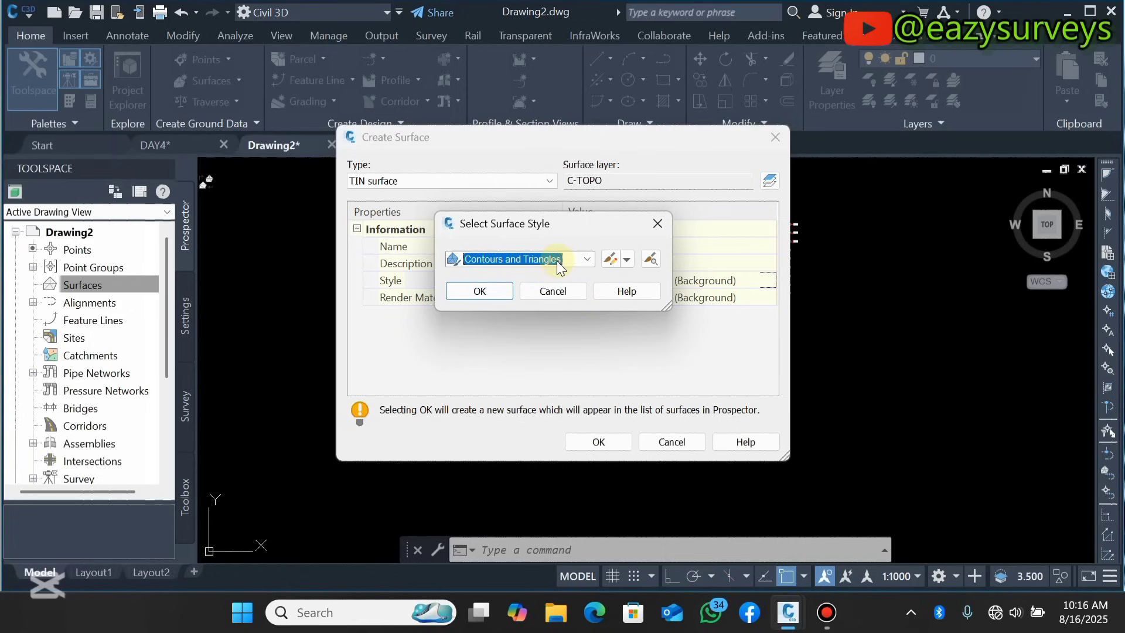
# Step: Open the Contours and Triangles style for editing and set the 3D Geometry contour display mode to Use Surface Elevation
pyautogui.click(610, 259)
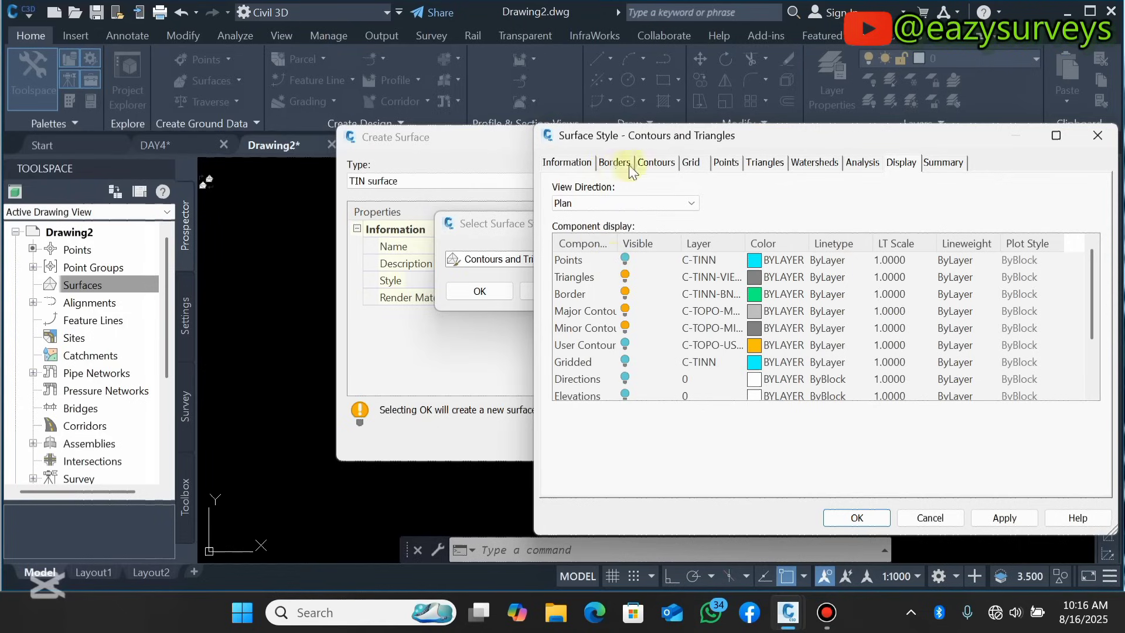
pyautogui.click(662, 162)
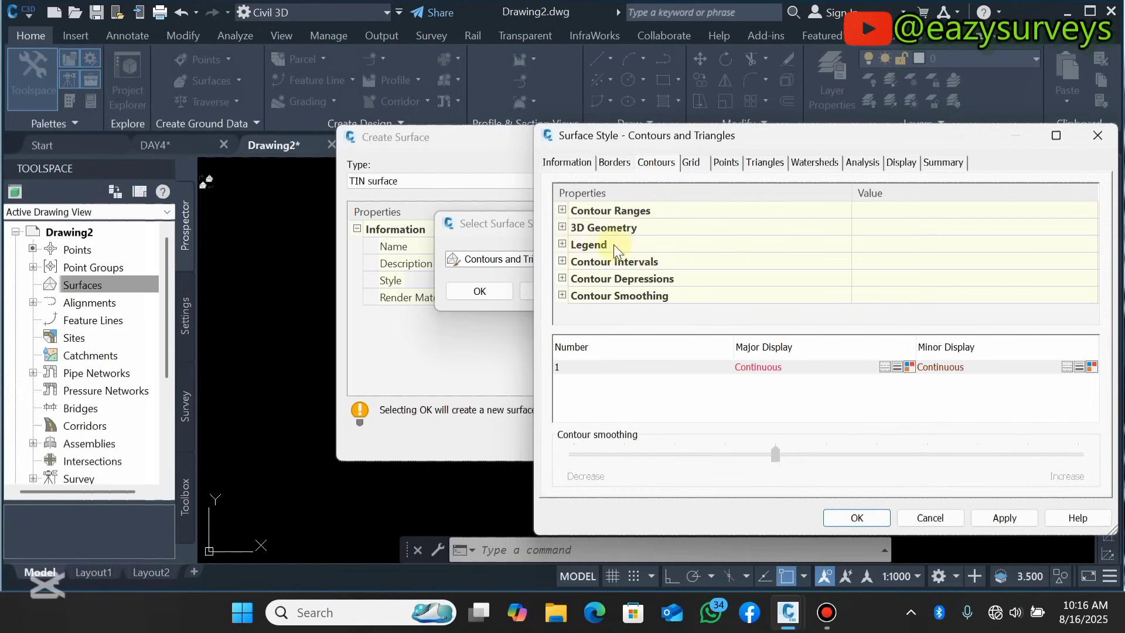
pyautogui.click(563, 245)
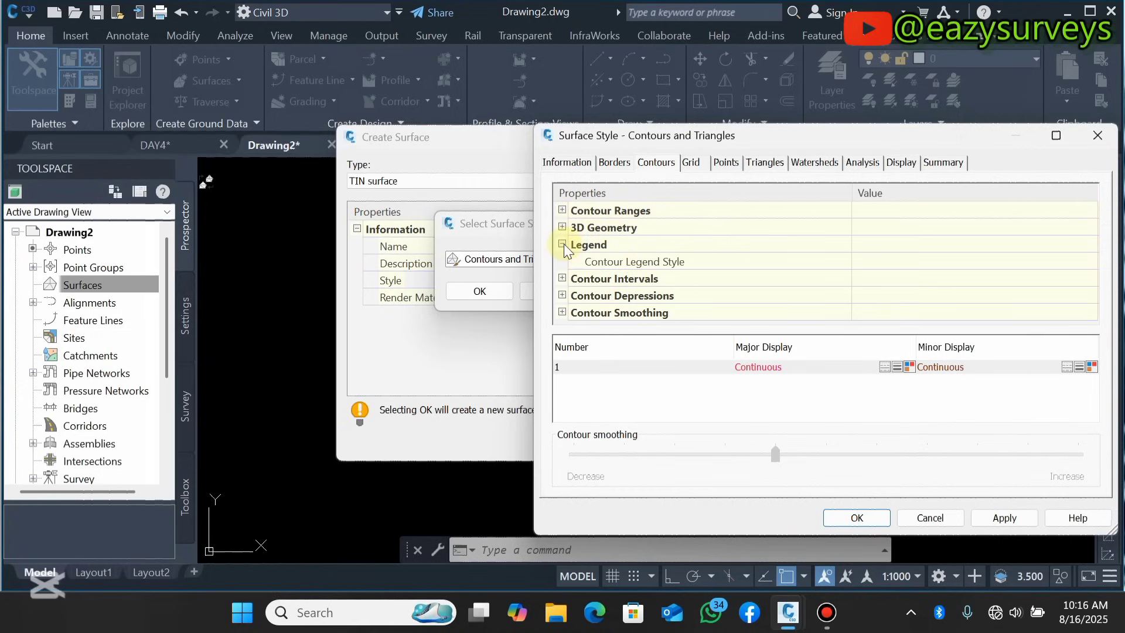
pyautogui.click(563, 245)
pyautogui.click(562, 227)
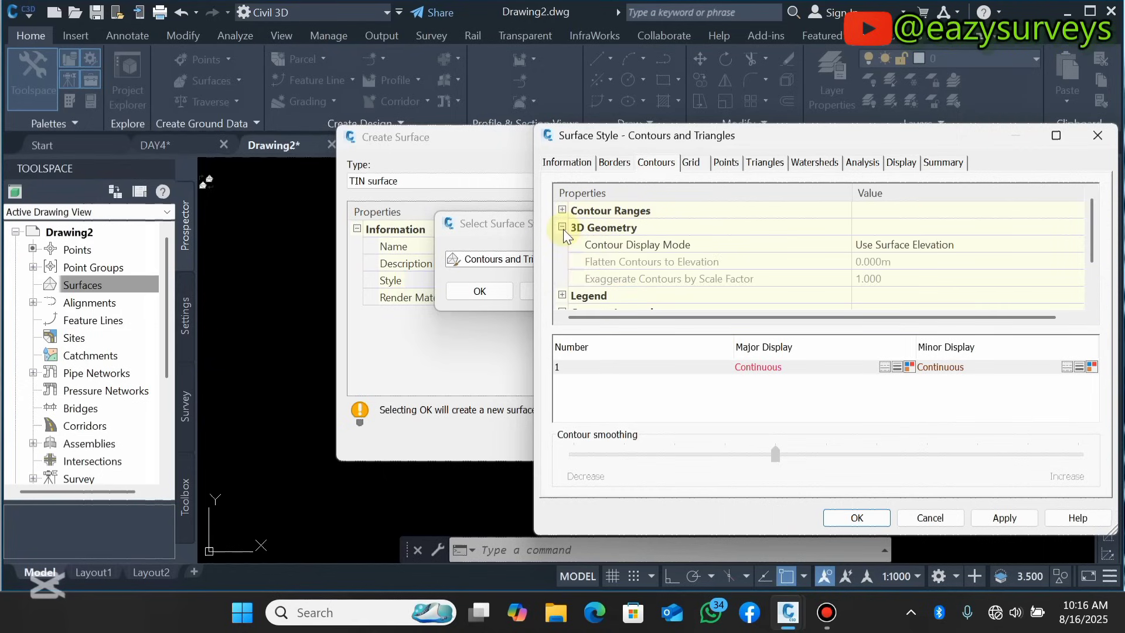
pyautogui.click(941, 249)
pyautogui.click(942, 249)
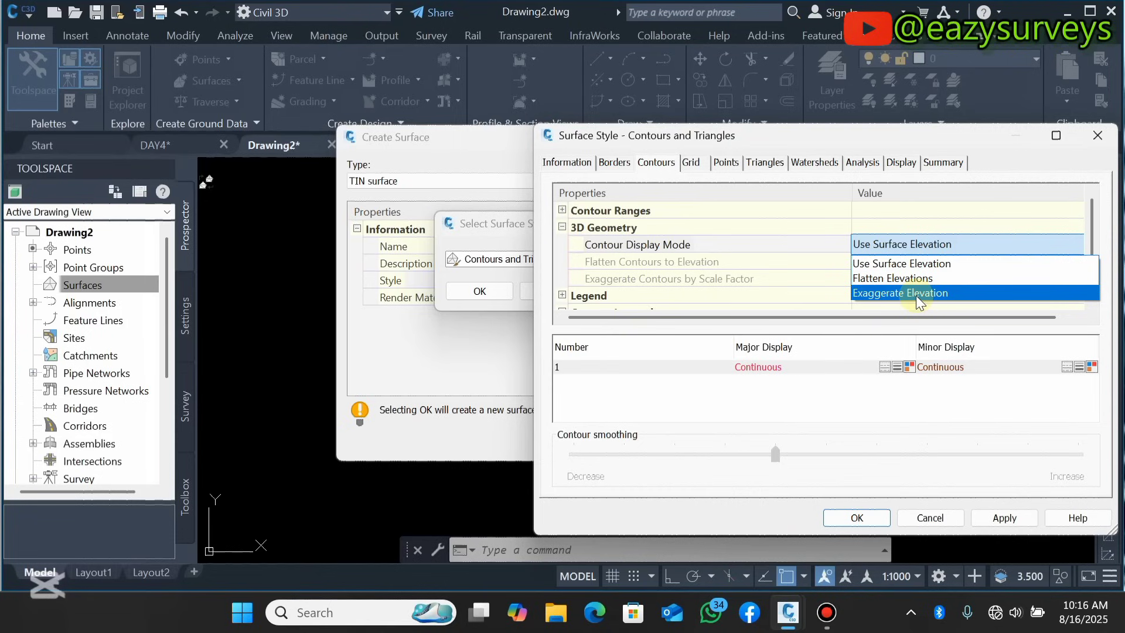
pyautogui.click(913, 265)
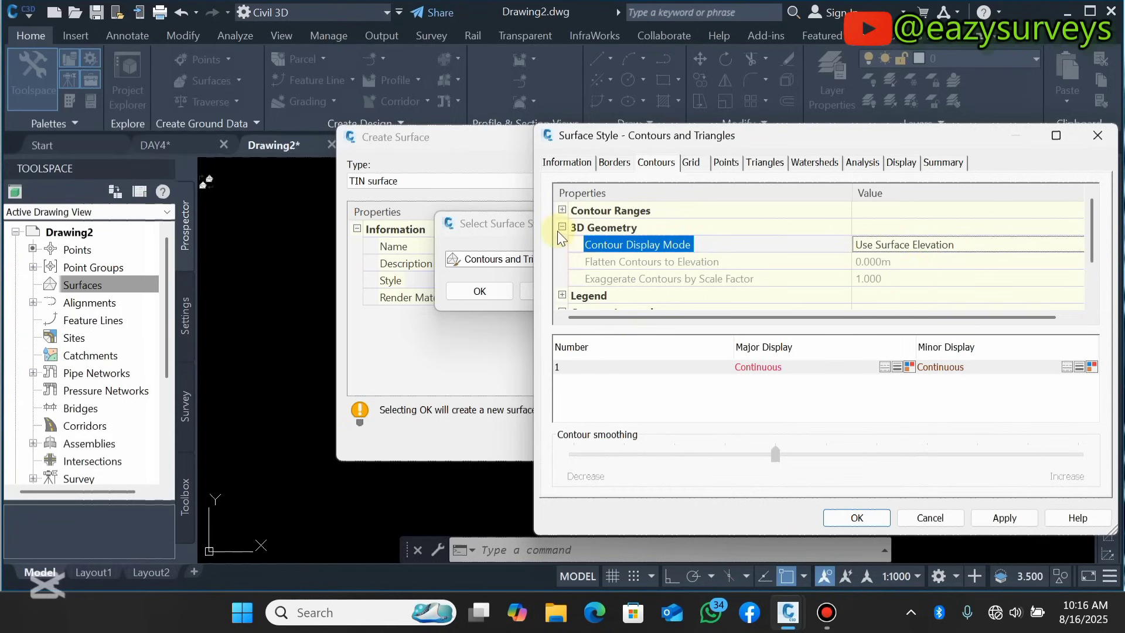
# Step: Review the contour display mode under 3D Geometry and the contour legend style setting
pyautogui.scroll(-1, 686, 249)
pyautogui.scroll(1, 668, 246)
pyautogui.click(868, 249)
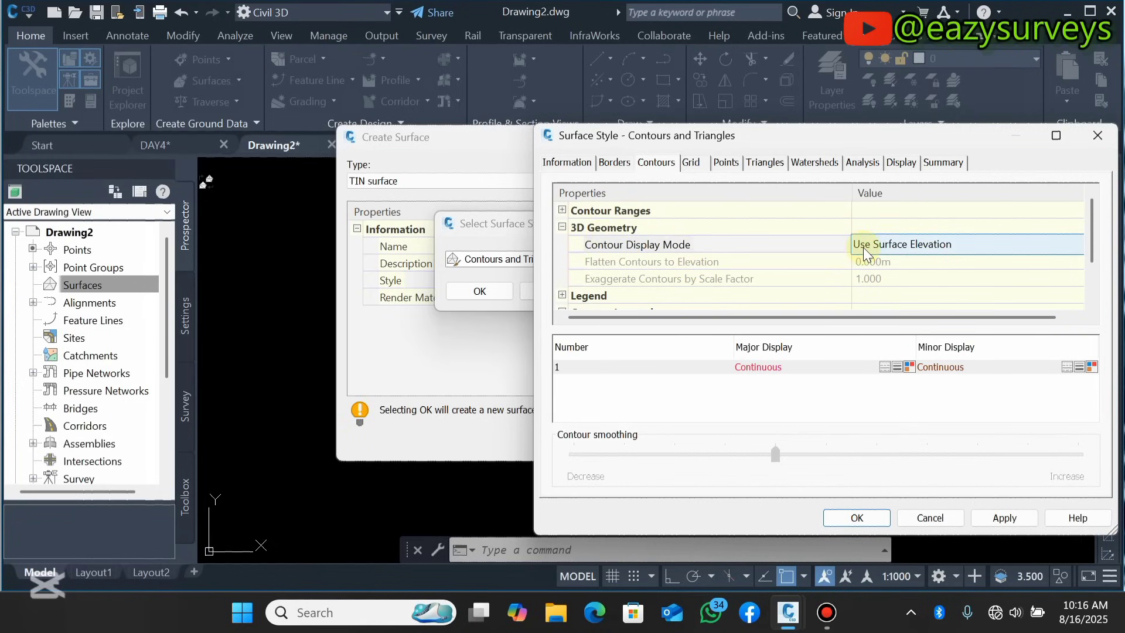
pyautogui.click(580, 229)
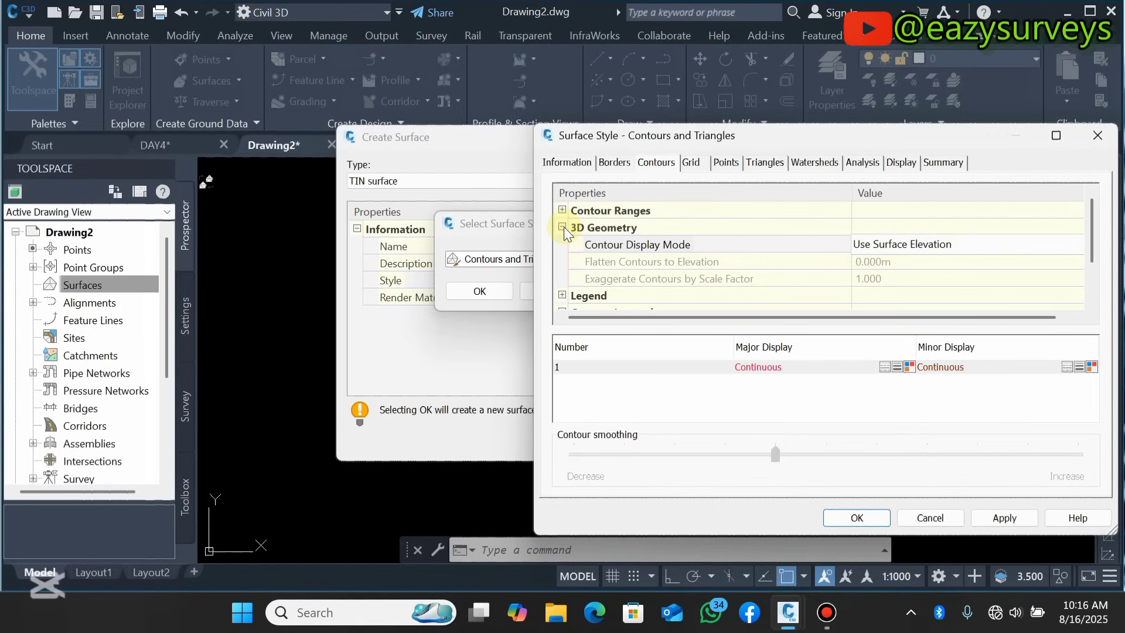
pyautogui.click(908, 245)
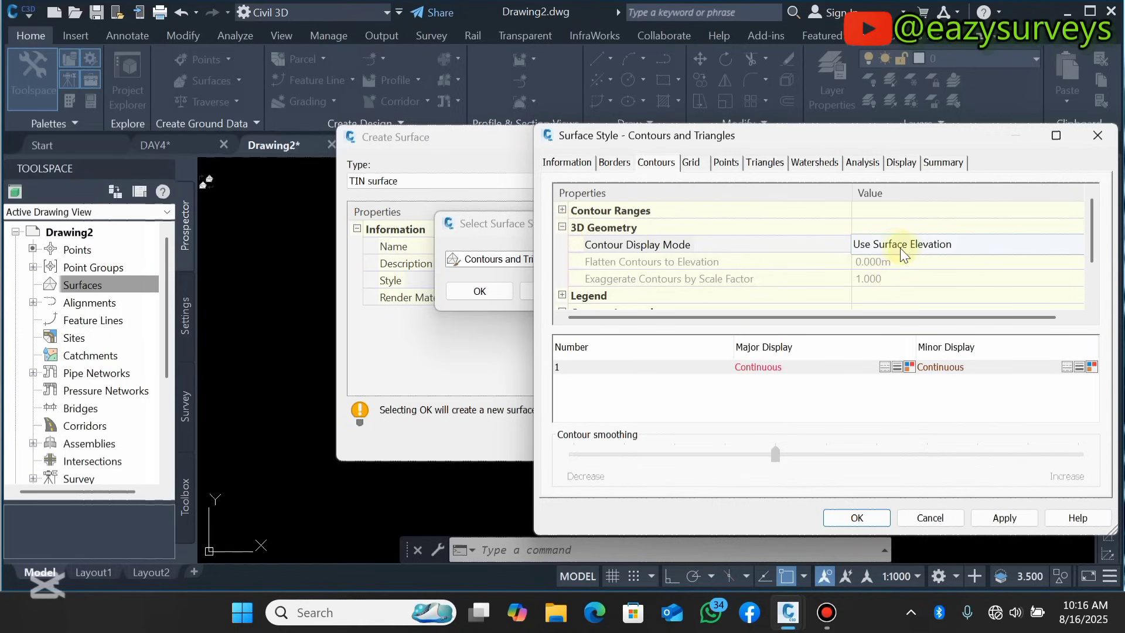
pyautogui.click(909, 246)
pyautogui.click(913, 260)
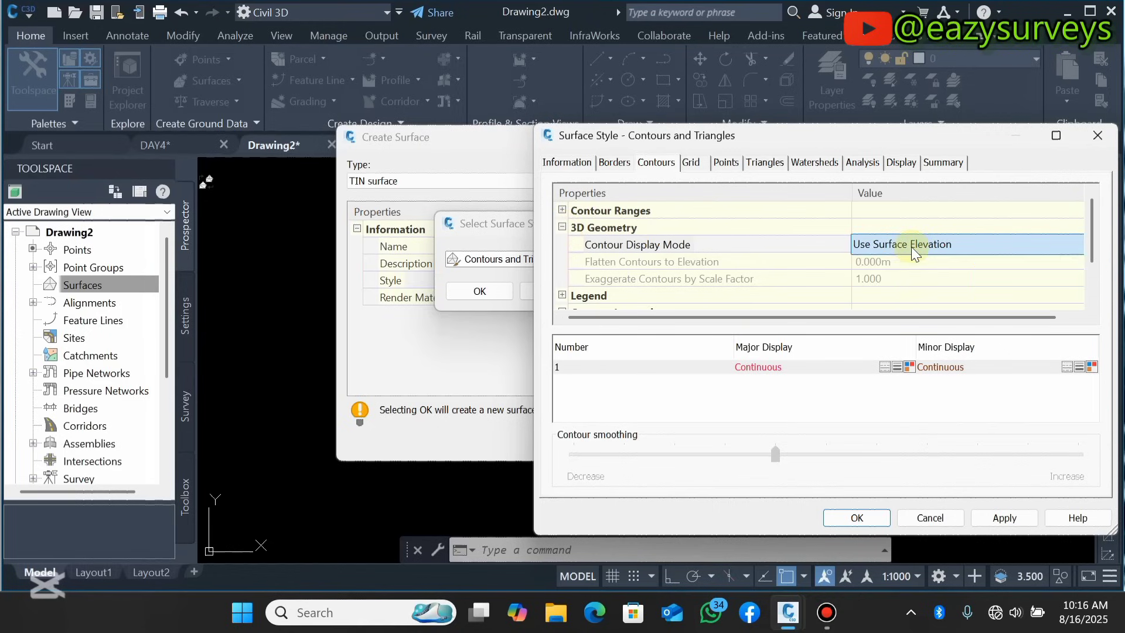
pyautogui.click(562, 228)
pyautogui.click(562, 244)
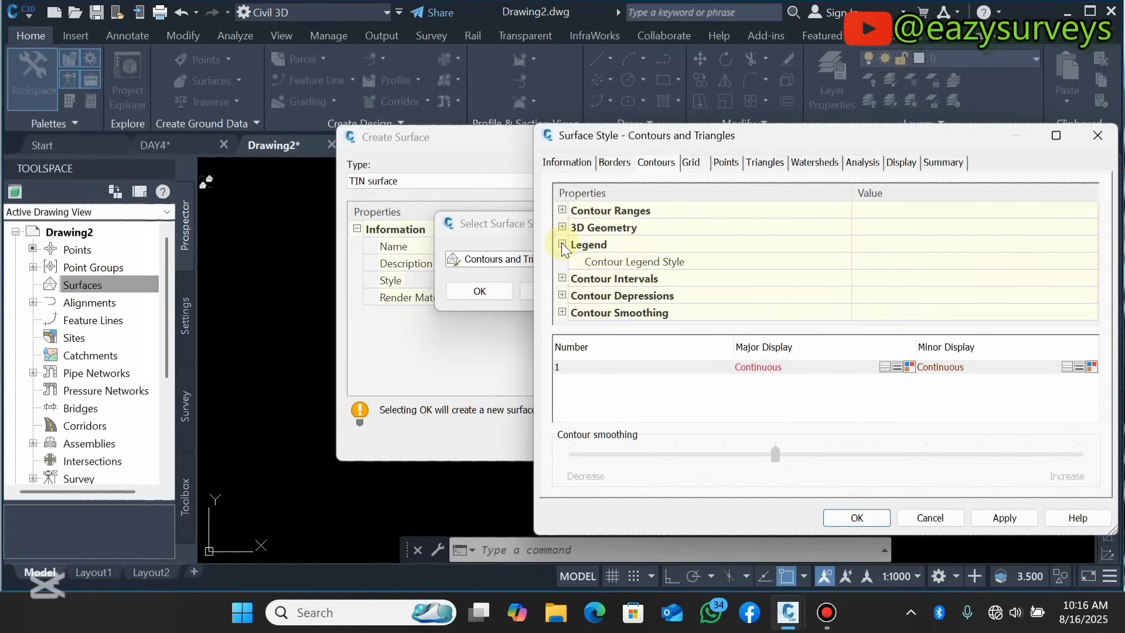
pyautogui.click(562, 244)
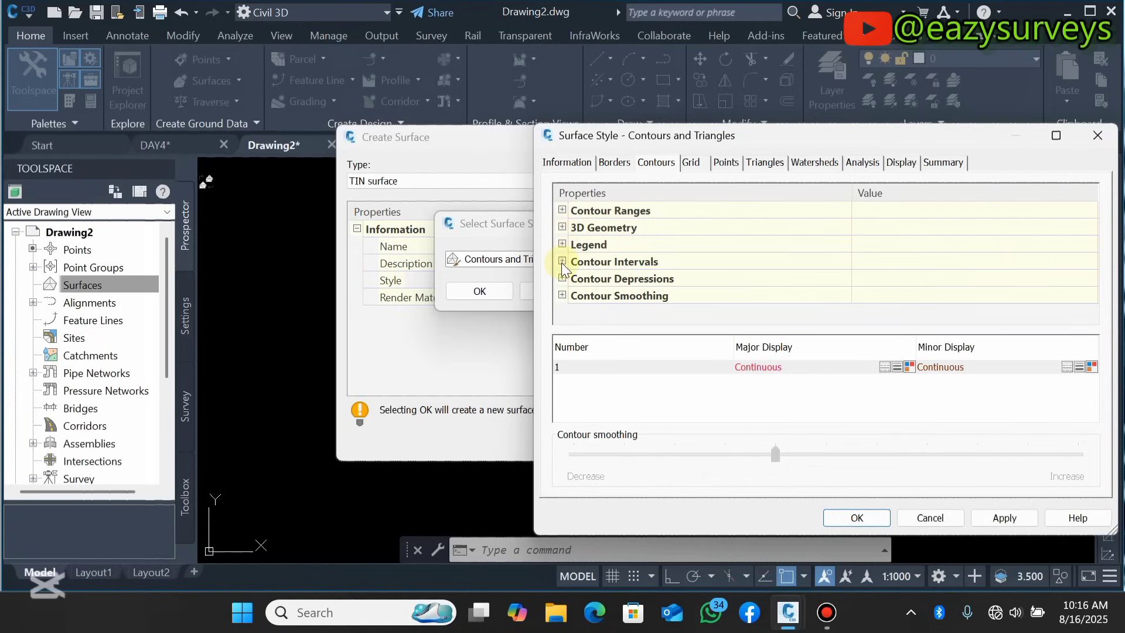
# Step: Set the style's minor contour interval to 0.5 m and its major contour interval to 1 m
pyautogui.click(562, 261)
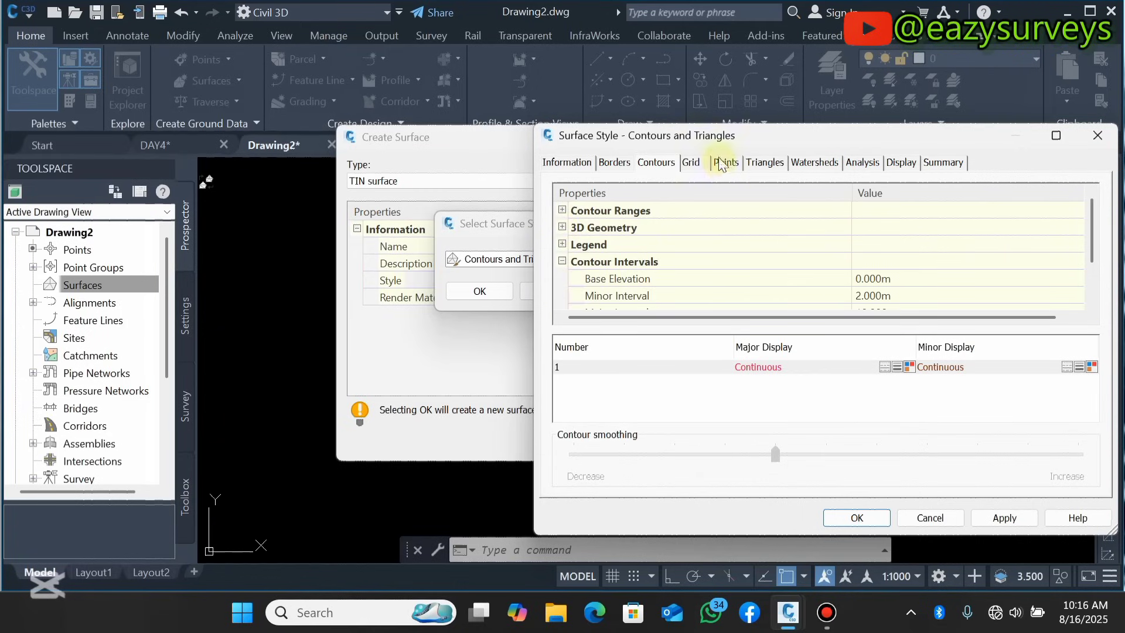
pyautogui.moveTo(728, 136); pyautogui.dragTo(611, 114)
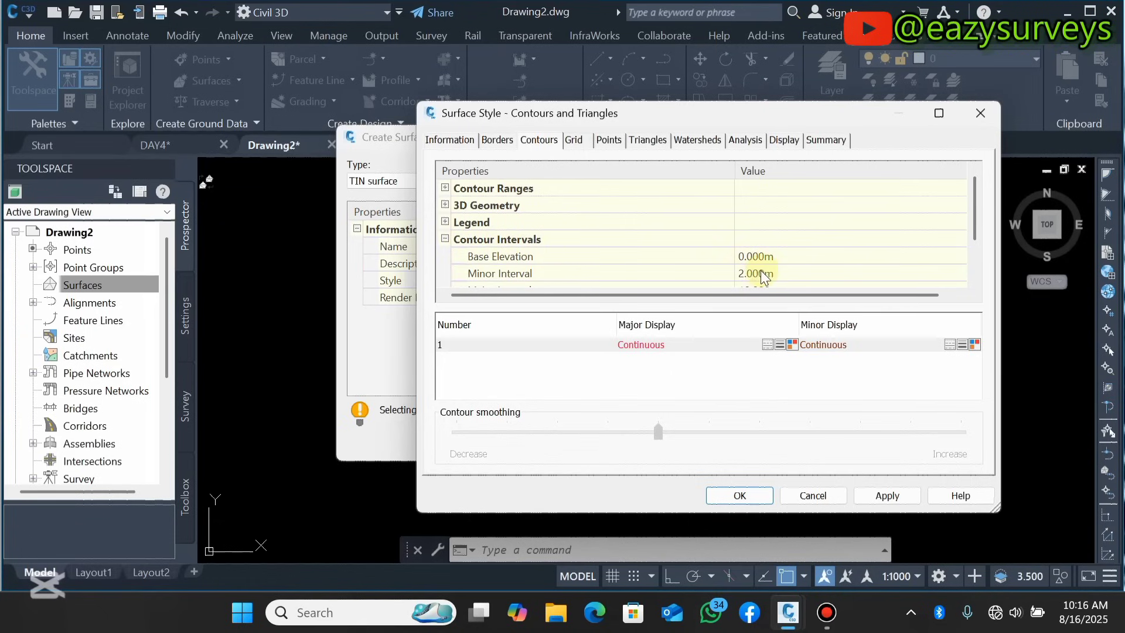
pyautogui.scroll(-1, 617, 245)
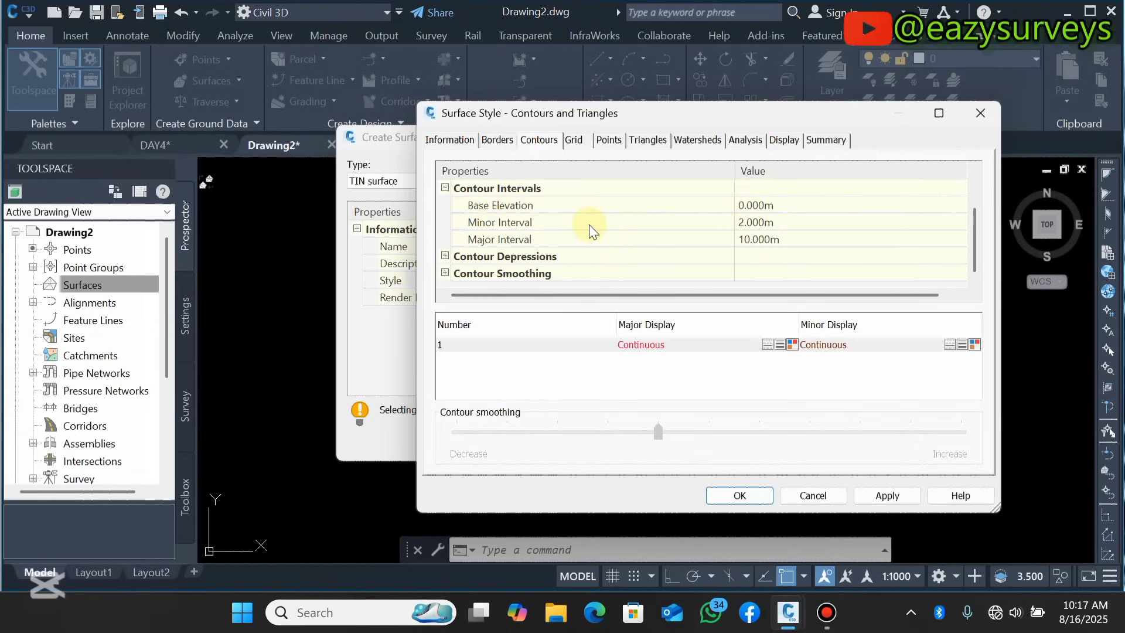
pyautogui.click(751, 226)
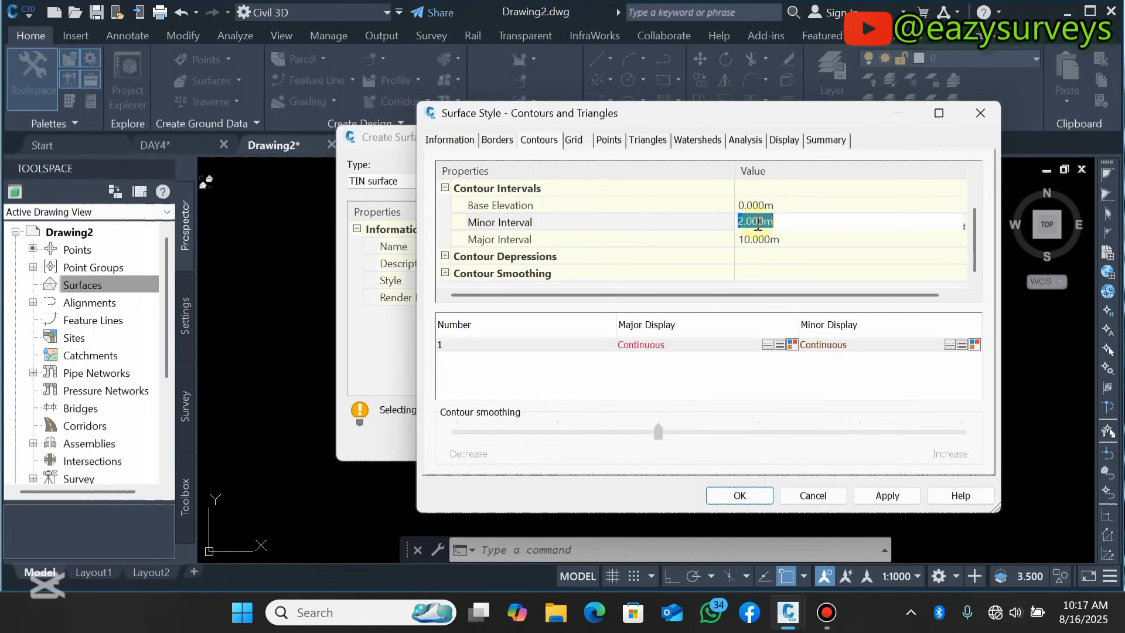
pyautogui.write('0.5')
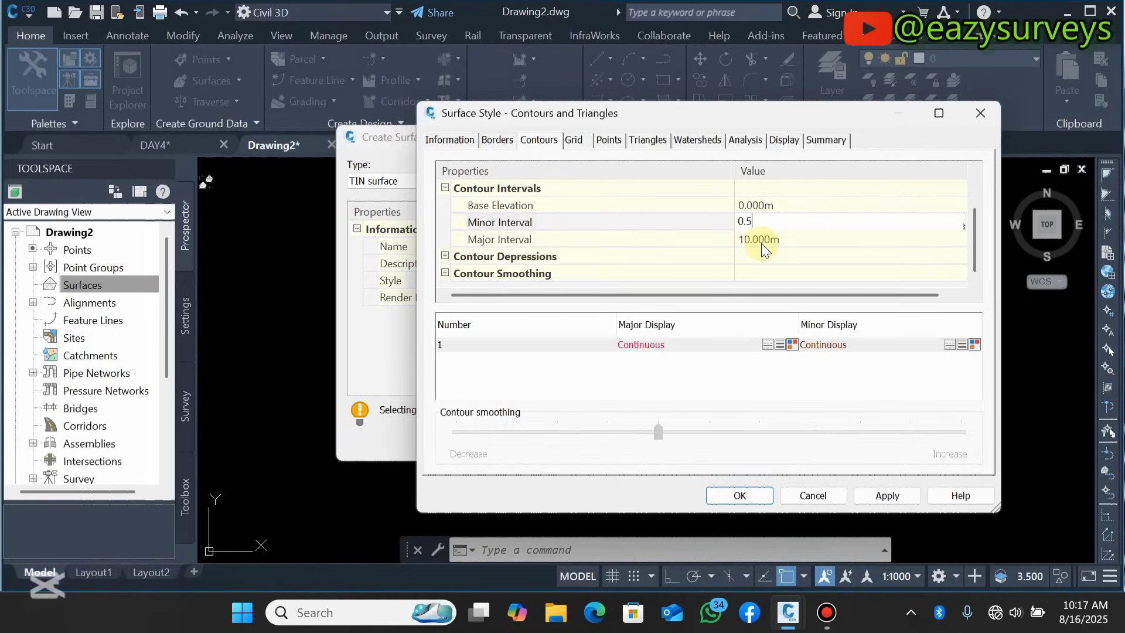
pyautogui.click(762, 240)
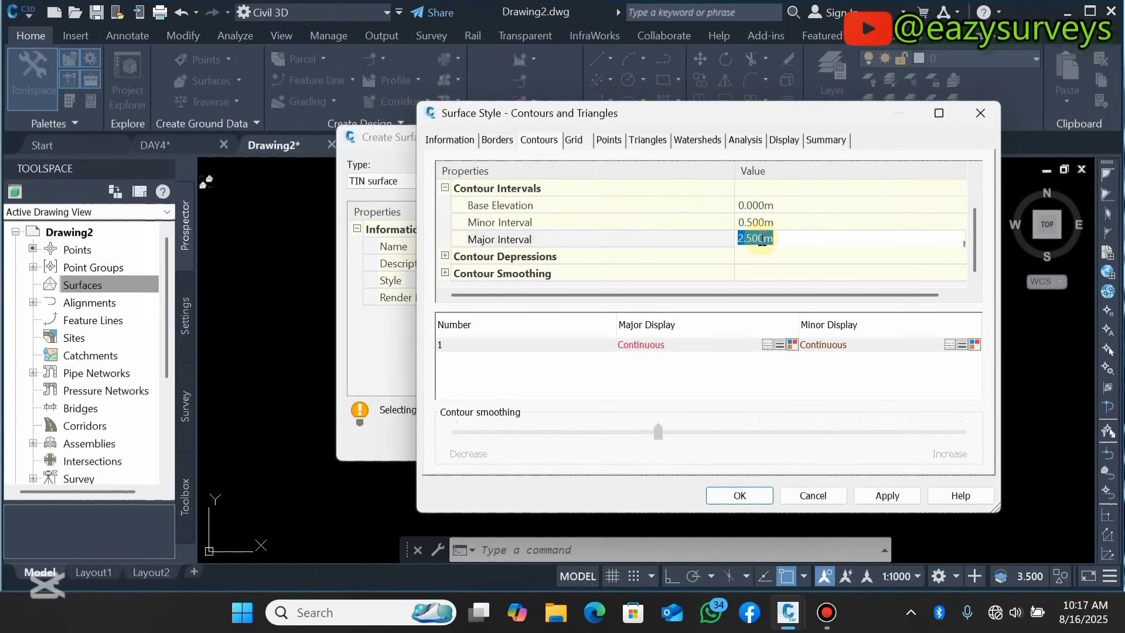
pyautogui.write('1')
pyautogui.click(782, 221)
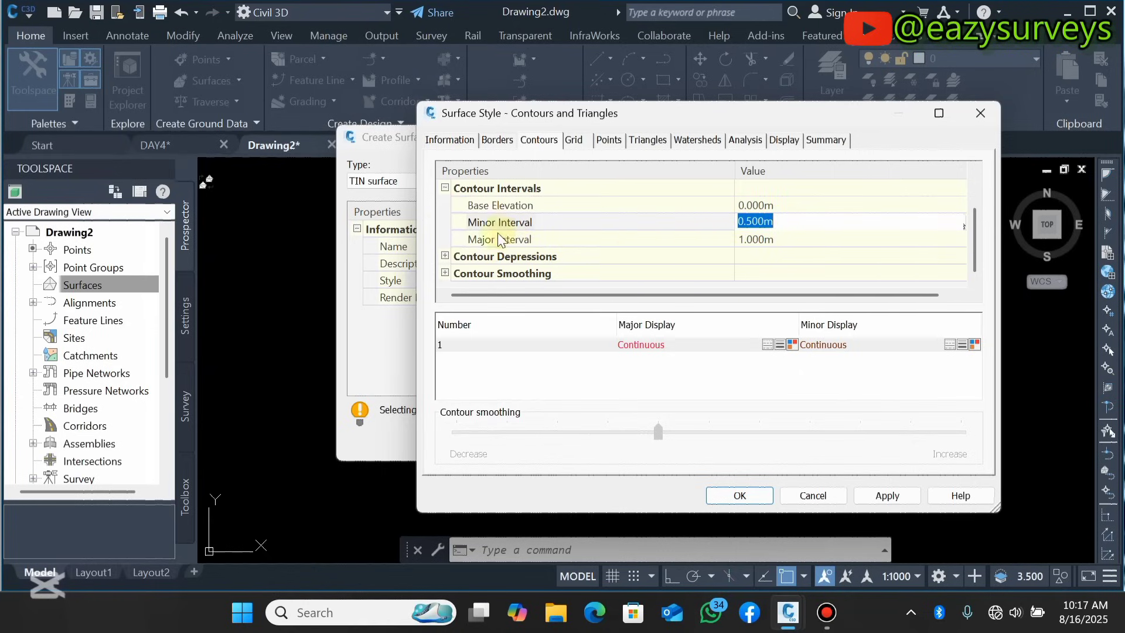
pyautogui.click(445, 188)
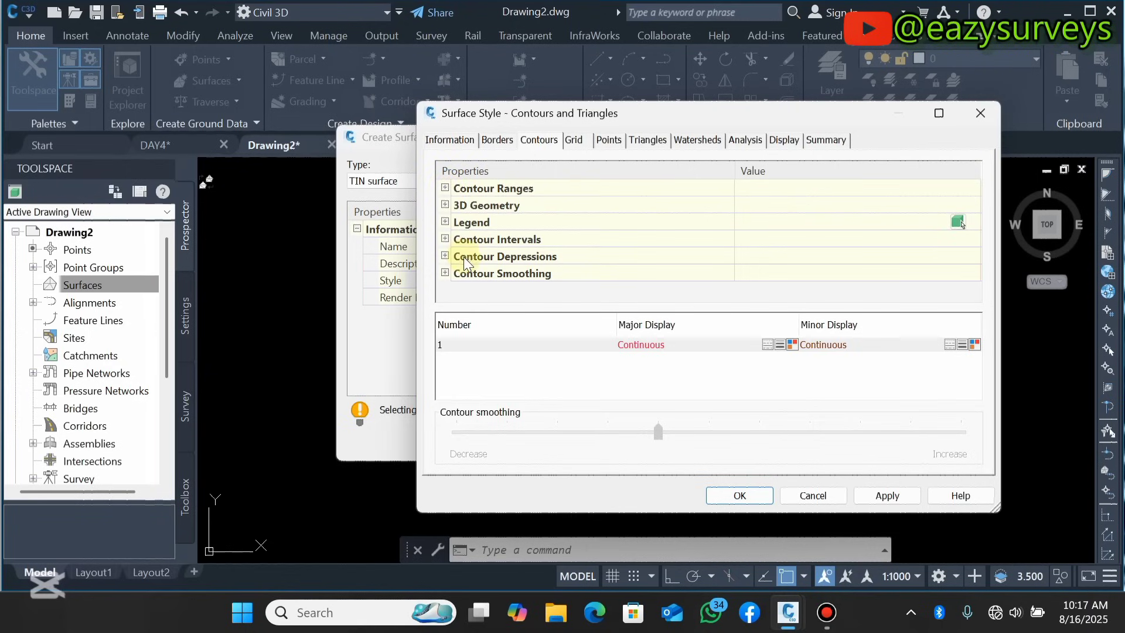
# Step: Set Display Depression Contours to False in the contour depression settings
pyautogui.click(444, 256)
pyautogui.scroll(-1, 669, 252)
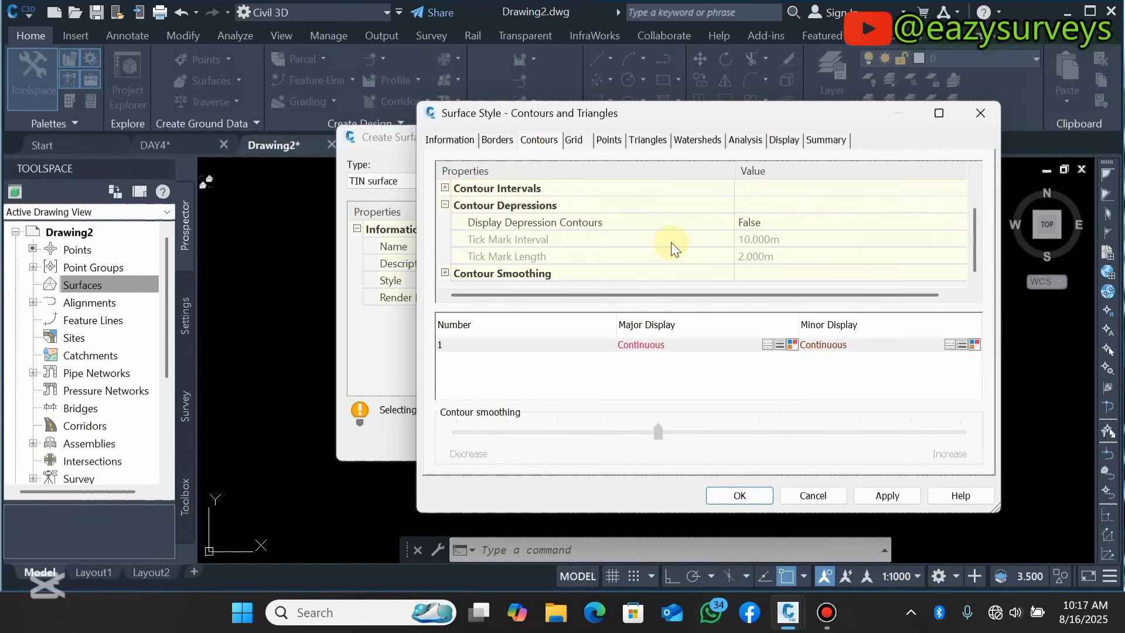
pyautogui.click(463, 222)
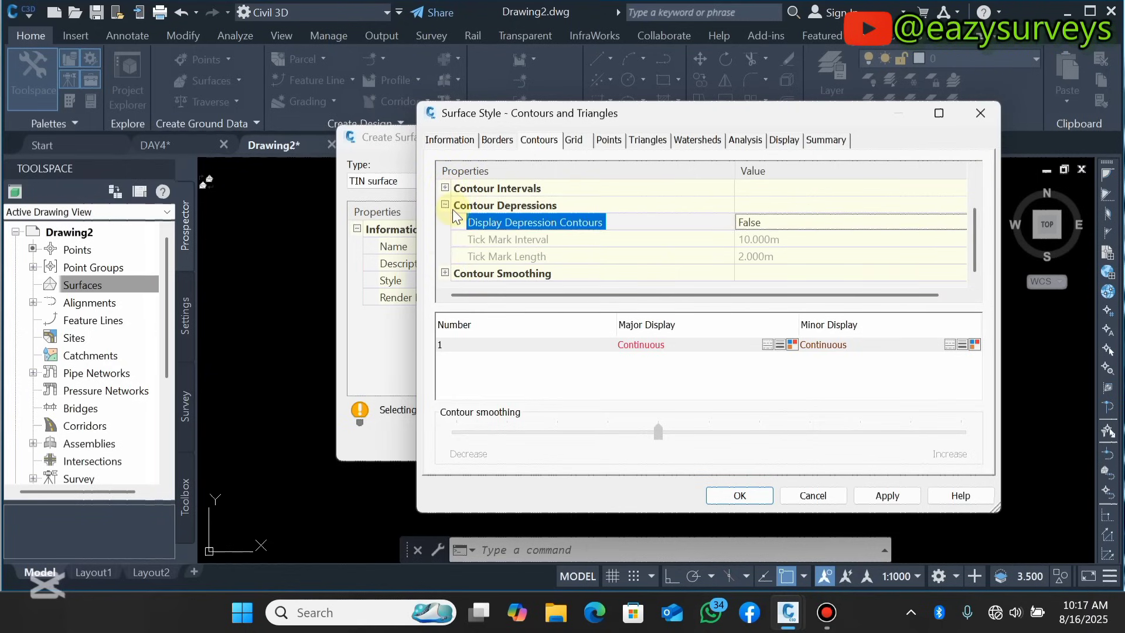
pyautogui.click(783, 226)
pyautogui.click(782, 227)
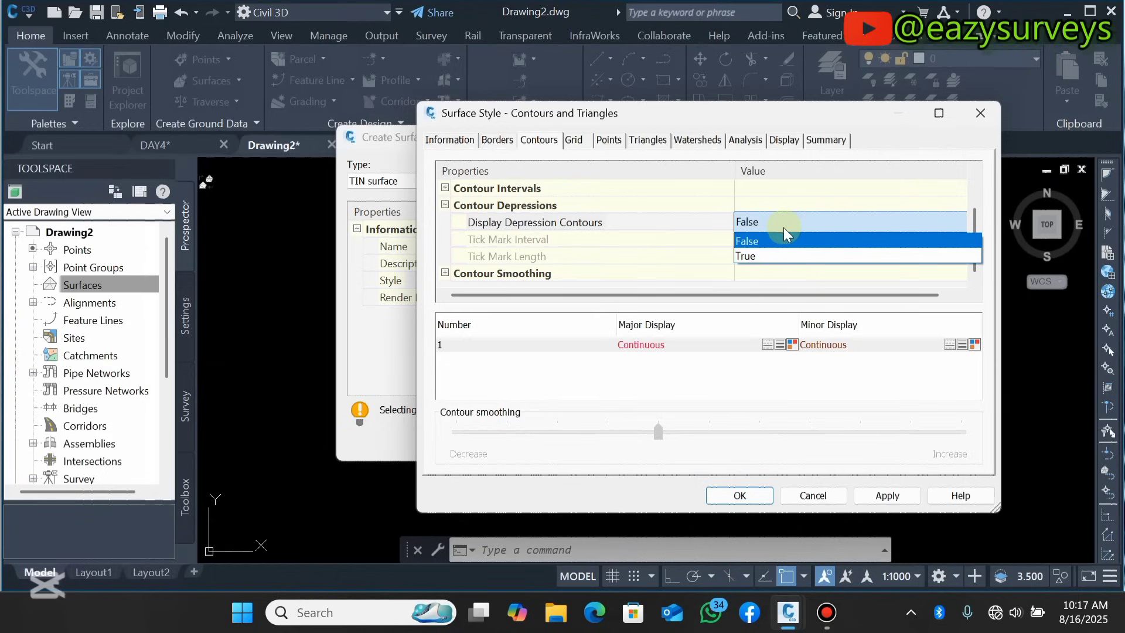
pyautogui.click(784, 235)
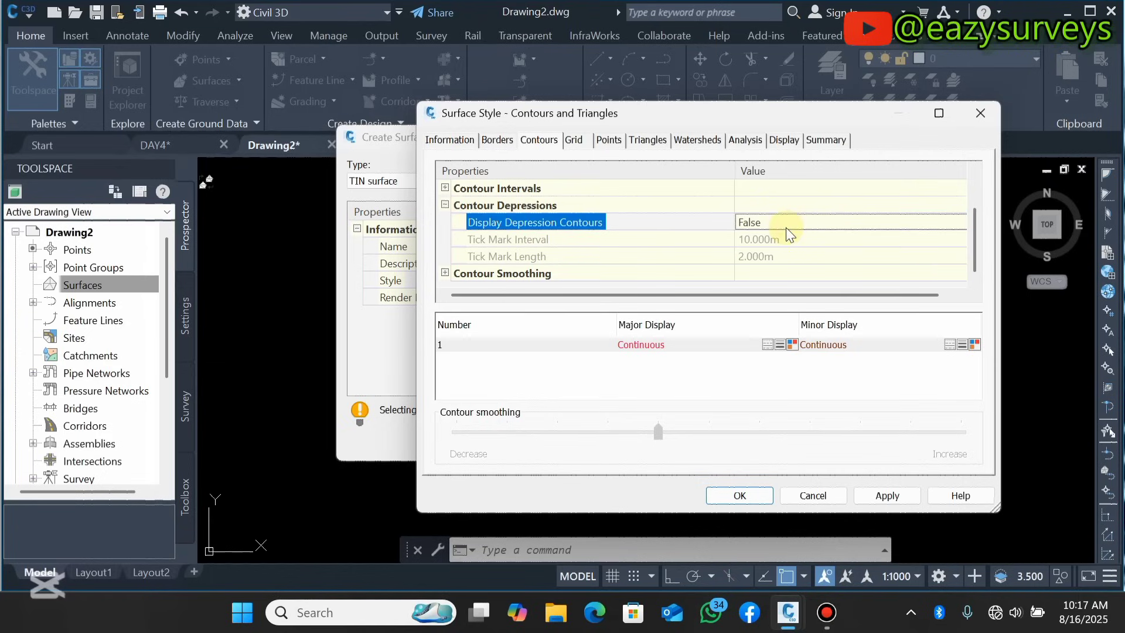
pyautogui.click(445, 204)
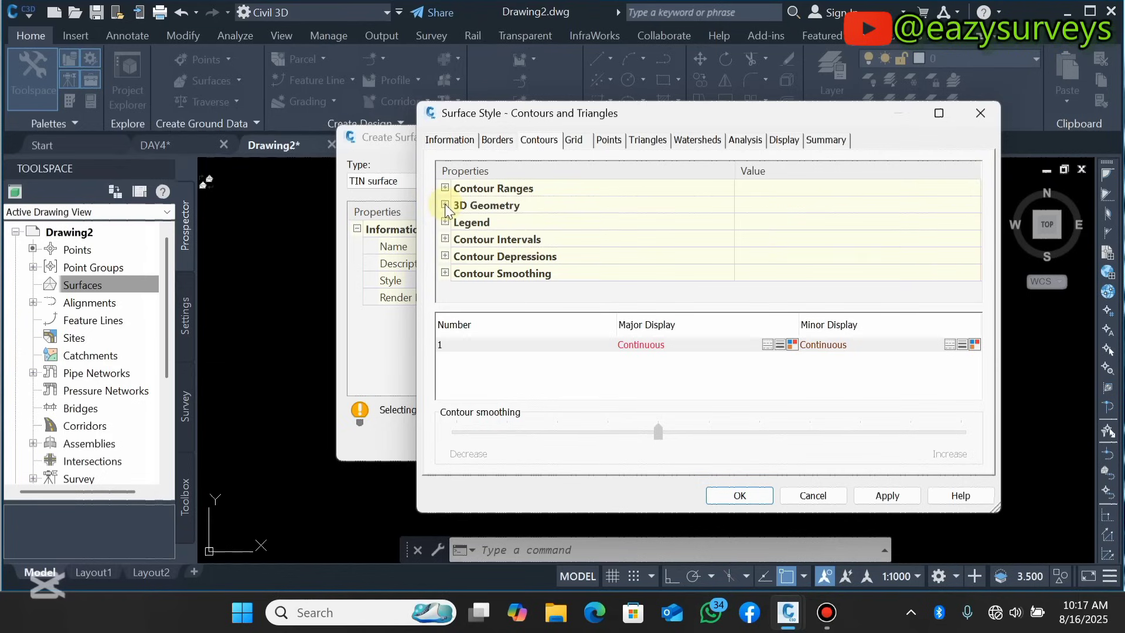
# Step: Set Smooth Contours to True and the smoothing type to Spline curve in the style's contour smoothing settings
pyautogui.click(444, 273)
pyautogui.scroll(-1, 516, 258)
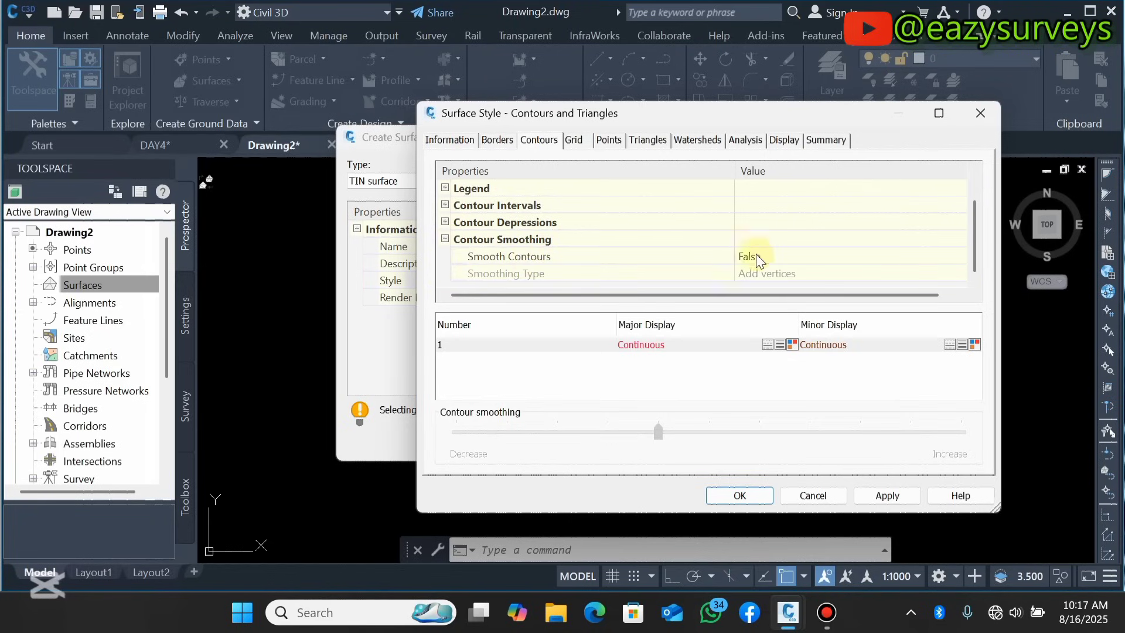
pyautogui.click(510, 256)
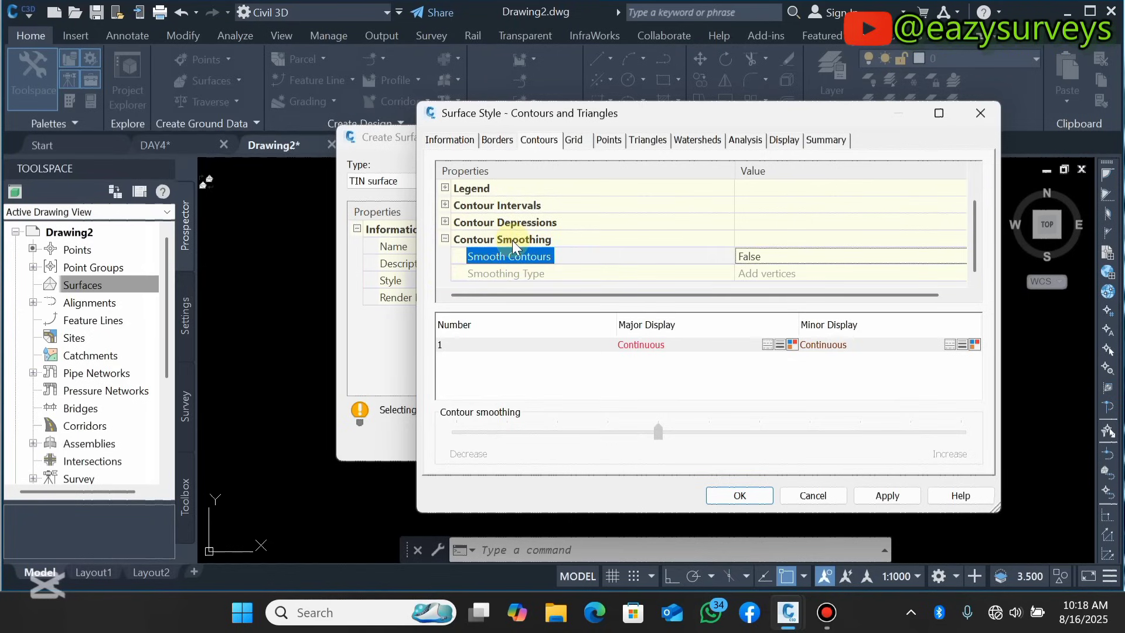
pyautogui.click(766, 256)
pyautogui.click(767, 256)
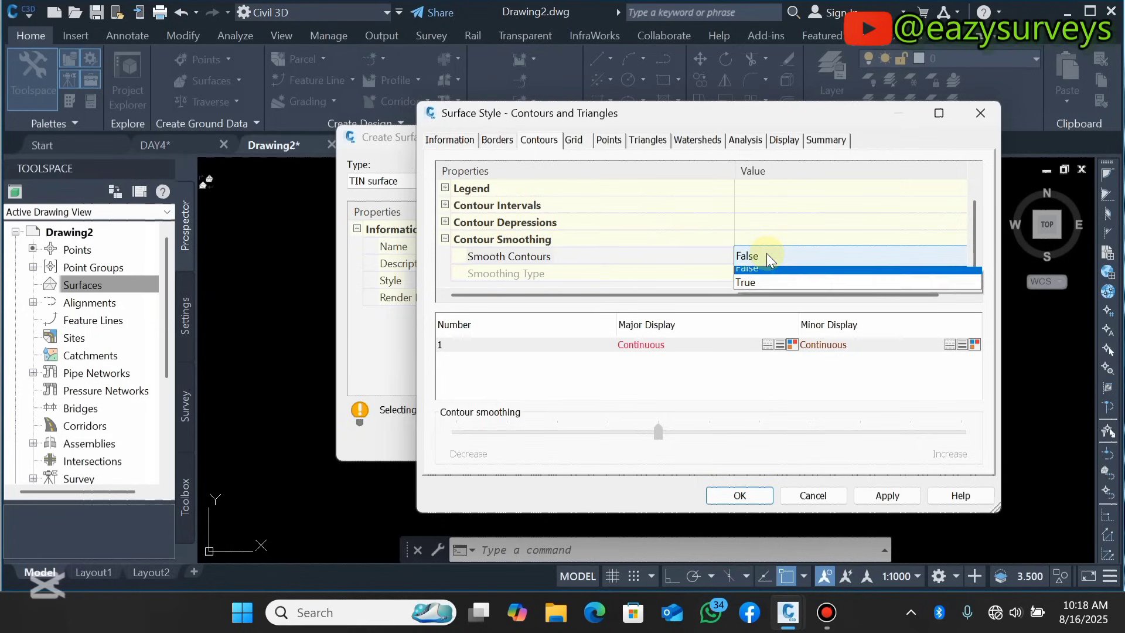
pyautogui.click(767, 289)
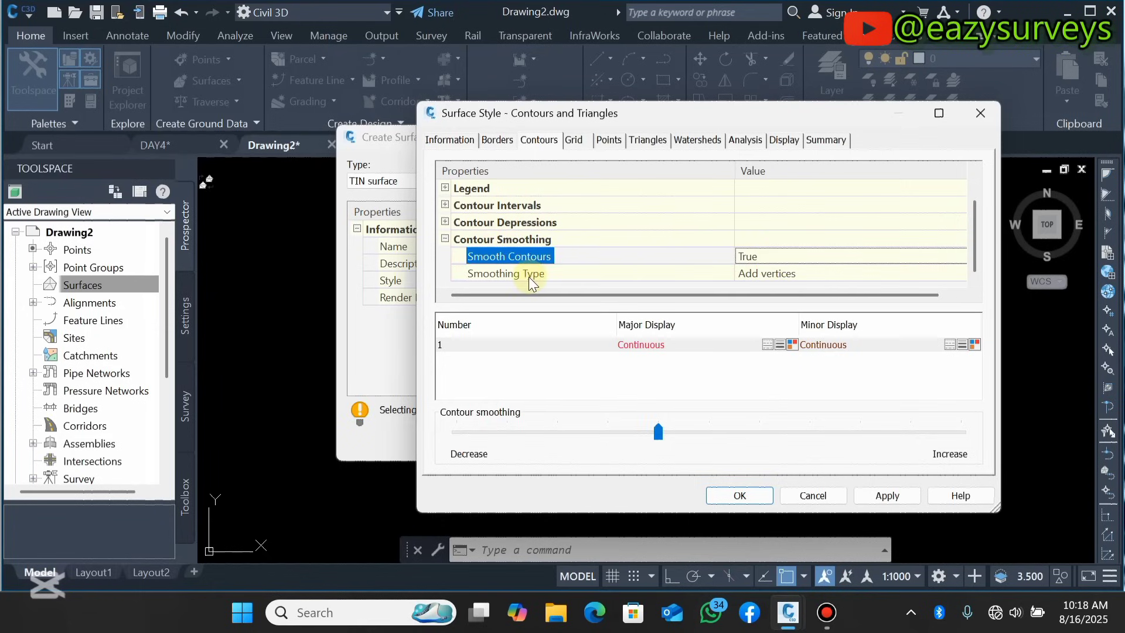
pyautogui.click(796, 273)
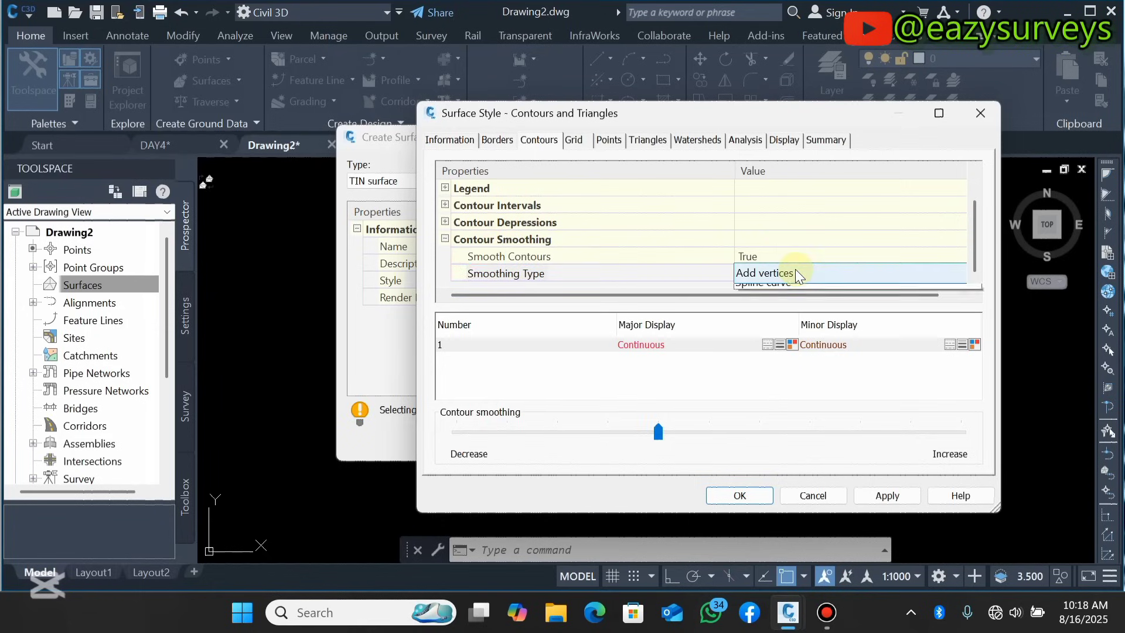
pyautogui.click(757, 279)
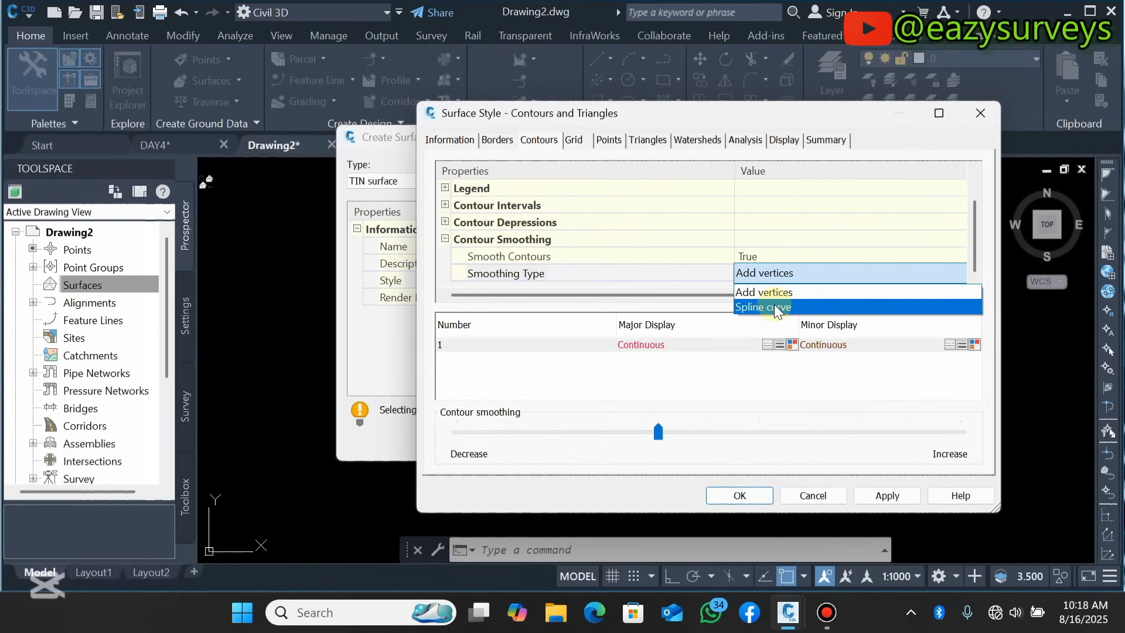
pyautogui.click(775, 307)
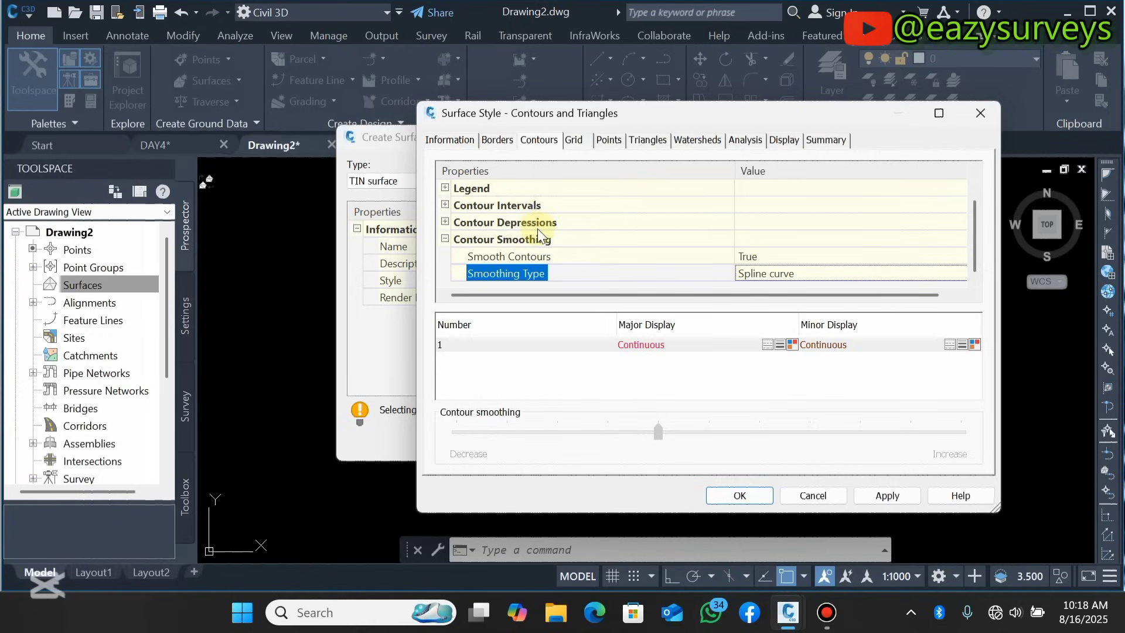
pyautogui.click(445, 239)
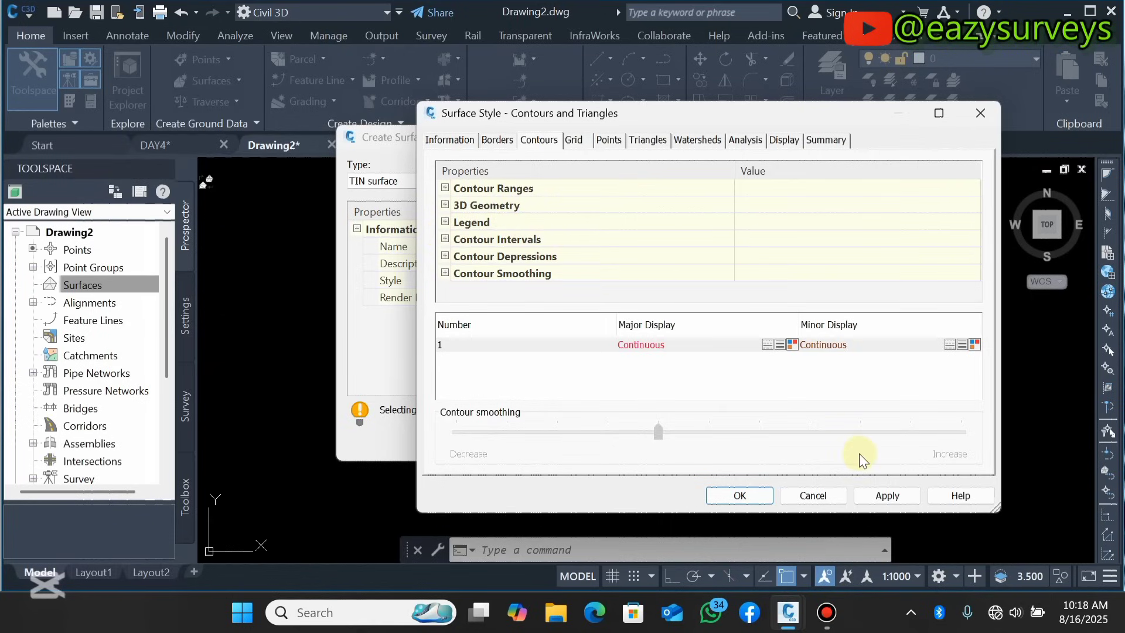
# Step: Apply the edited Contours and Triangles style and create the CONTOUR TIN surface with it
pyautogui.click(893, 496)
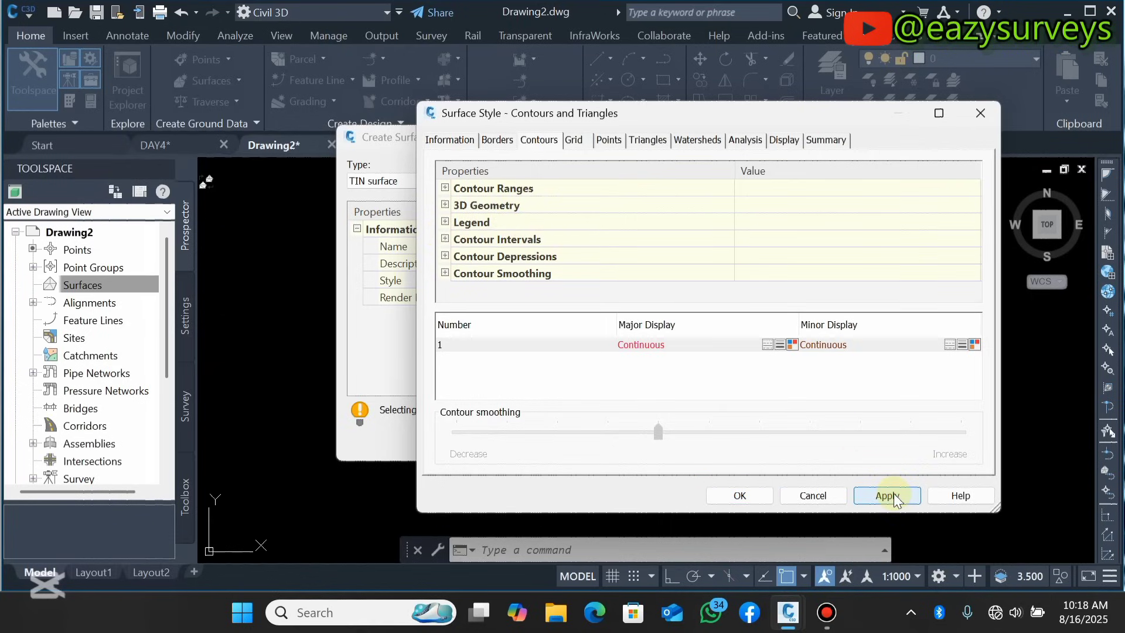
pyautogui.click(740, 495)
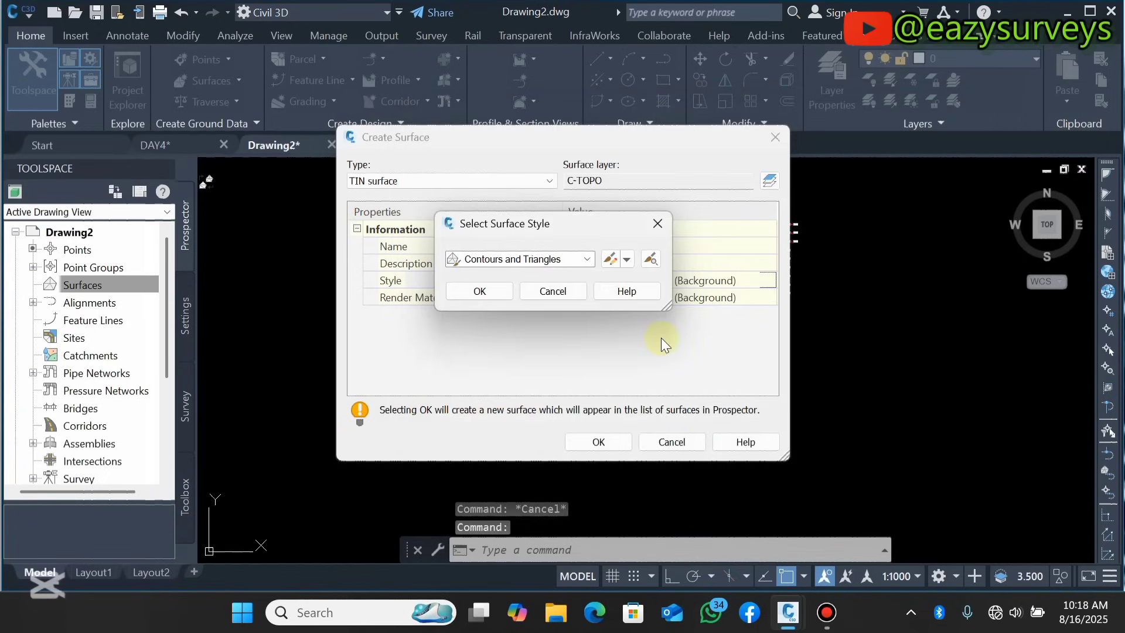
pyautogui.click(479, 291)
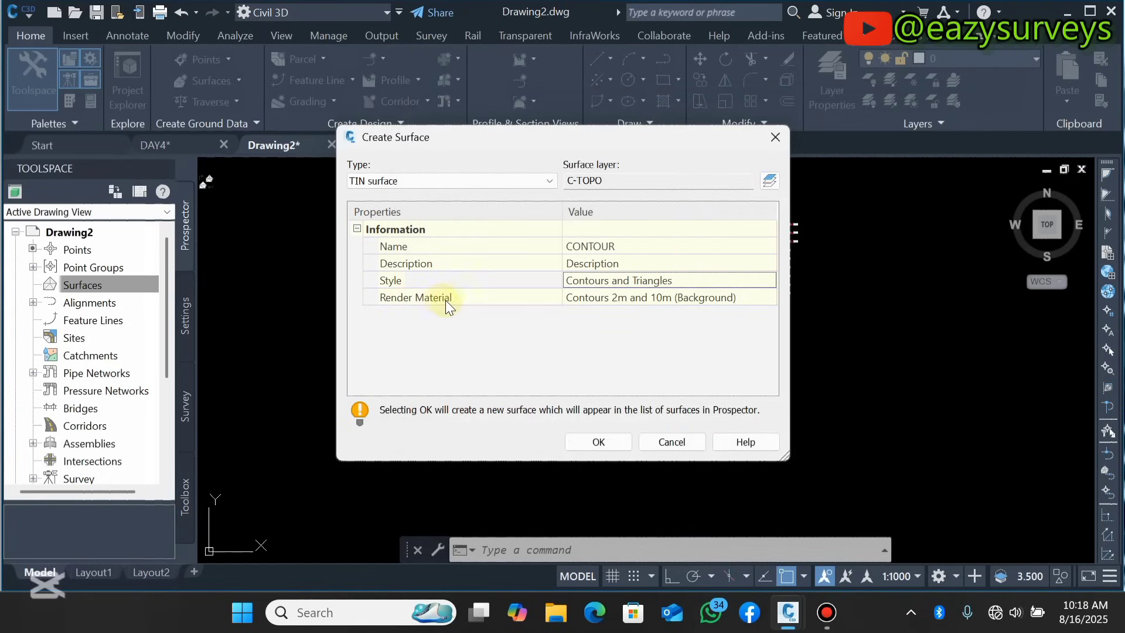
pyautogui.click(592, 443)
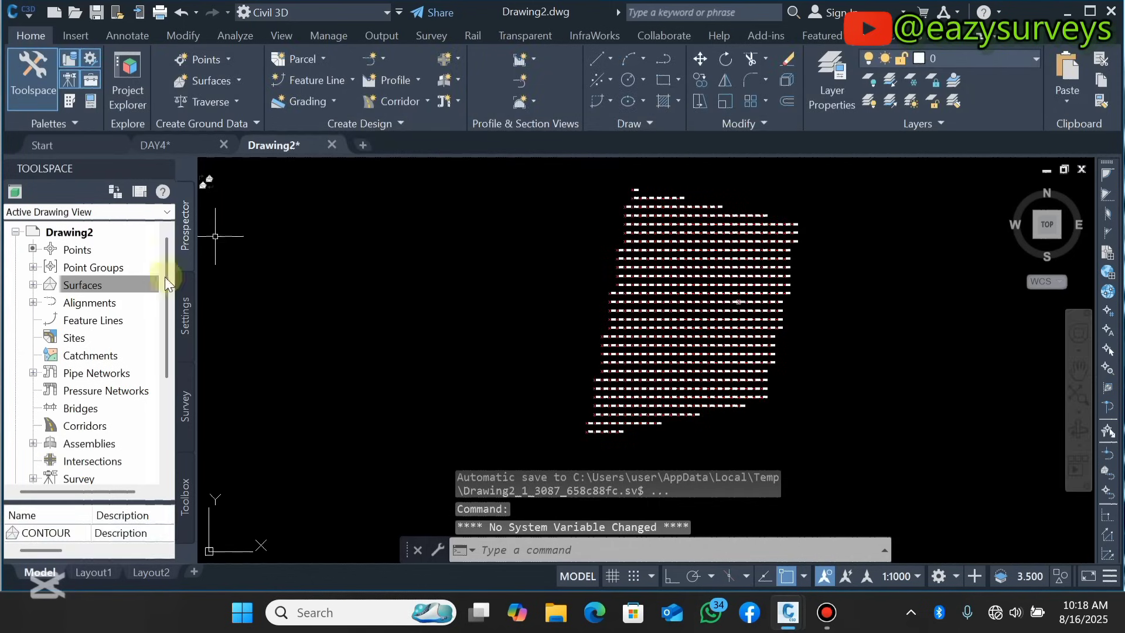
# Step: Expand the CONTOUR surface's definition in the surfaces tree down to its data source categories
pyautogui.click(24, 283)
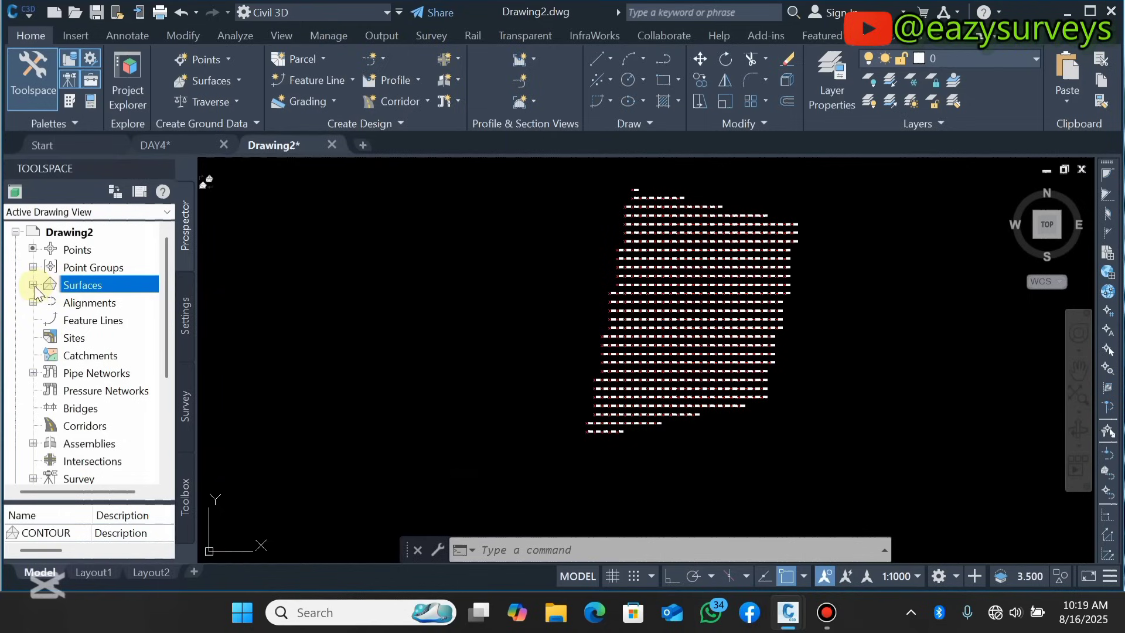
pyautogui.click(34, 285)
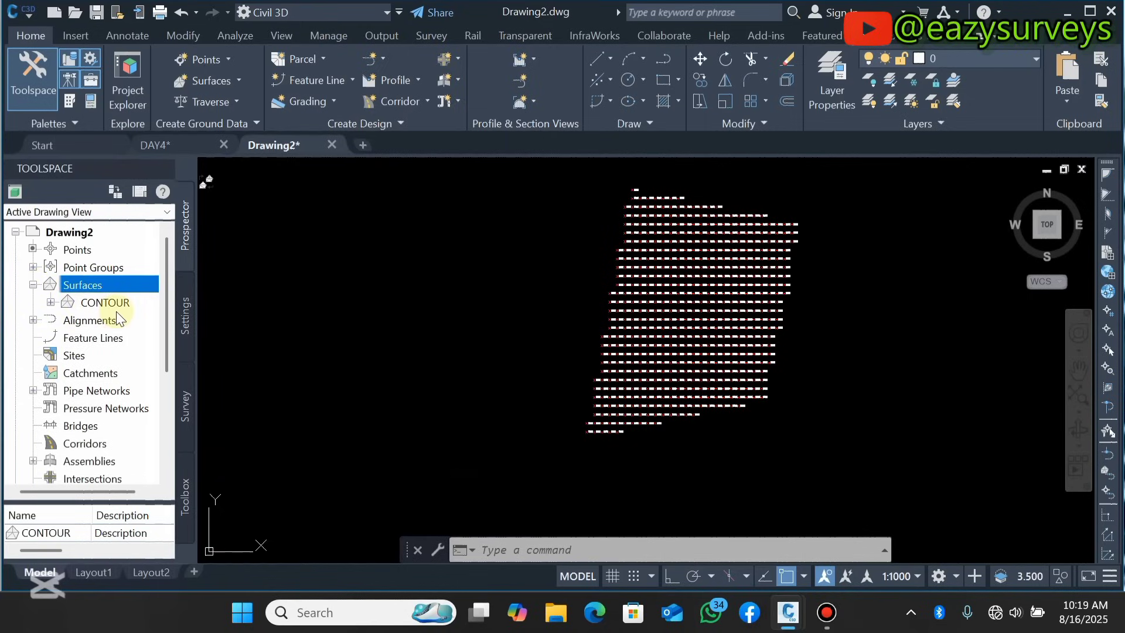
pyautogui.click(51, 302)
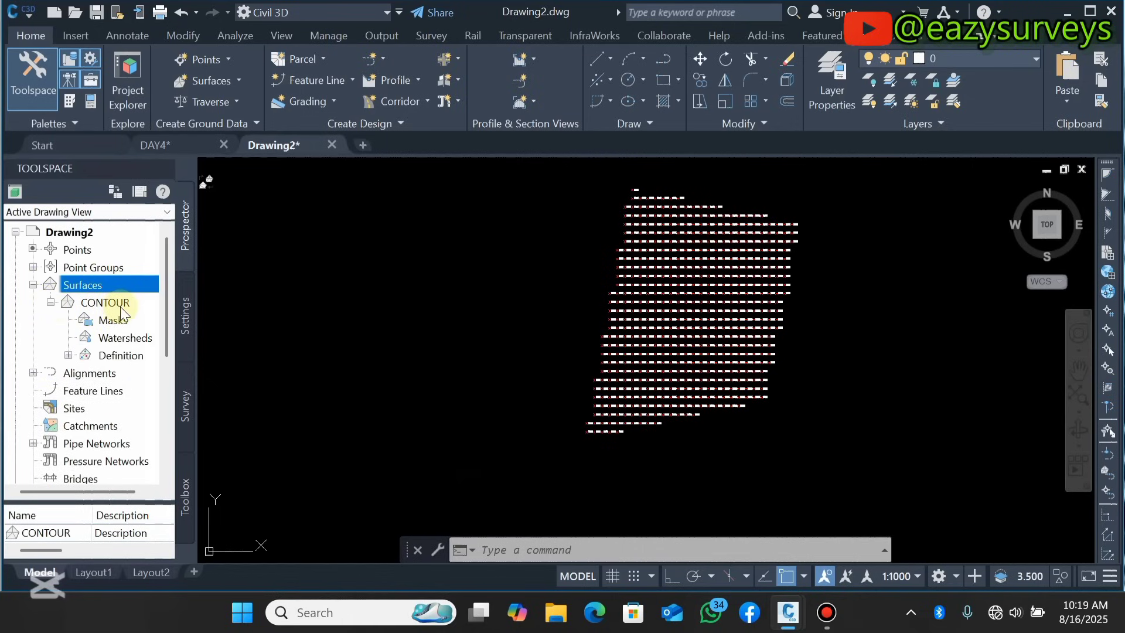
pyautogui.click(68, 355)
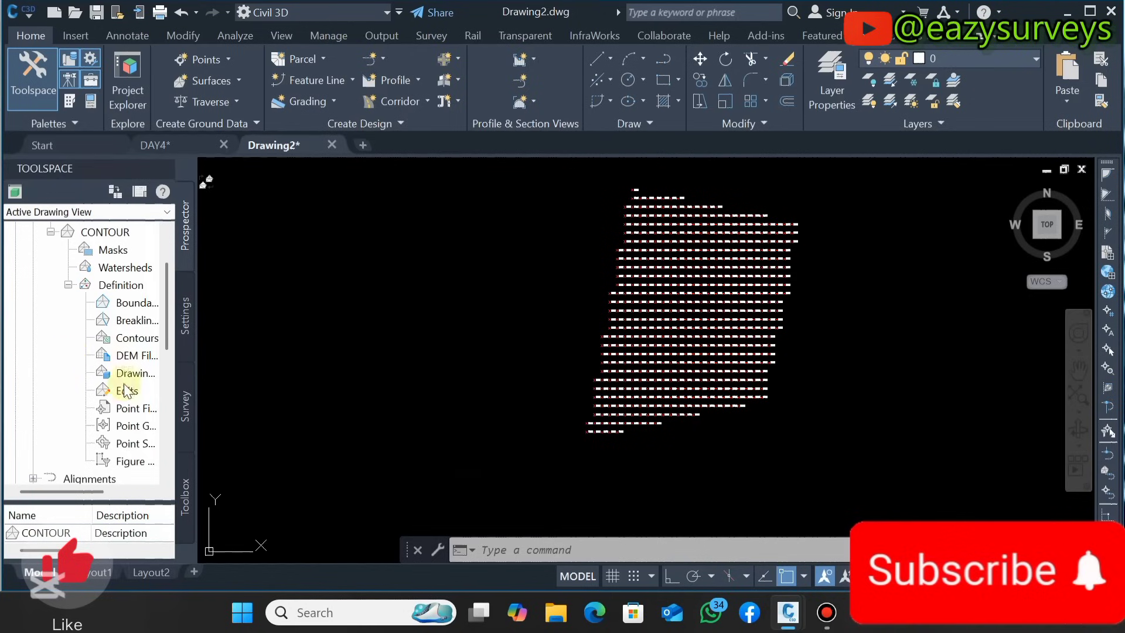
pyautogui.moveTo(93, 491); pyautogui.dragTo(126, 491)
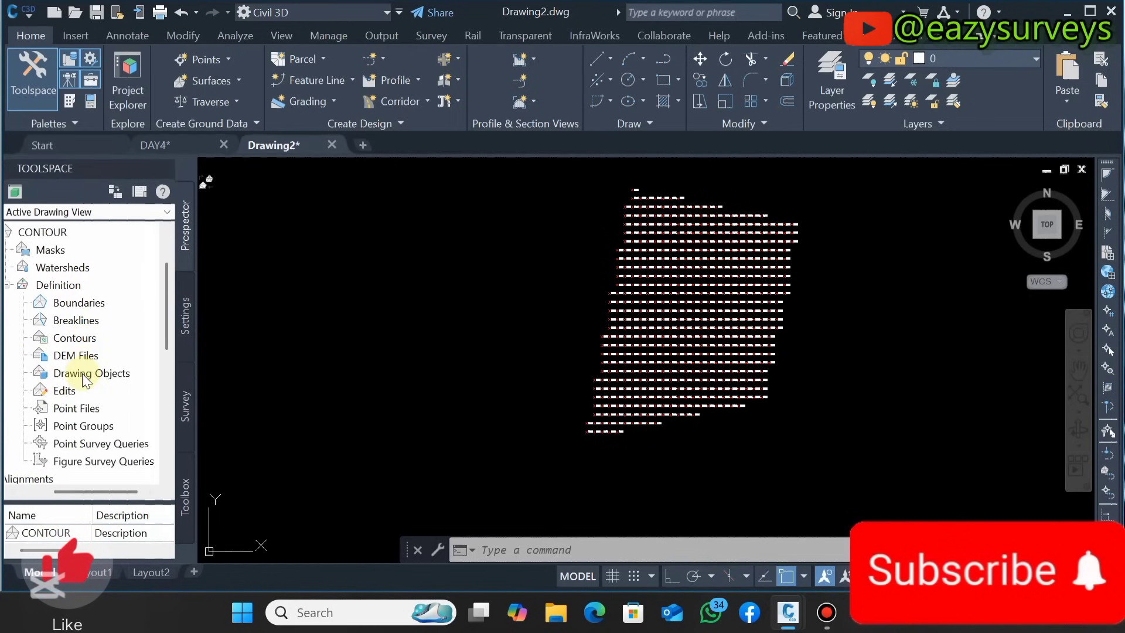
pyautogui.scroll(-1, 86, 380)
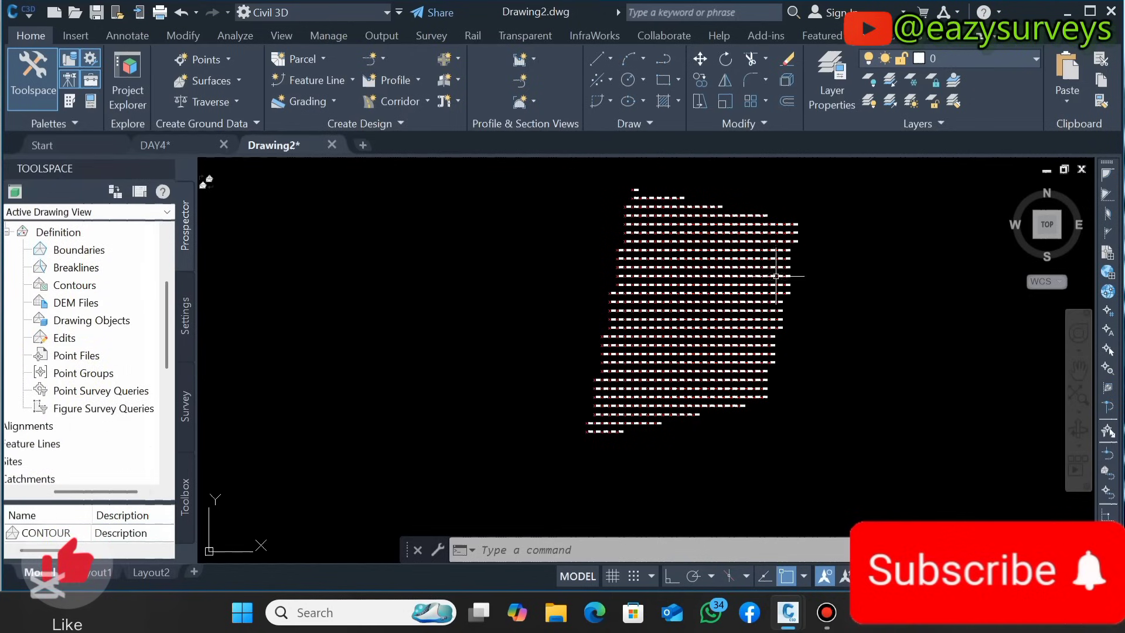
pyautogui.scroll(3, 776, 275)
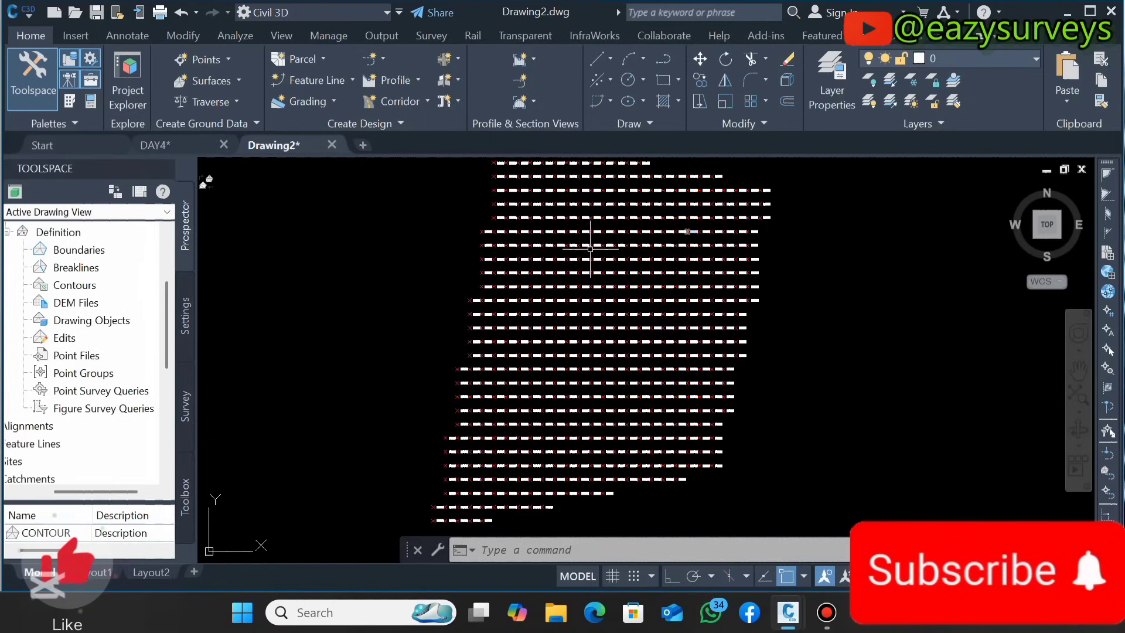
# Step: Add the TOPO DATA point group to the CONTOUR surface definition
pyautogui.click(68, 375)
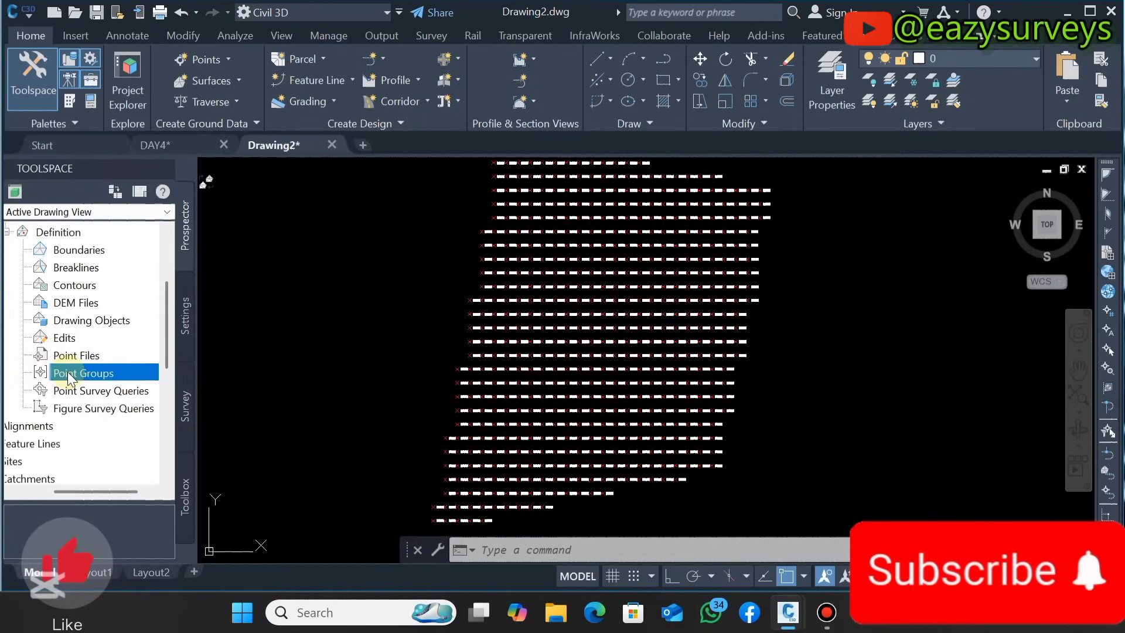
pyautogui.rightClick(69, 374)
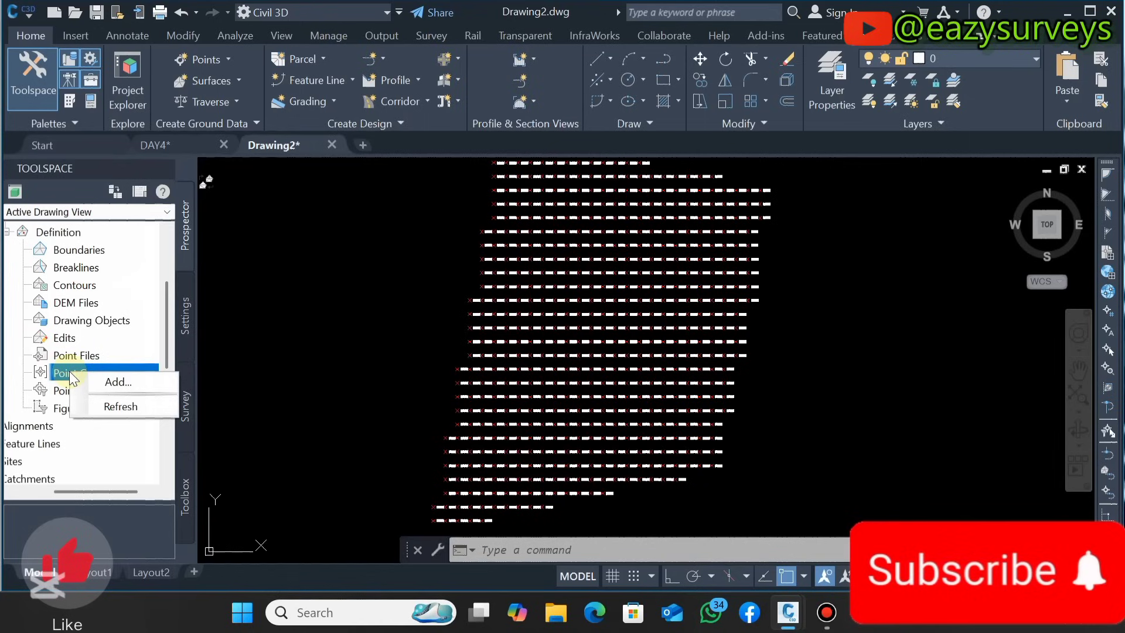
pyautogui.click(70, 305)
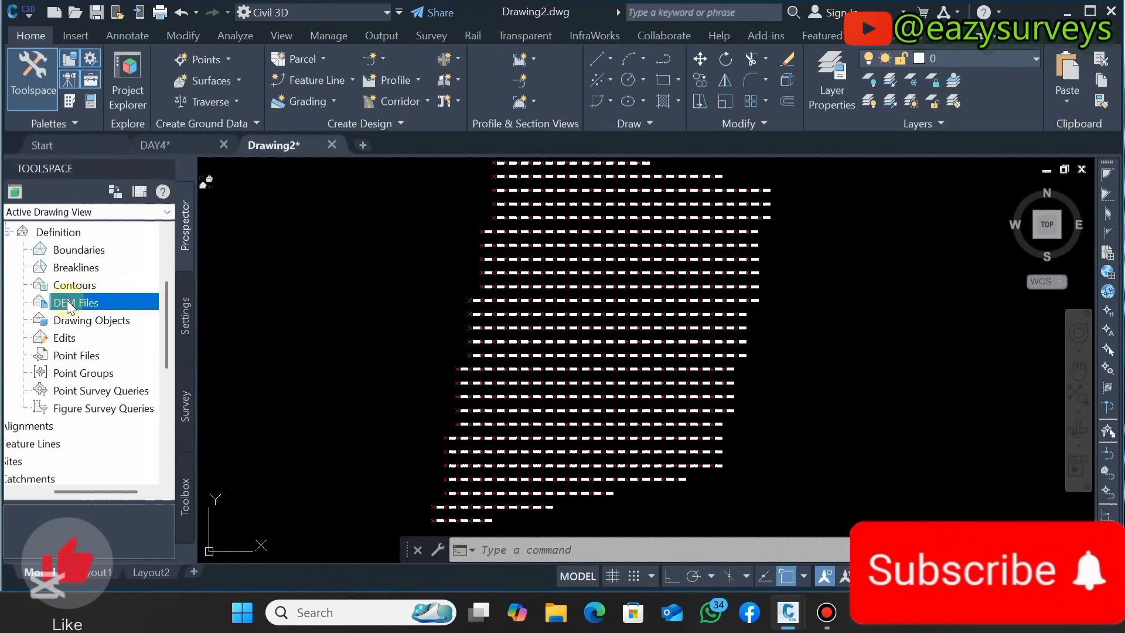
pyautogui.click(84, 374)
pyautogui.rightClick(83, 373)
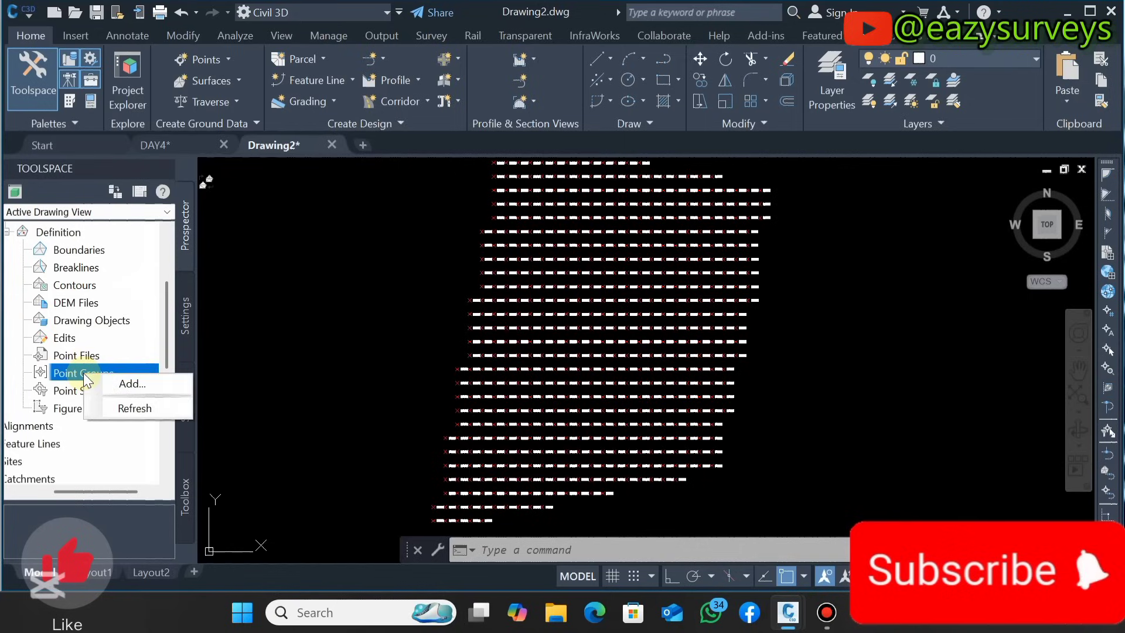
pyautogui.click(142, 382)
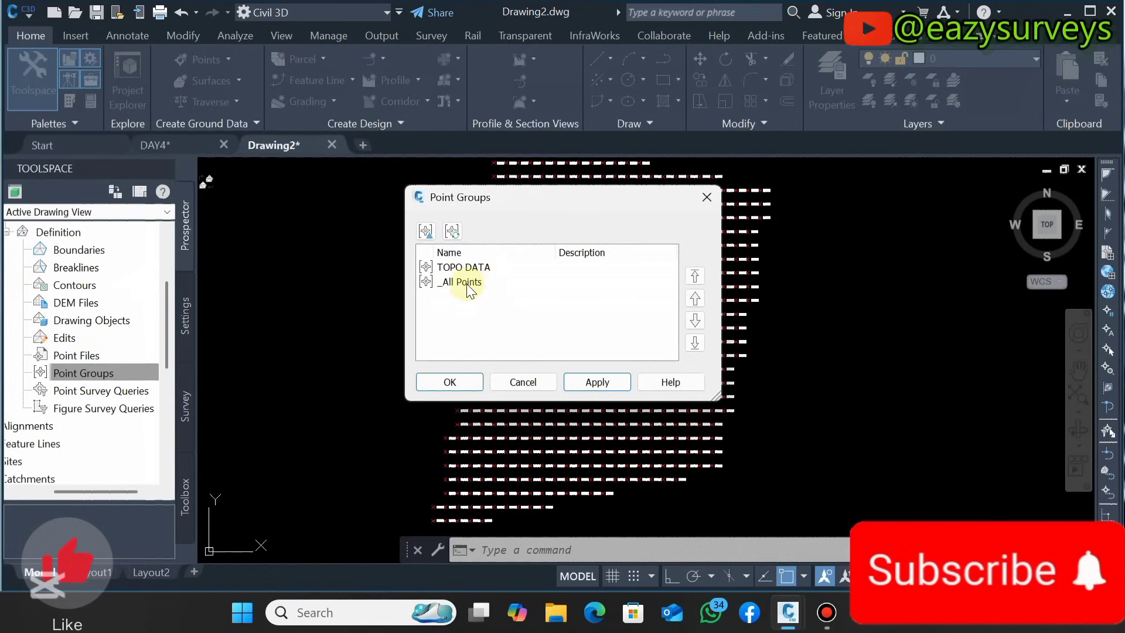
pyautogui.click(451, 267)
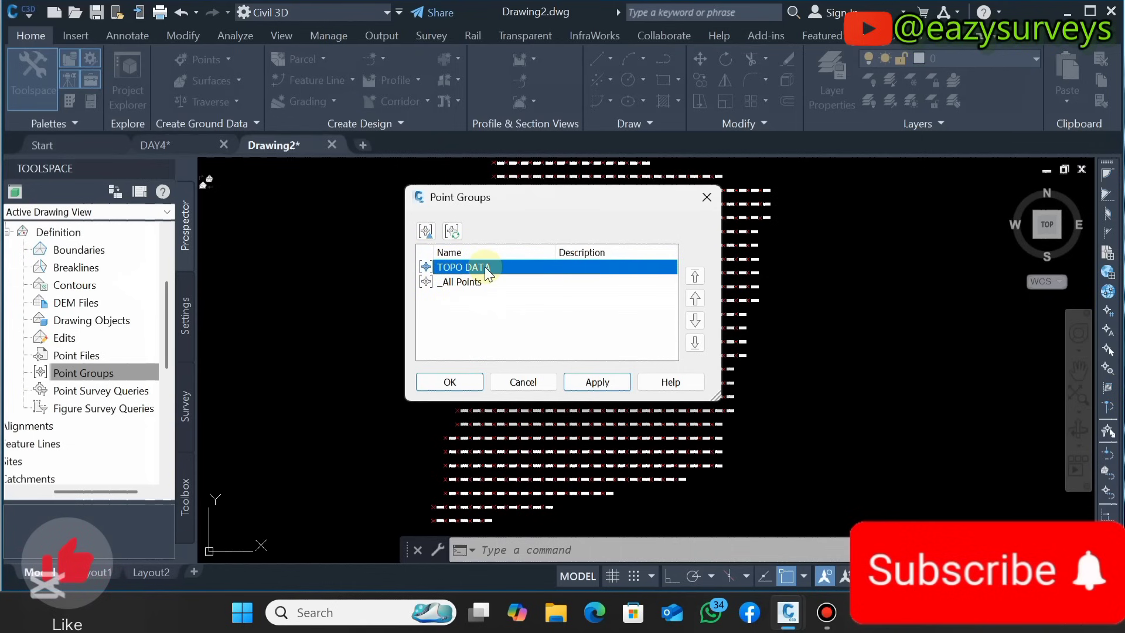
pyautogui.click(603, 382)
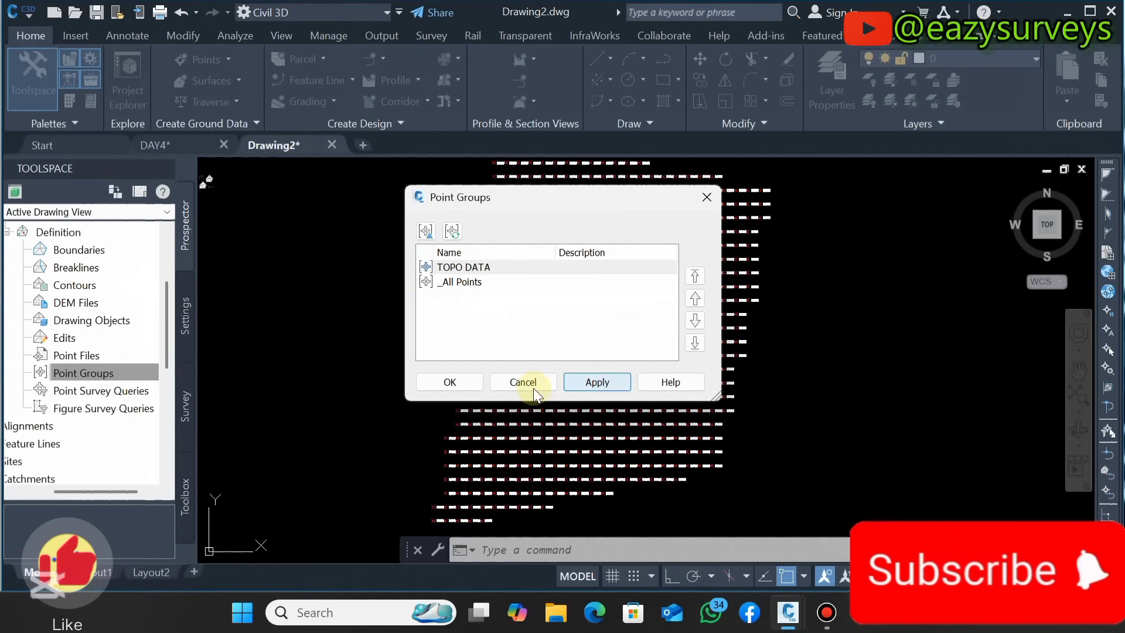
pyautogui.click(460, 384)
# Step: Examine the contours, triangles and point elevations across the CONTOUR surface, both close up and as a whole
pyautogui.scroll(2, 574, 336)
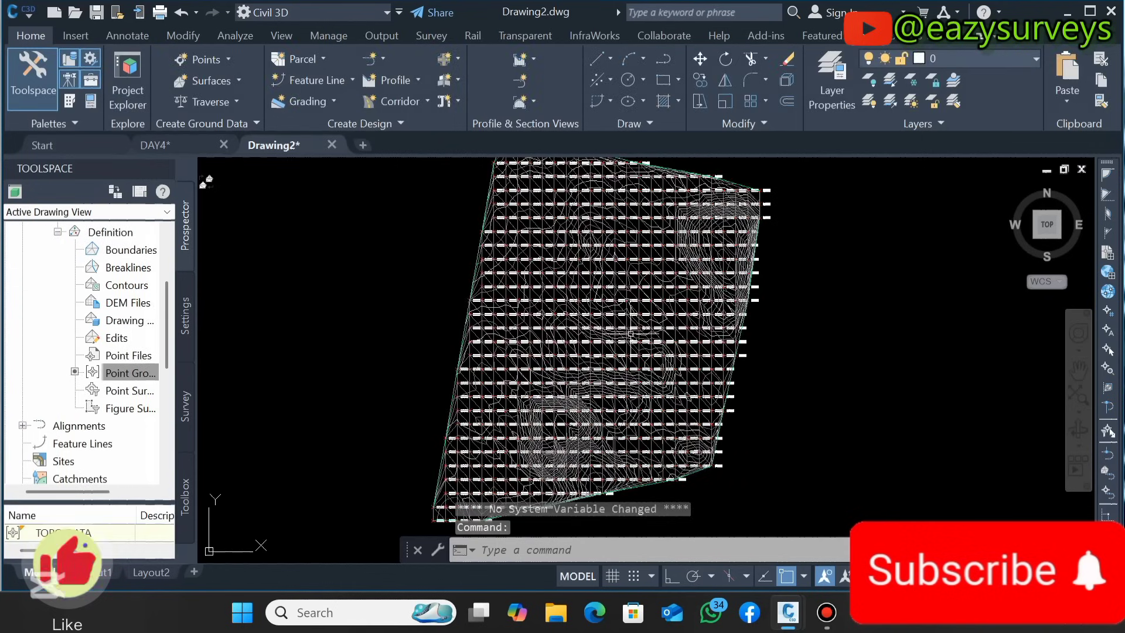
pyautogui.scroll(-3, 574, 336)
pyautogui.scroll(8, 631, 258)
pyautogui.scroll(2, 631, 258)
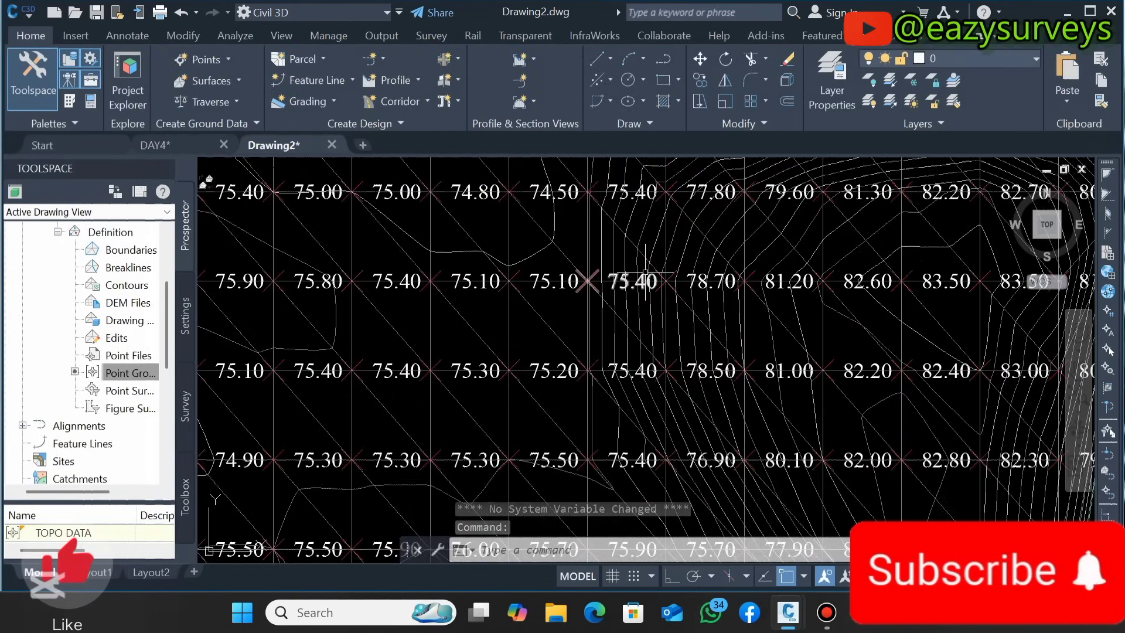
pyautogui.scroll(-10, 632, 275)
pyautogui.scroll(3, 638, 349)
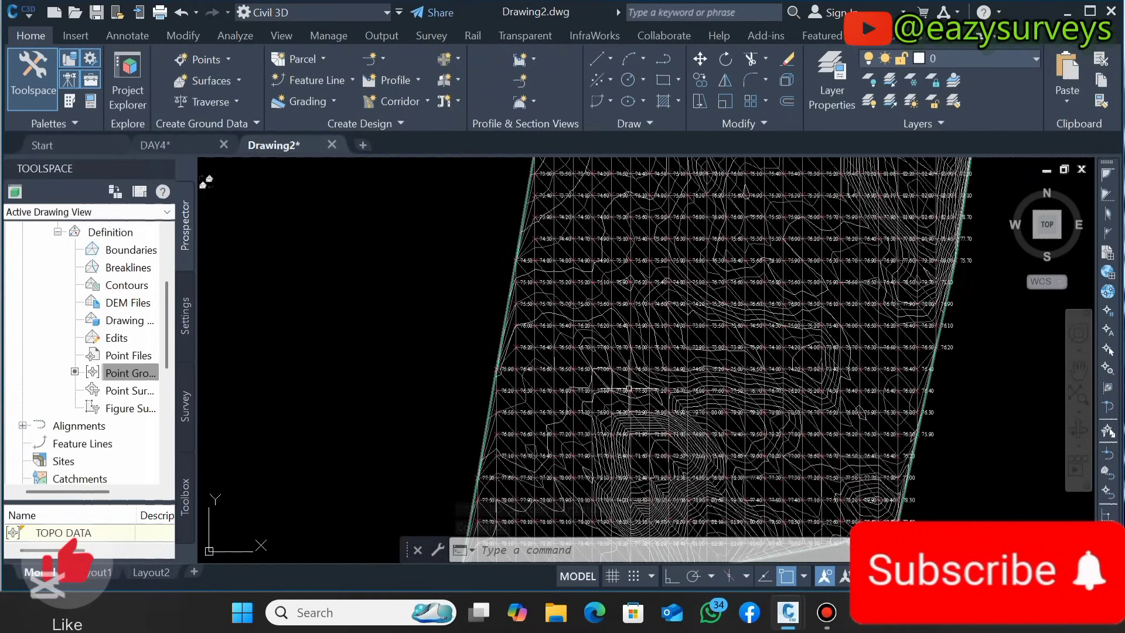
pyautogui.scroll(-4, 645, 328)
pyautogui.scroll(4, 668, 289)
pyautogui.scroll(2, 667, 288)
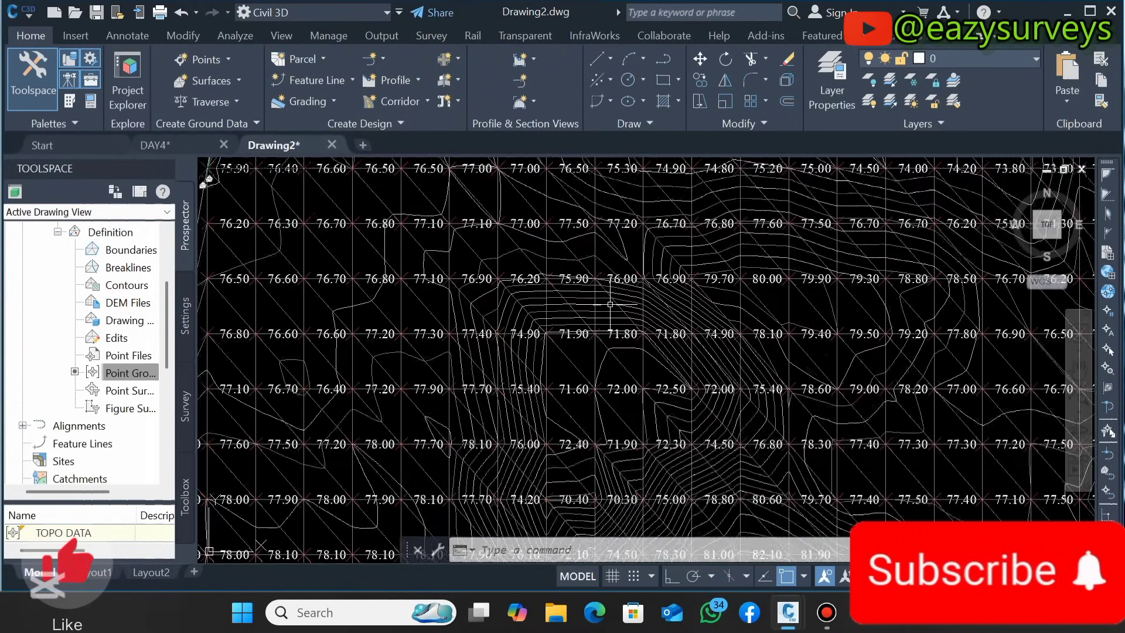
pyautogui.scroll(-6, 621, 304)
pyautogui.scroll(-2, 615, 253)
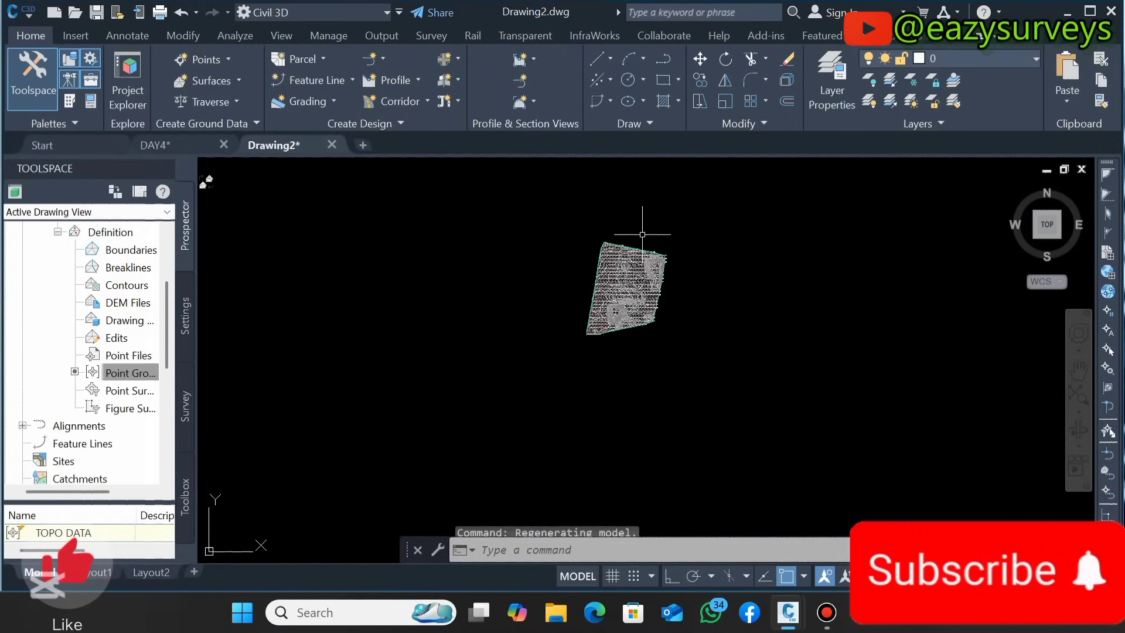
pyautogui.scroll(7, 614, 253)
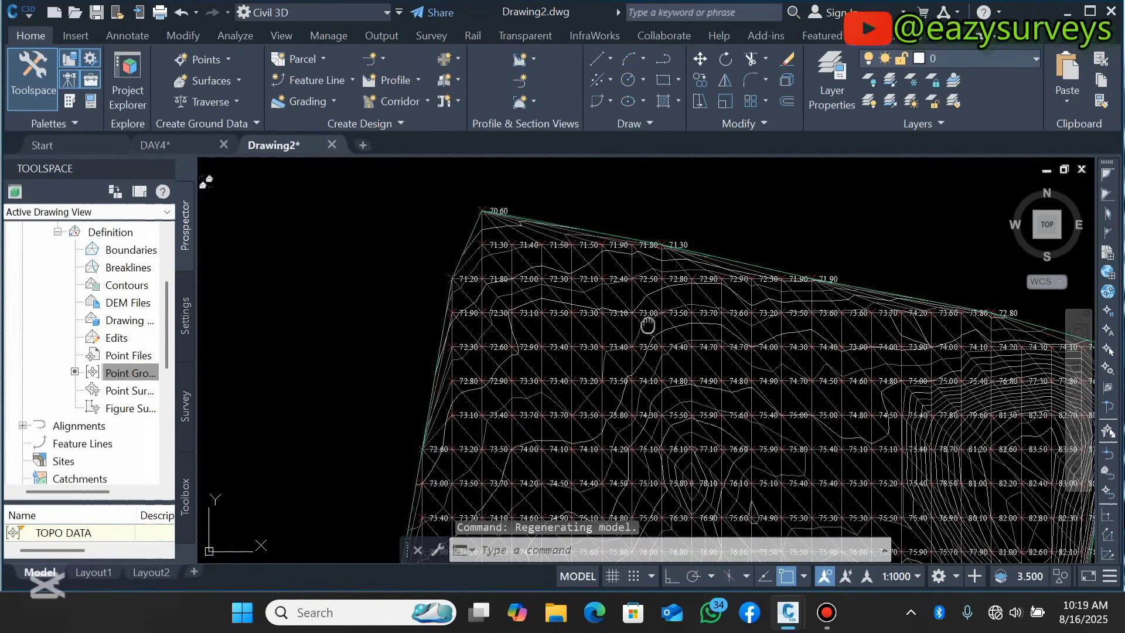
pyautogui.scroll(-4, 621, 257)
pyautogui.scroll(4, 641, 245)
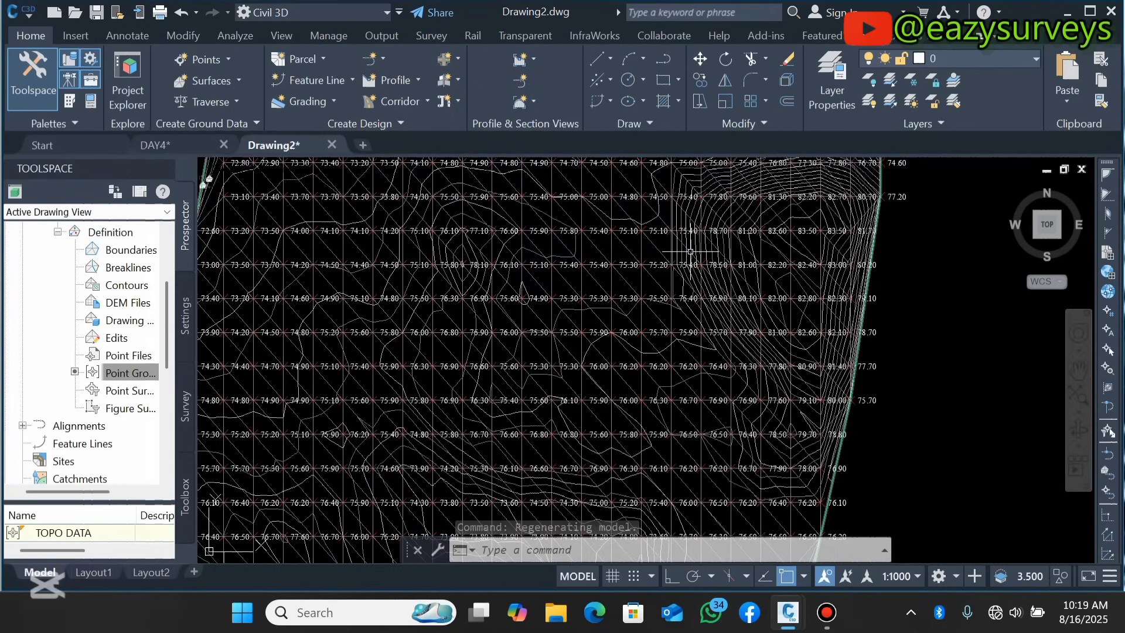
pyautogui.scroll(-4, 645, 246)
pyautogui.scroll(4, 700, 251)
pyautogui.scroll(-4, 701, 251)
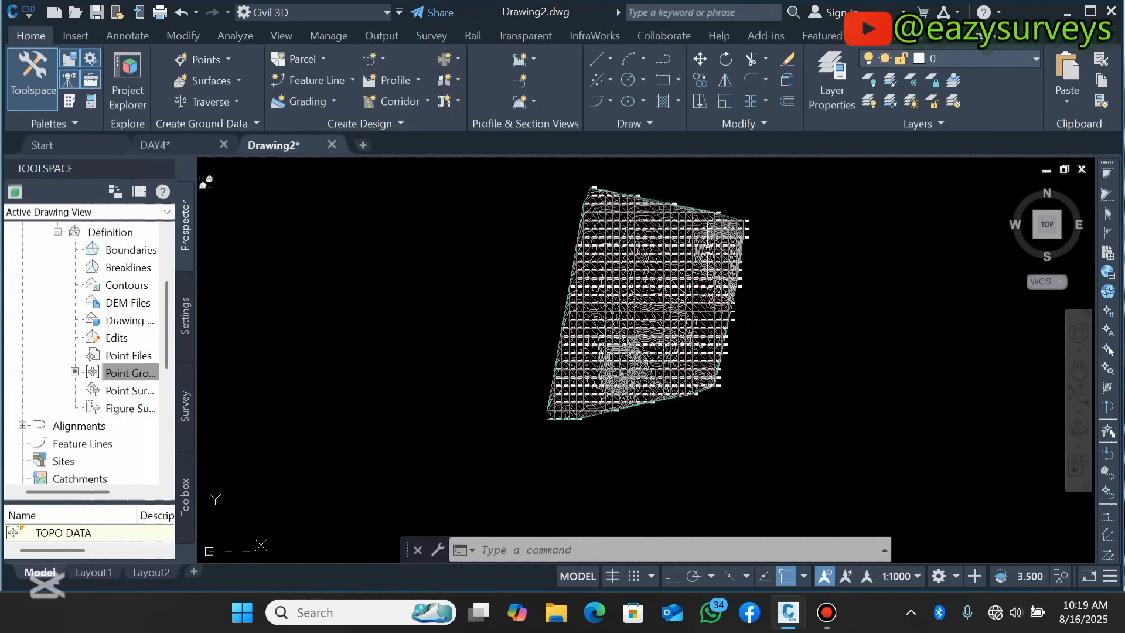
pyautogui.scroll(3, 662, 314)
pyautogui.scroll(2, 662, 314)
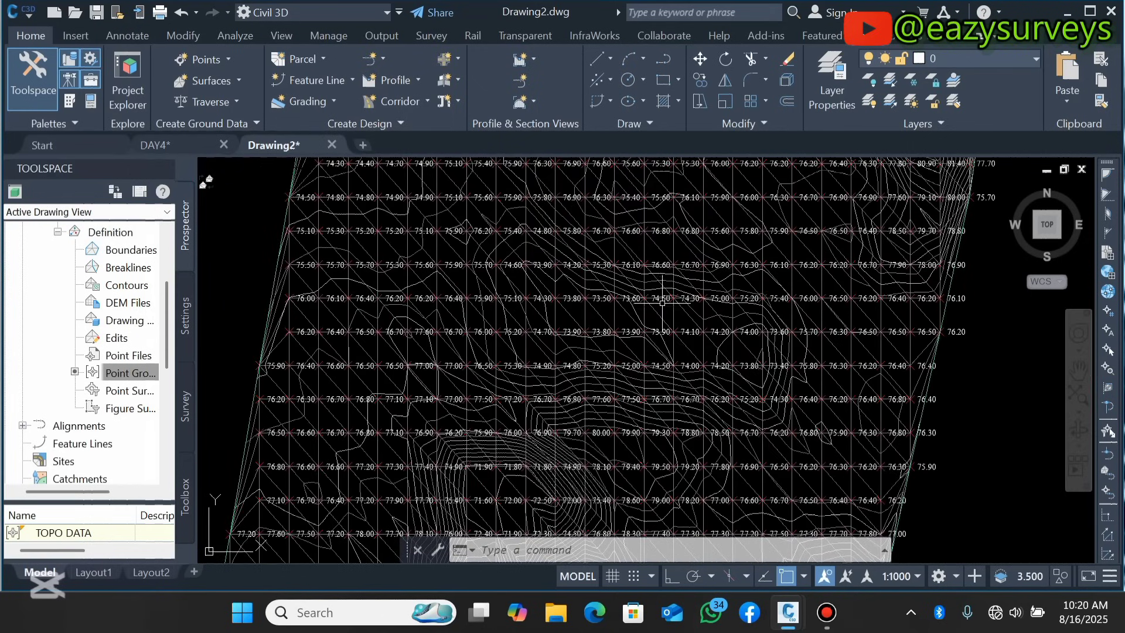
# Step: Inspect how the triangle mesh overlaps the contour lines over the whole CONTOUR surface and in its denser areas
pyautogui.scroll(-5, 692, 202)
pyautogui.scroll(2, 692, 202)
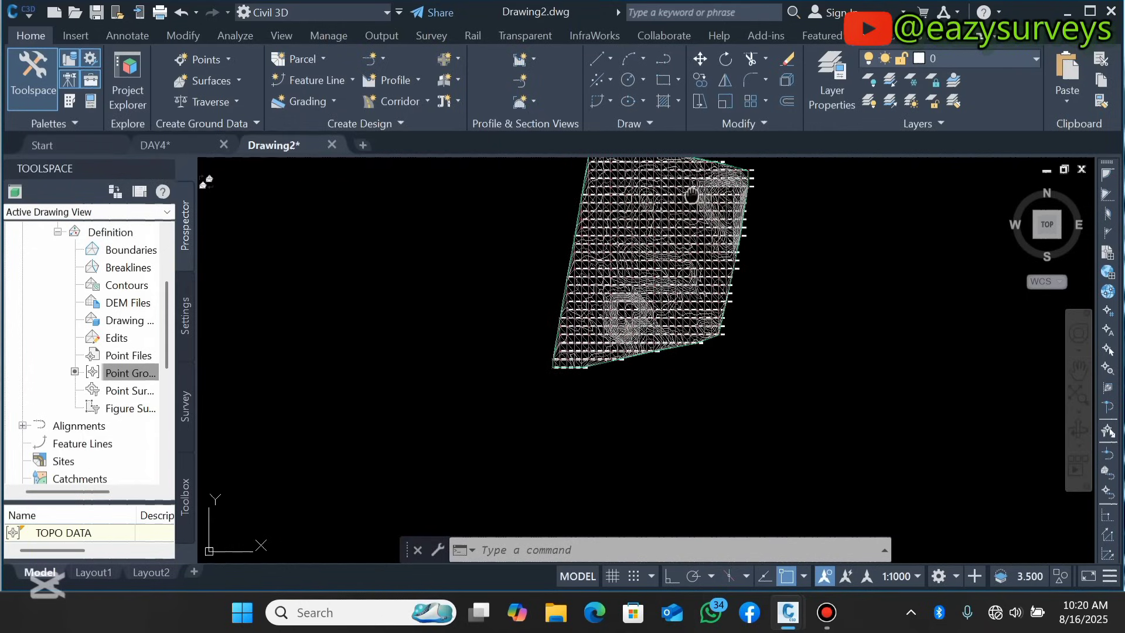
pyautogui.scroll(3, 678, 265)
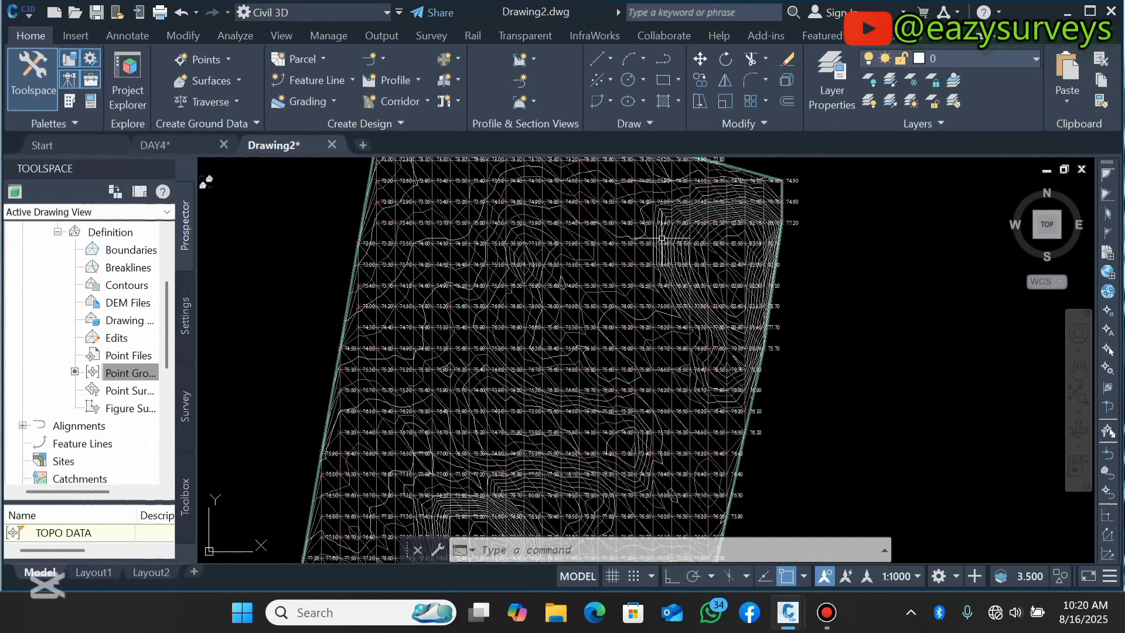
pyautogui.scroll(2, 678, 265)
pyautogui.scroll(-1, 640, 246)
pyautogui.scroll(-1, 640, 246)
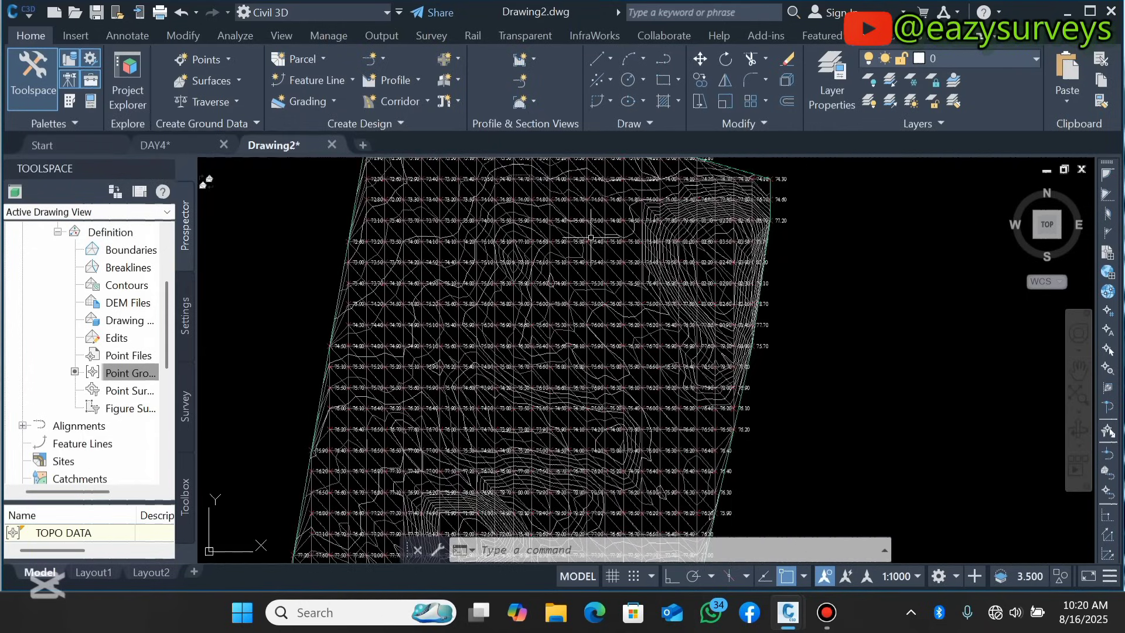
pyautogui.scroll(1, 604, 261)
pyautogui.scroll(2, 603, 261)
pyautogui.scroll(-4, 566, 351)
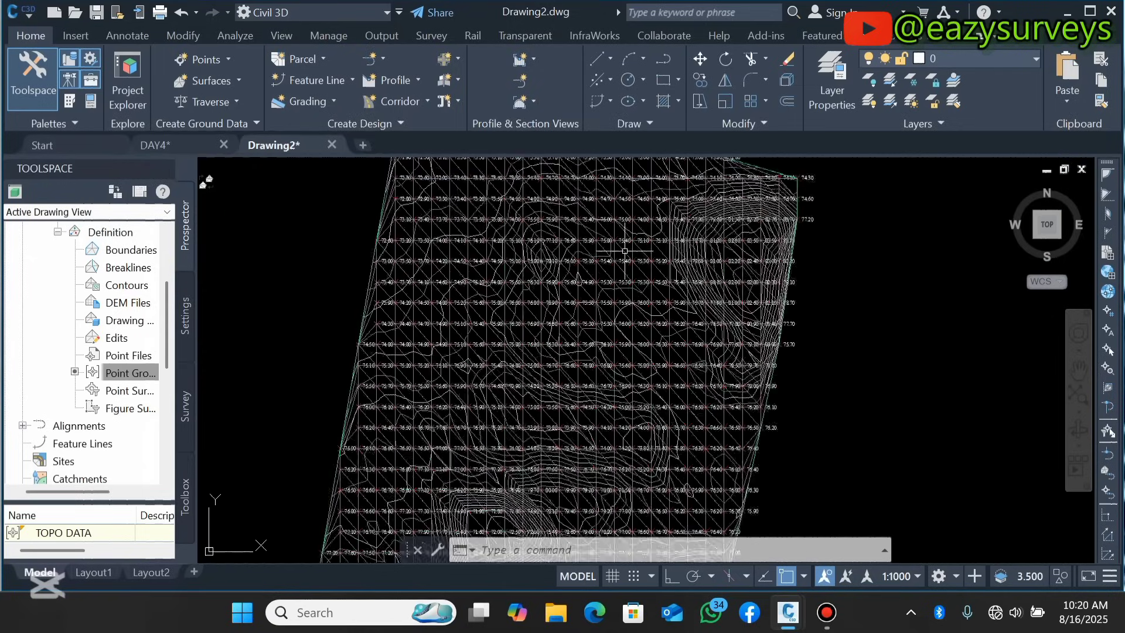
pyautogui.scroll(3, 566, 352)
pyautogui.scroll(-3, 566, 352)
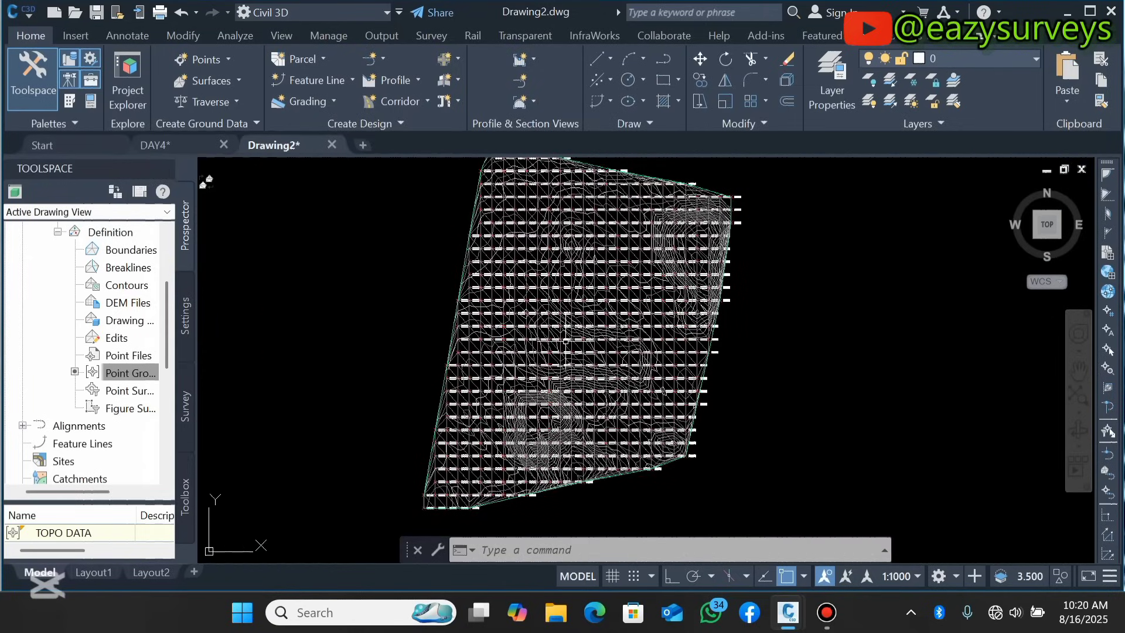
pyautogui.scroll(3, 472, 354)
pyautogui.scroll(-3, 472, 354)
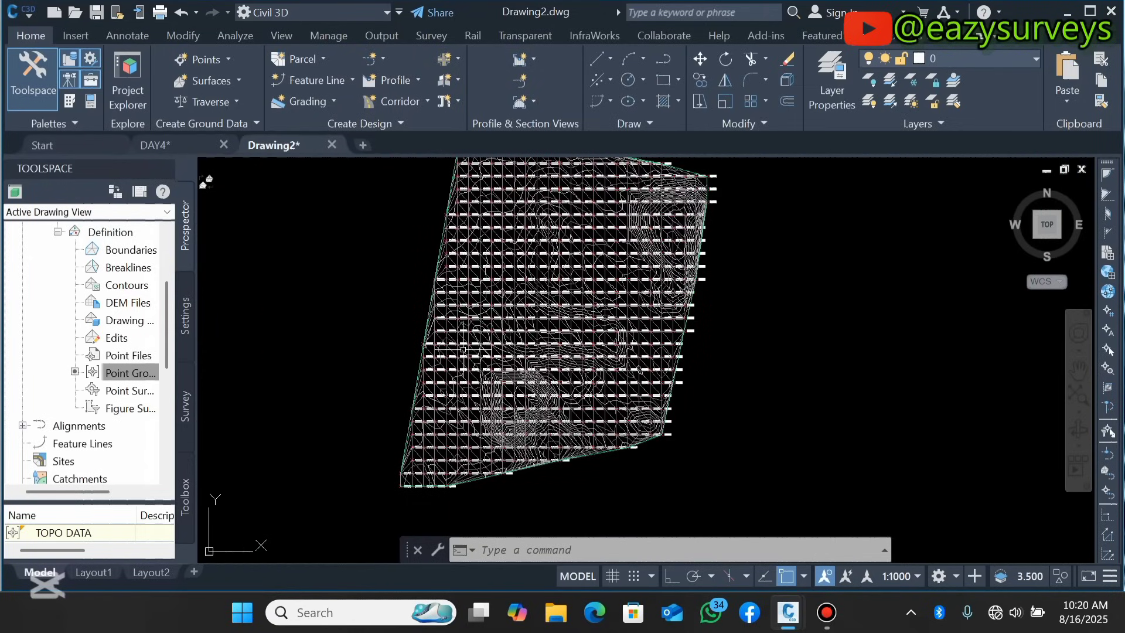
pyautogui.scroll(3, 587, 238)
pyautogui.scroll(-3, 587, 237)
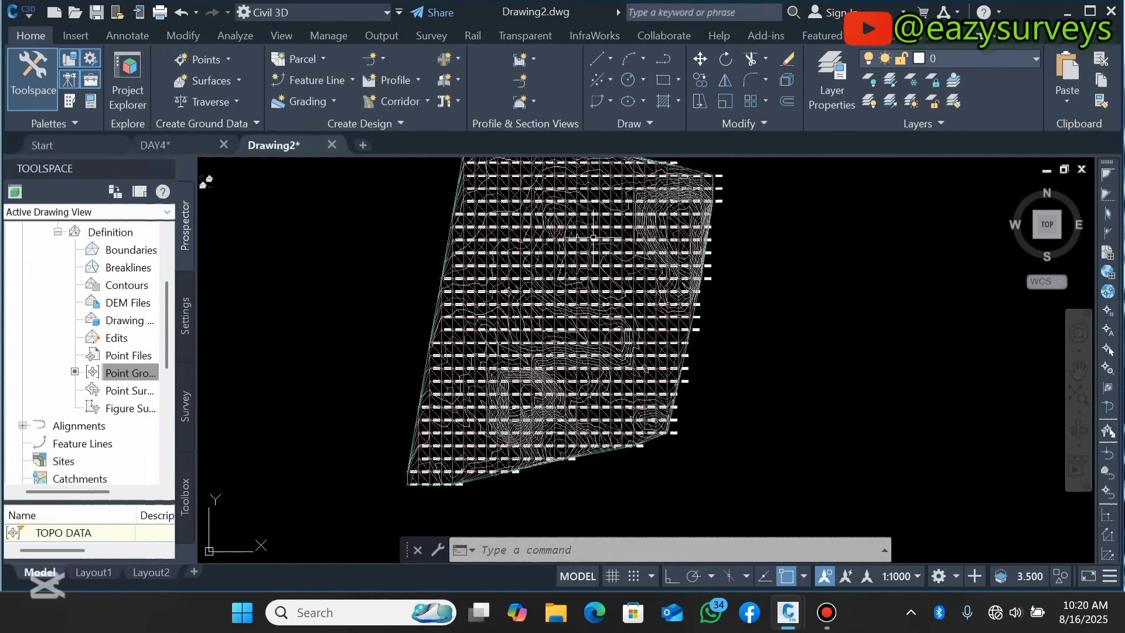
# Step: Open the Contours and Triangles style for editing from the CONTOUR surface's properties
pyautogui.scroll(2, 589, 242)
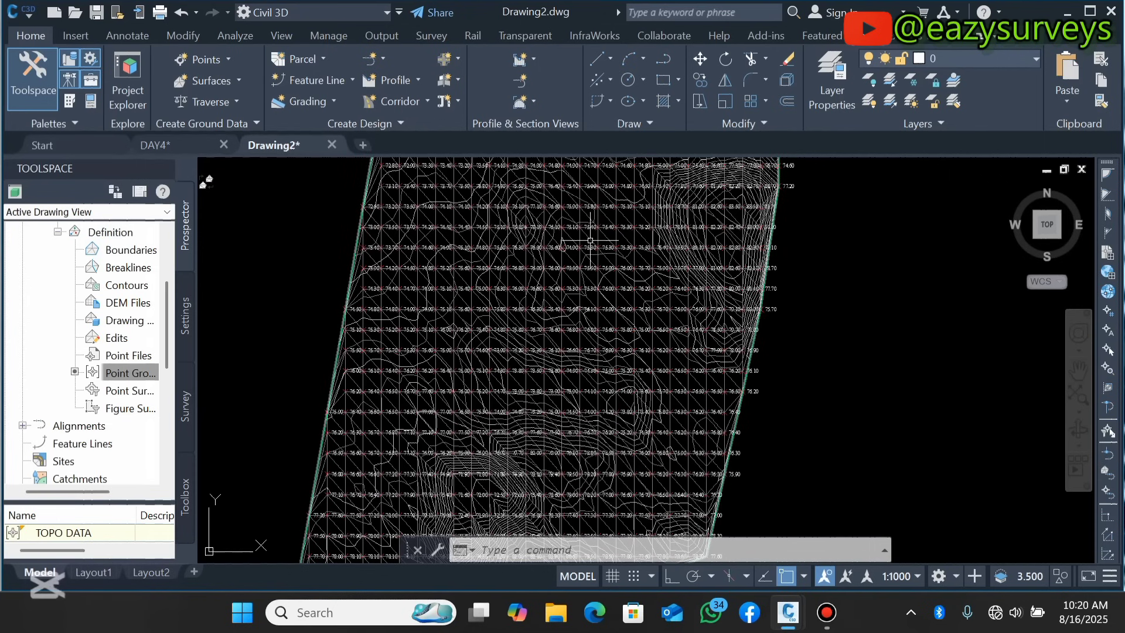
pyautogui.click(590, 241)
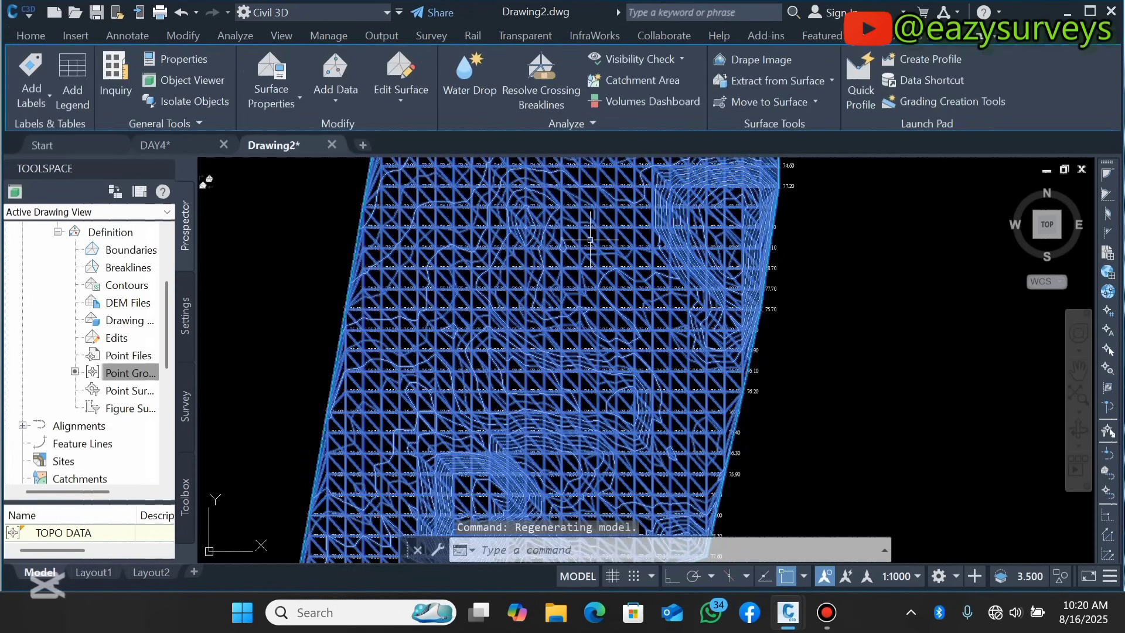
pyautogui.click(292, 103)
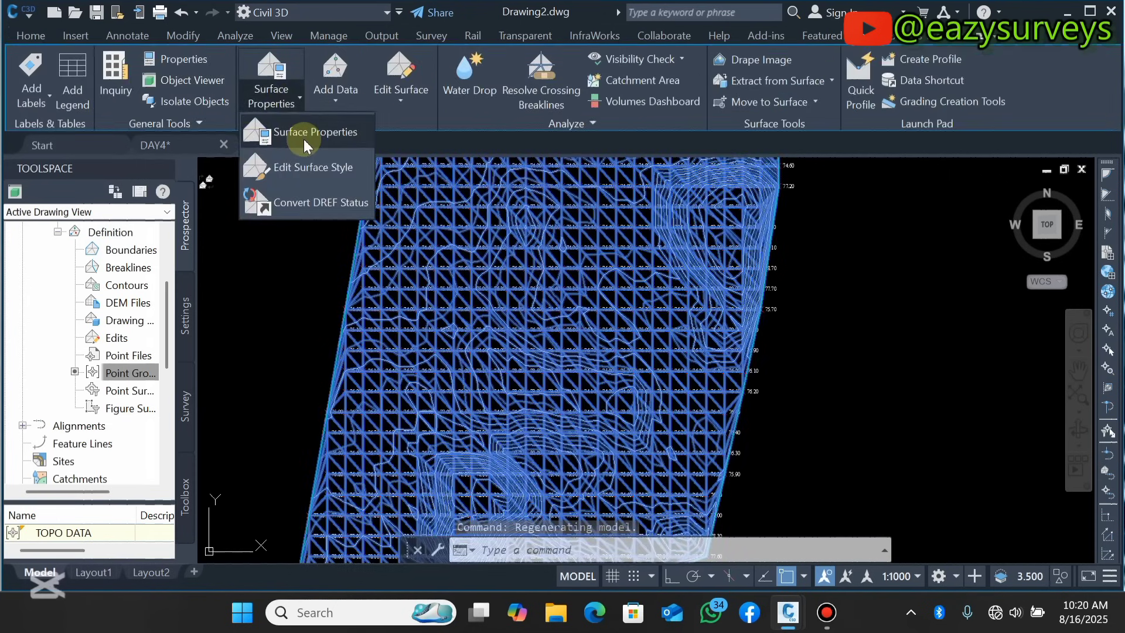
pyautogui.click(326, 147)
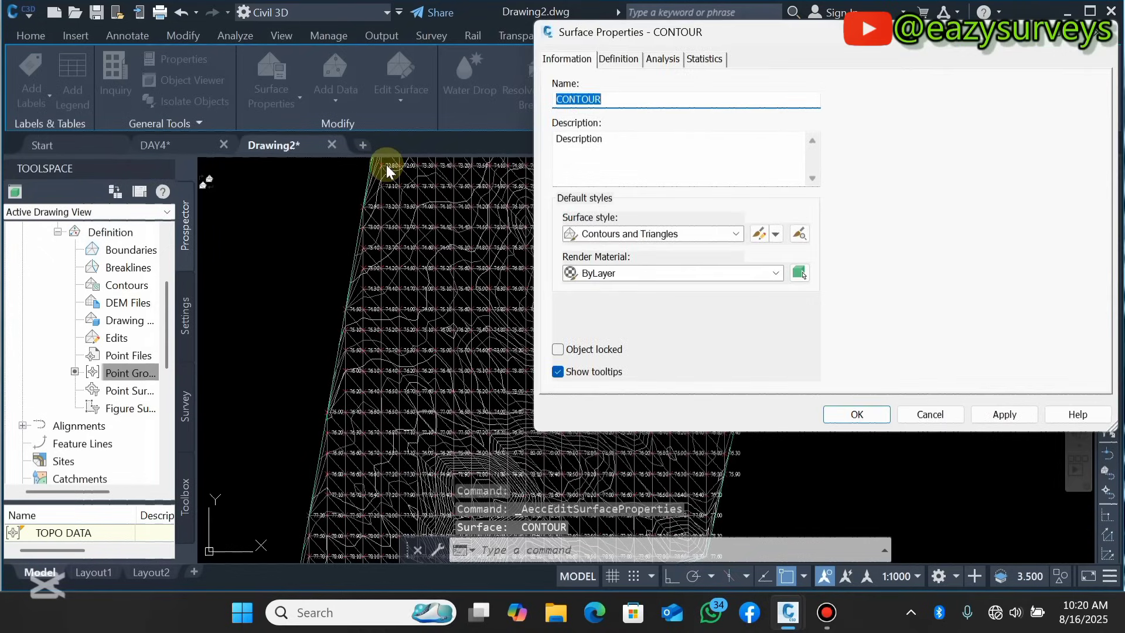
pyautogui.click(758, 235)
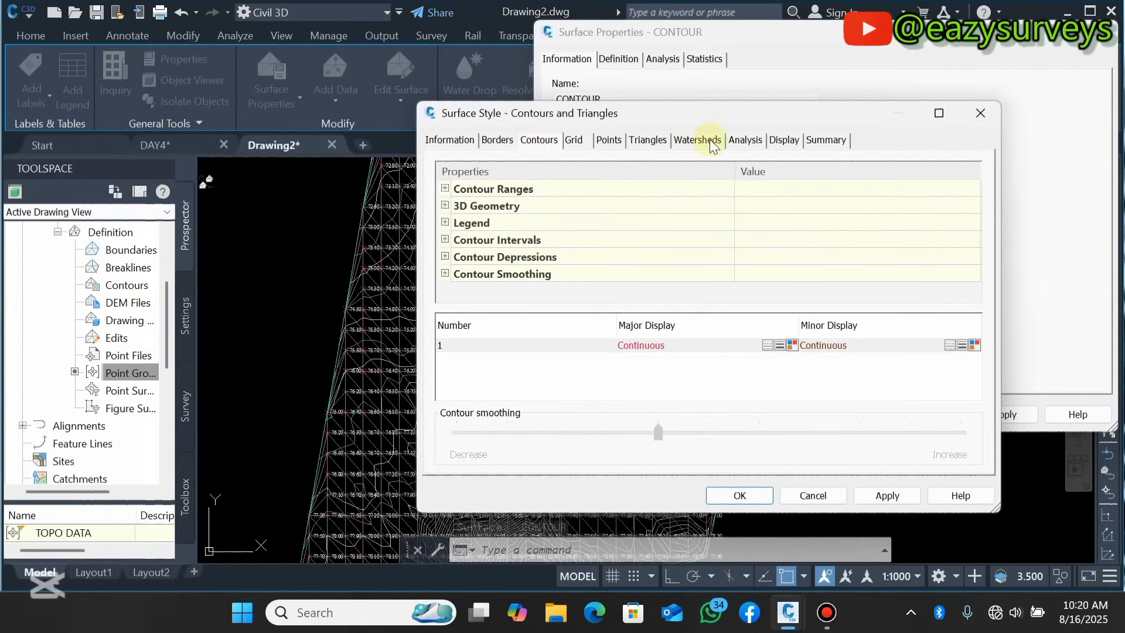
# Step: Turn off the visibility of the Triangles component in the style's plan display and apply the change
pyautogui.click(782, 140)
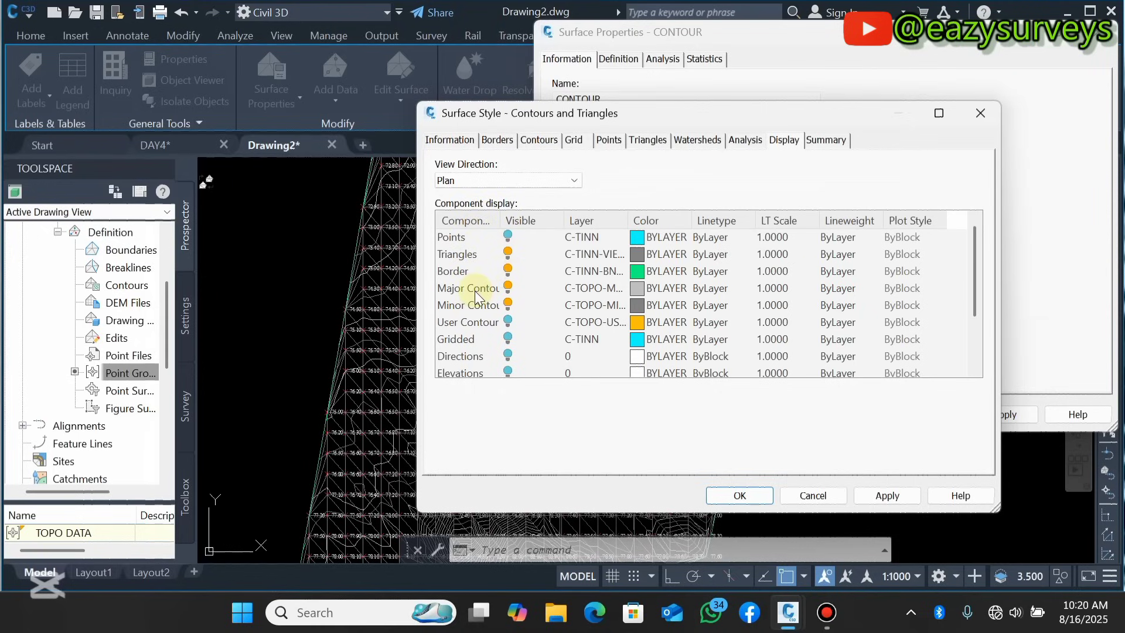
pyautogui.click(508, 253)
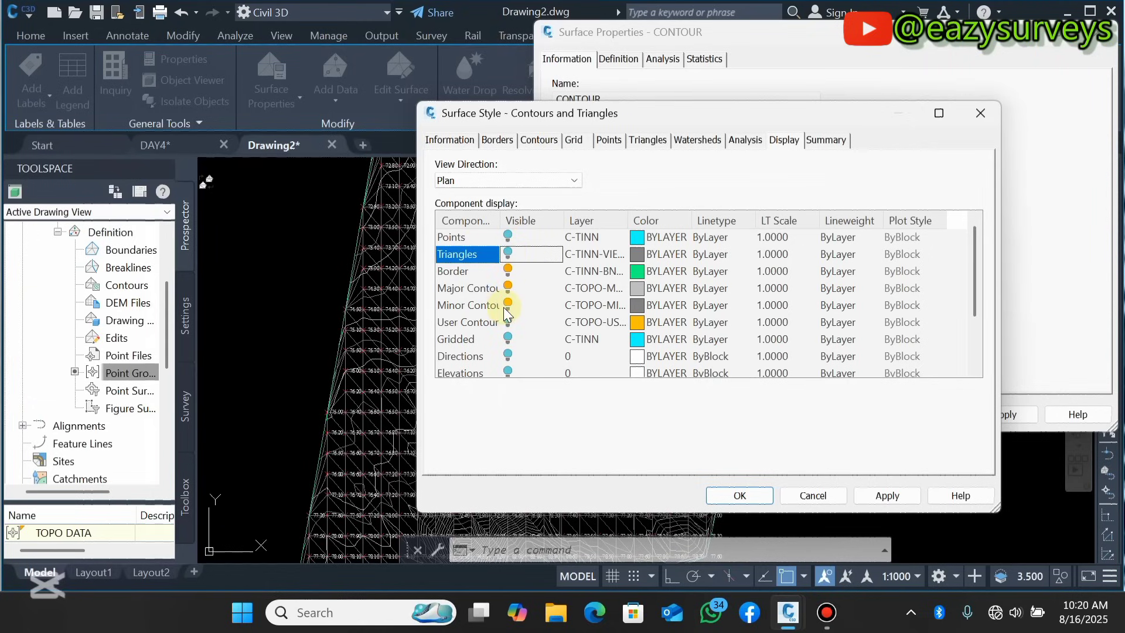
pyautogui.scroll(-2, 504, 307)
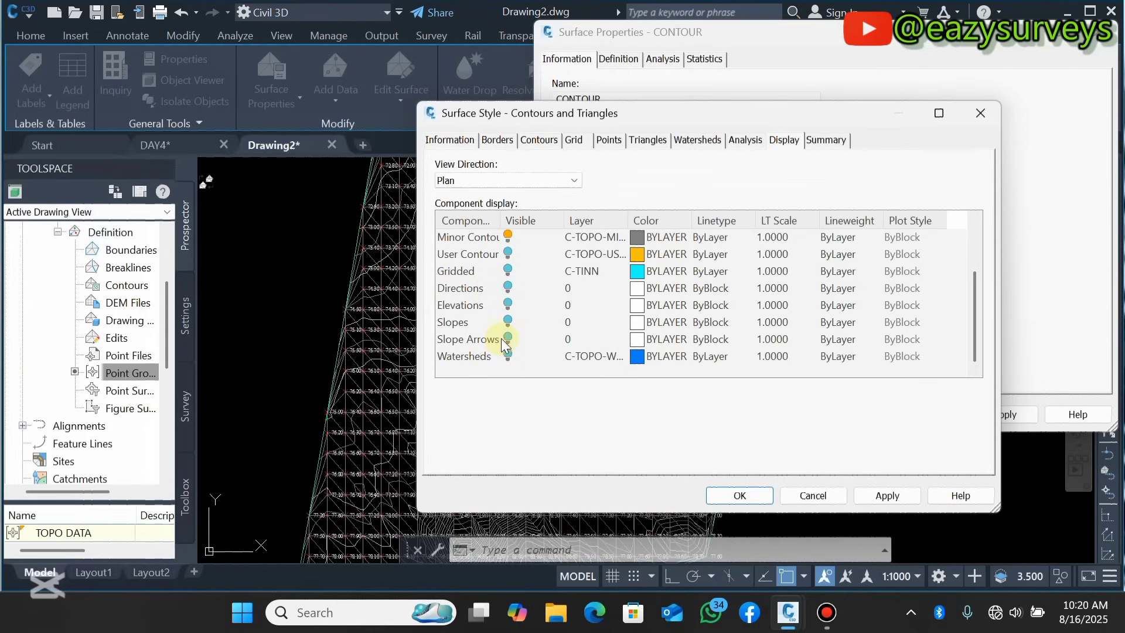
pyautogui.scroll(1, 512, 289)
pyautogui.scroll(-1, 510, 305)
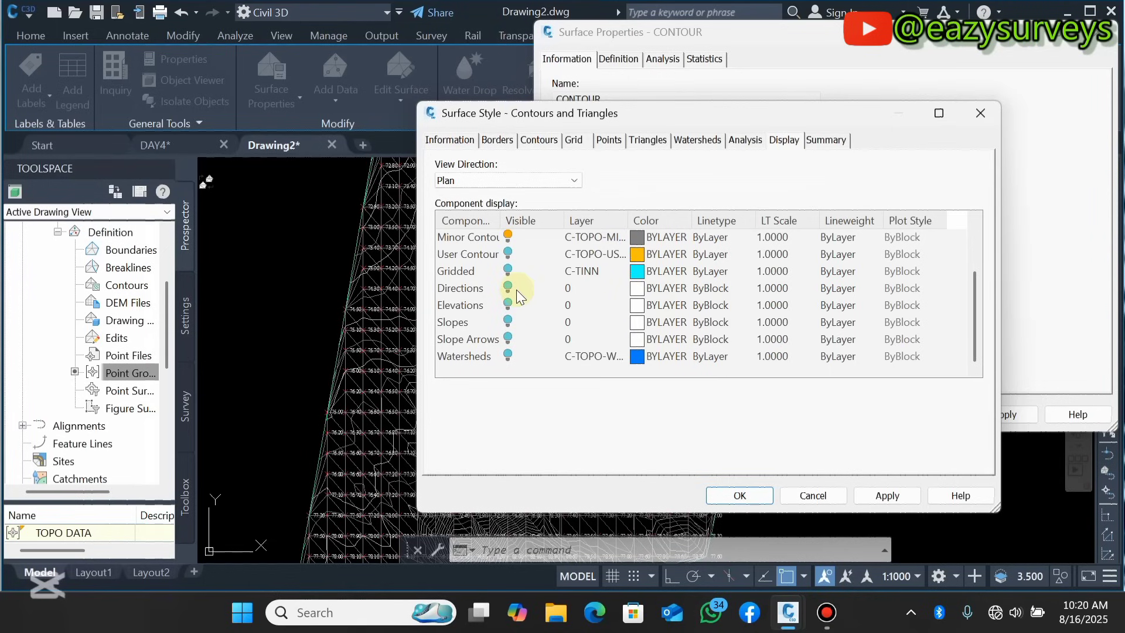
pyautogui.scroll(2, 518, 282)
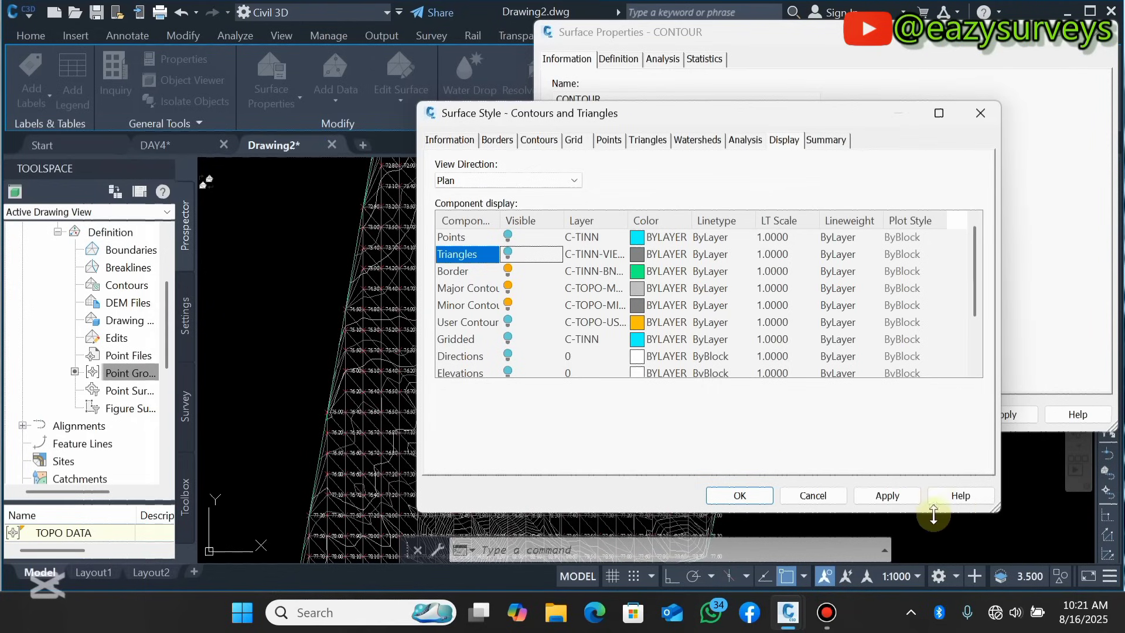
pyautogui.click(896, 498)
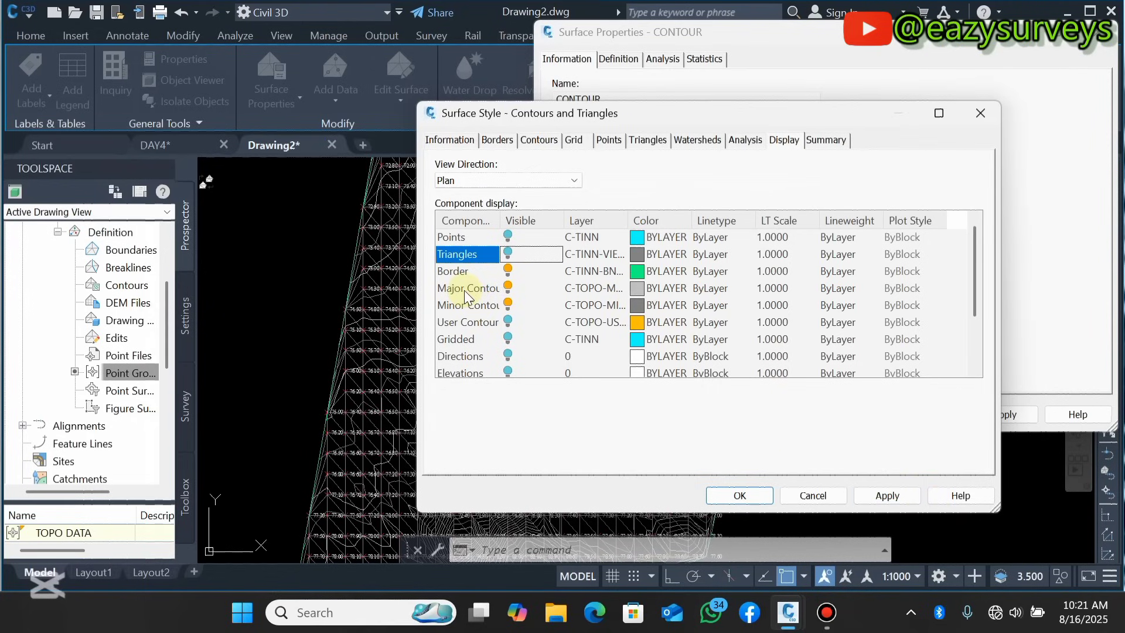
# Step: Set the display colour of the major contours to index 40 and the minor contours to index 41
pyautogui.click(635, 289)
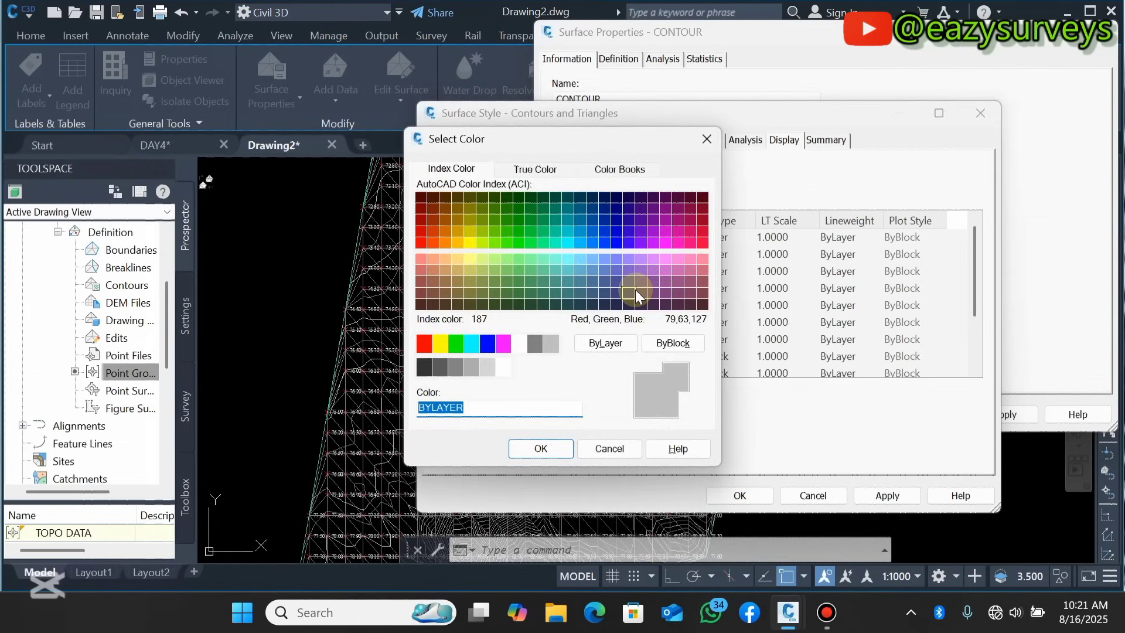
pyautogui.click(457, 242)
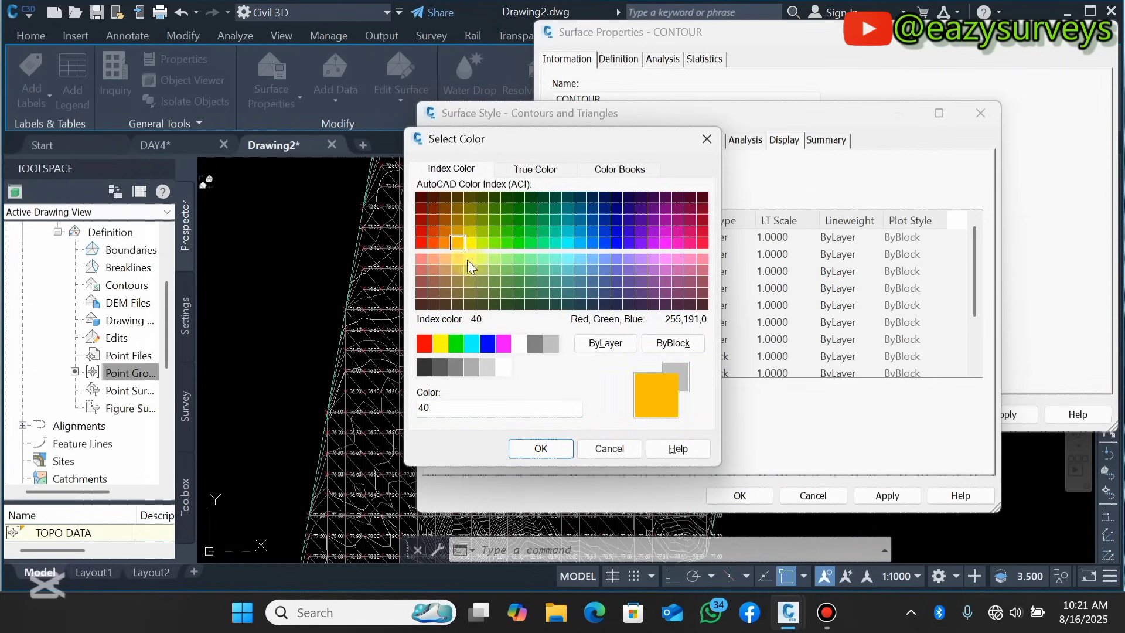
pyautogui.click(541, 448)
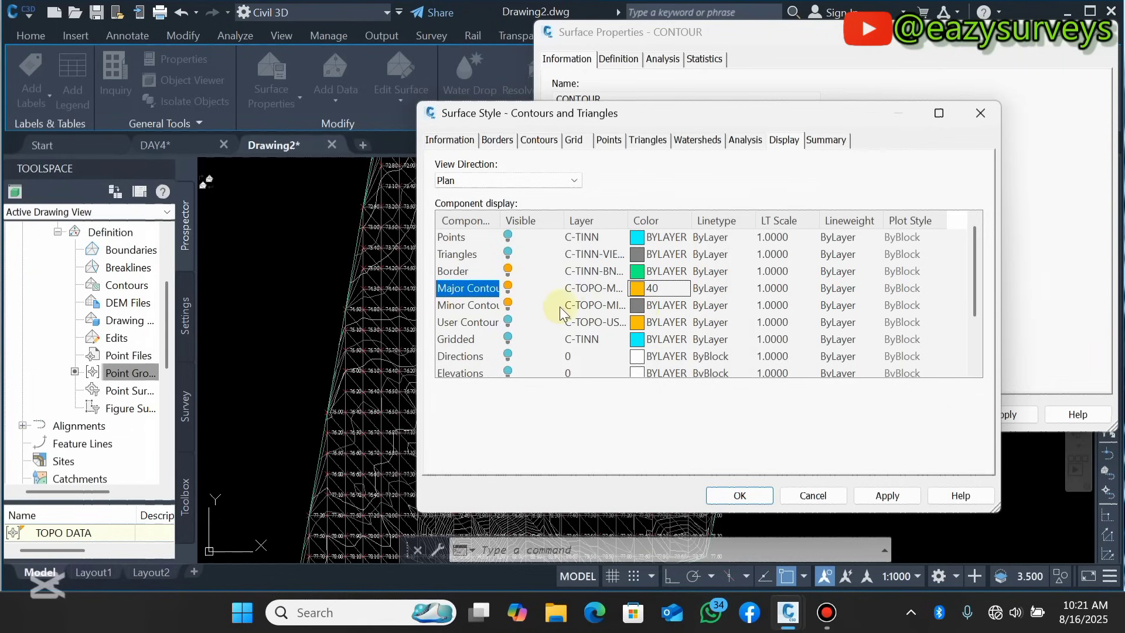
pyautogui.click(639, 305)
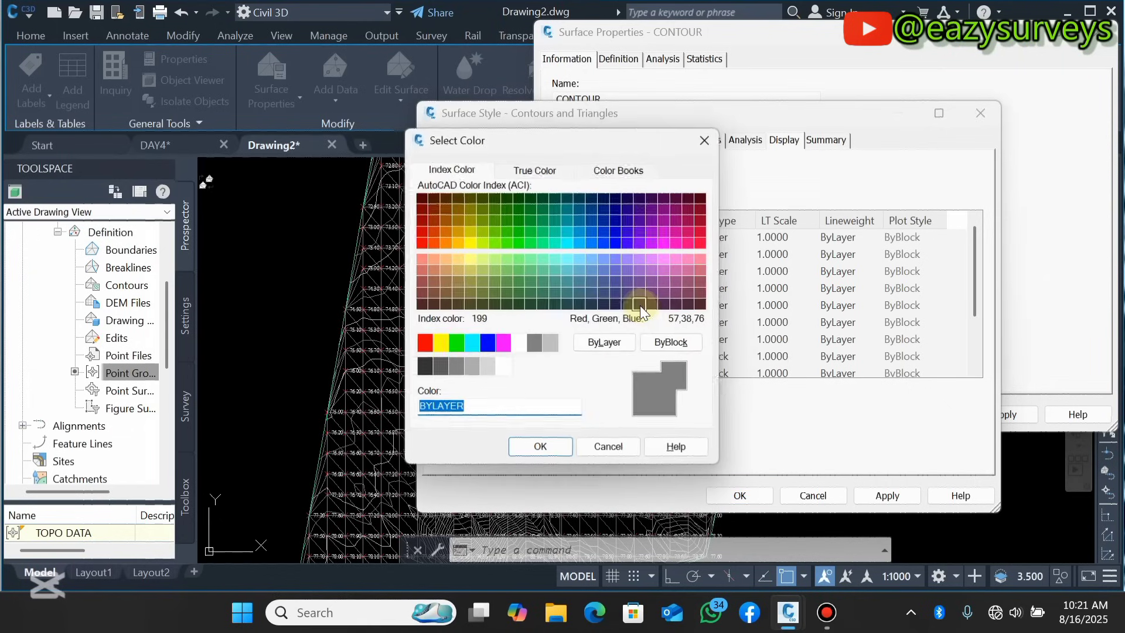
pyautogui.click(456, 259)
pyautogui.click(456, 259)
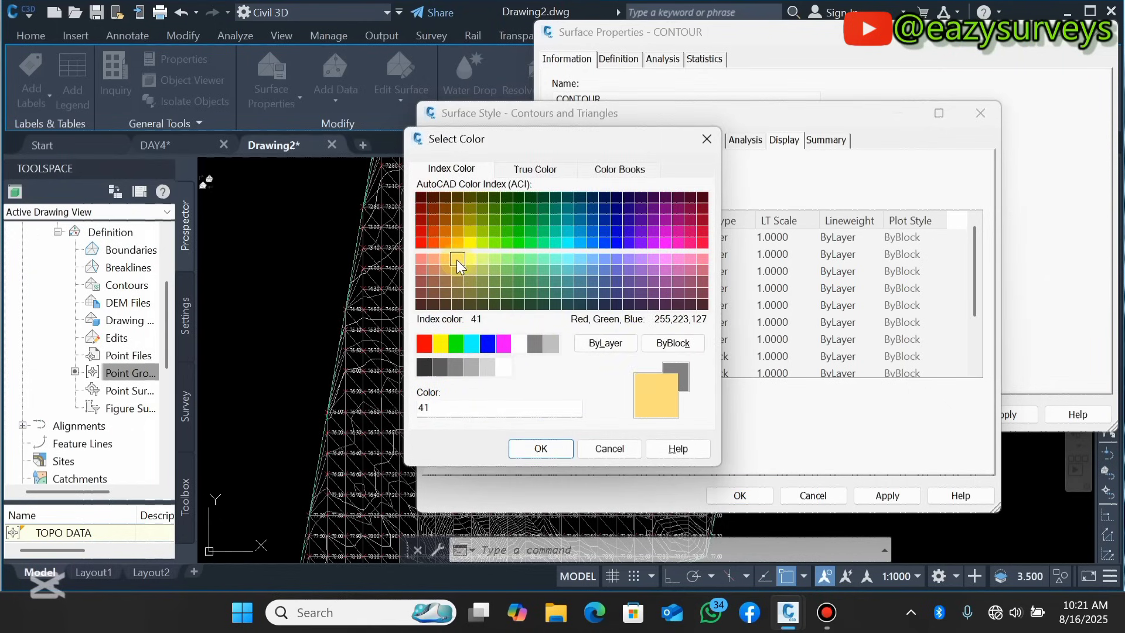
pyautogui.click(523, 450)
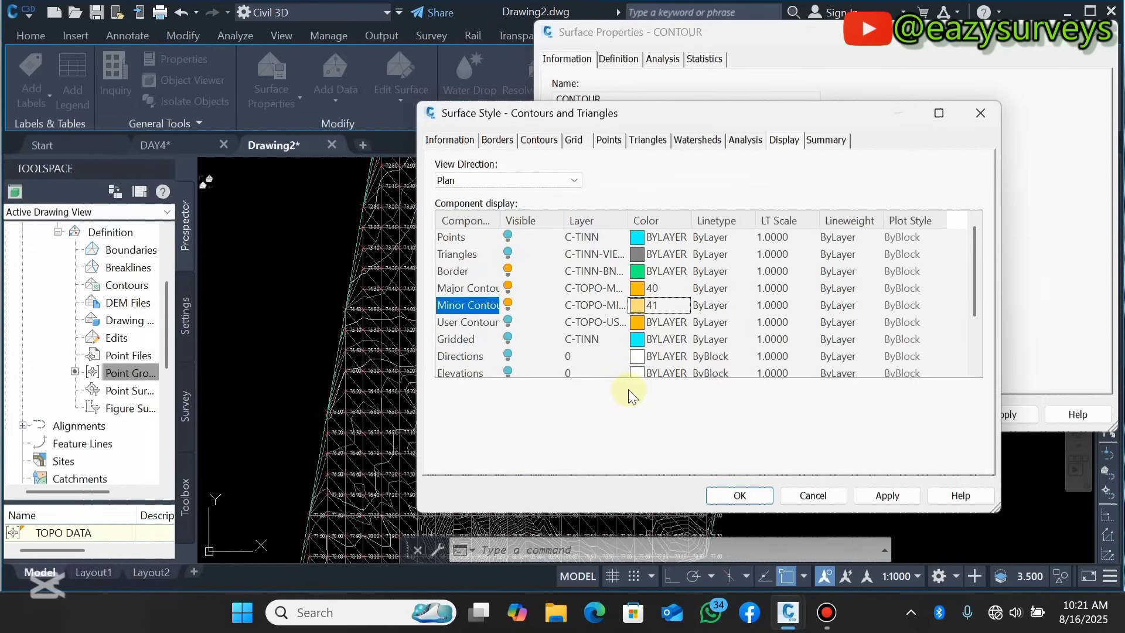
# Step: Apply the edited style to the CONTOUR surface, close its properties and deselect the surface
pyautogui.click(888, 497)
pyautogui.click(741, 495)
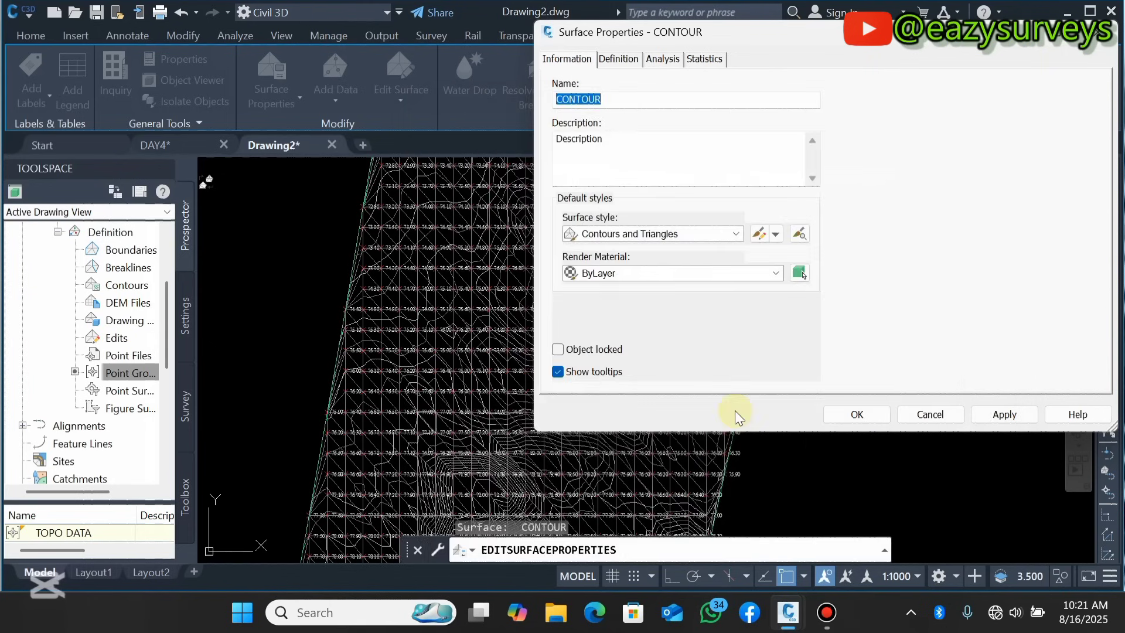
pyautogui.click(1007, 414)
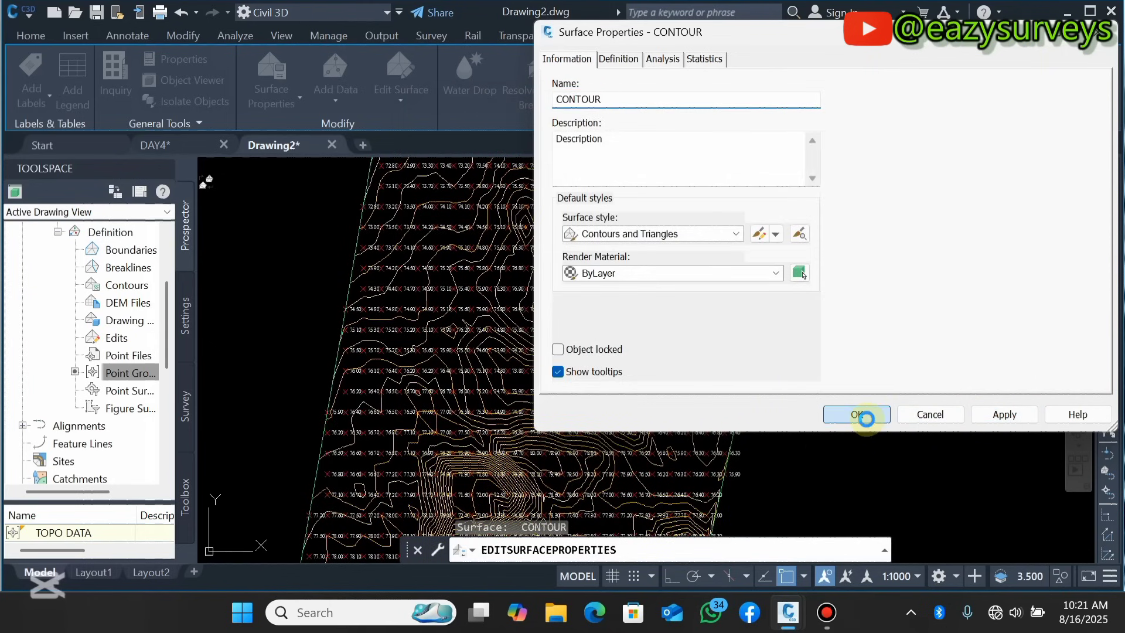
pyautogui.click(864, 414)
pyautogui.scroll(-1, 648, 311)
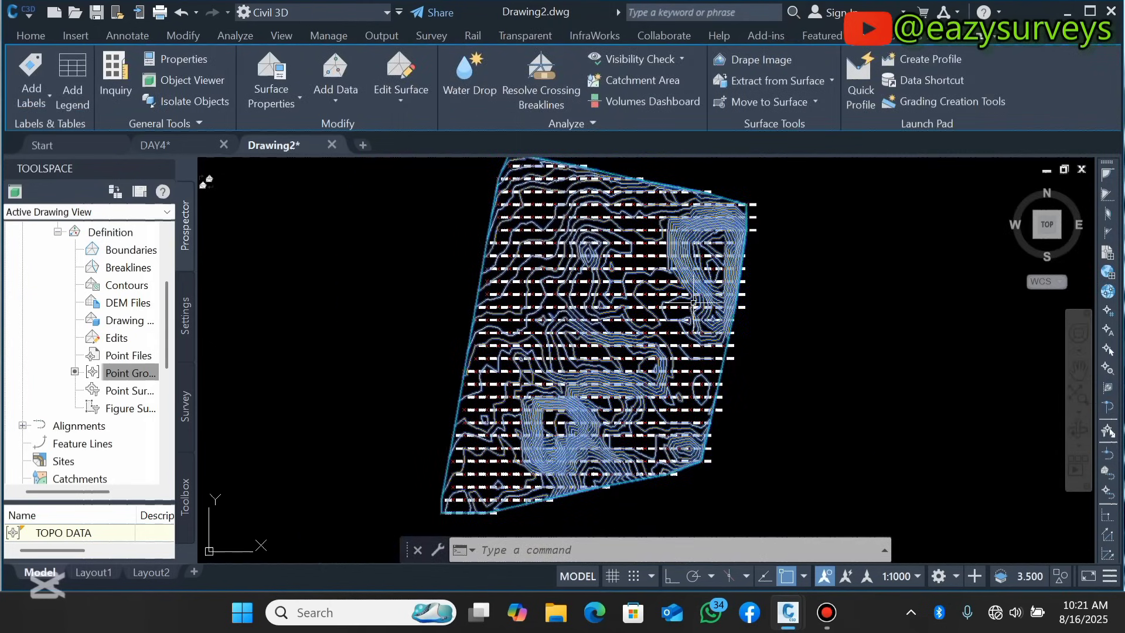
pyautogui.press('Escape')
# Step: Examine the recoloured major and minor contours against the point elevations, both close up and across the full surface
pyautogui.scroll(3, 692, 288)
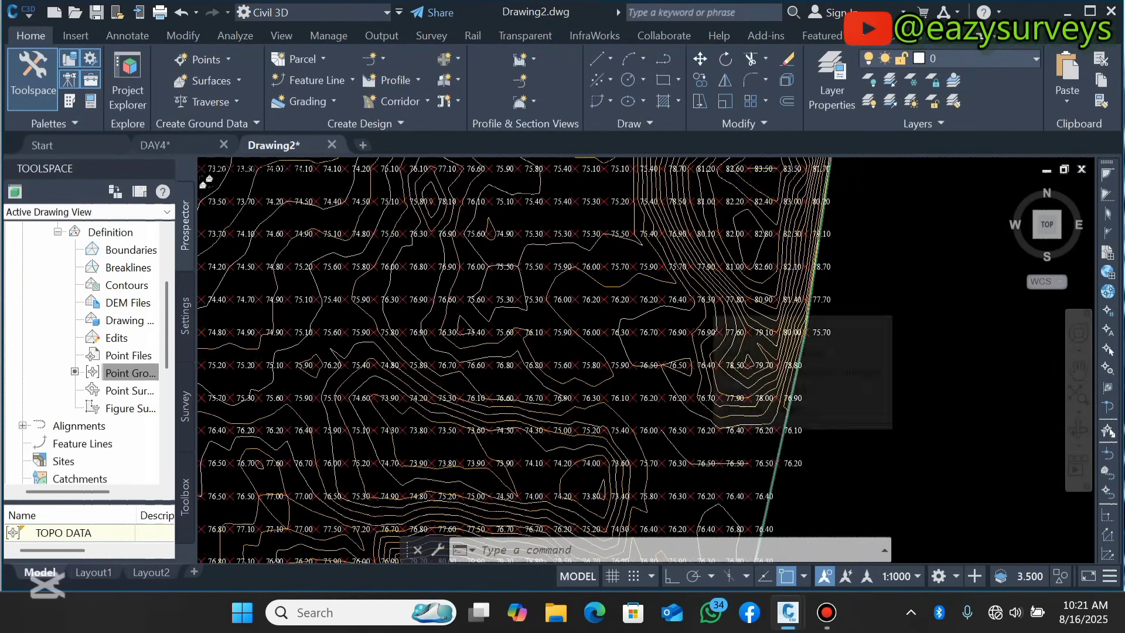
pyautogui.scroll(-3, 692, 288)
pyautogui.scroll(2, 629, 350)
pyautogui.scroll(-3, 628, 349)
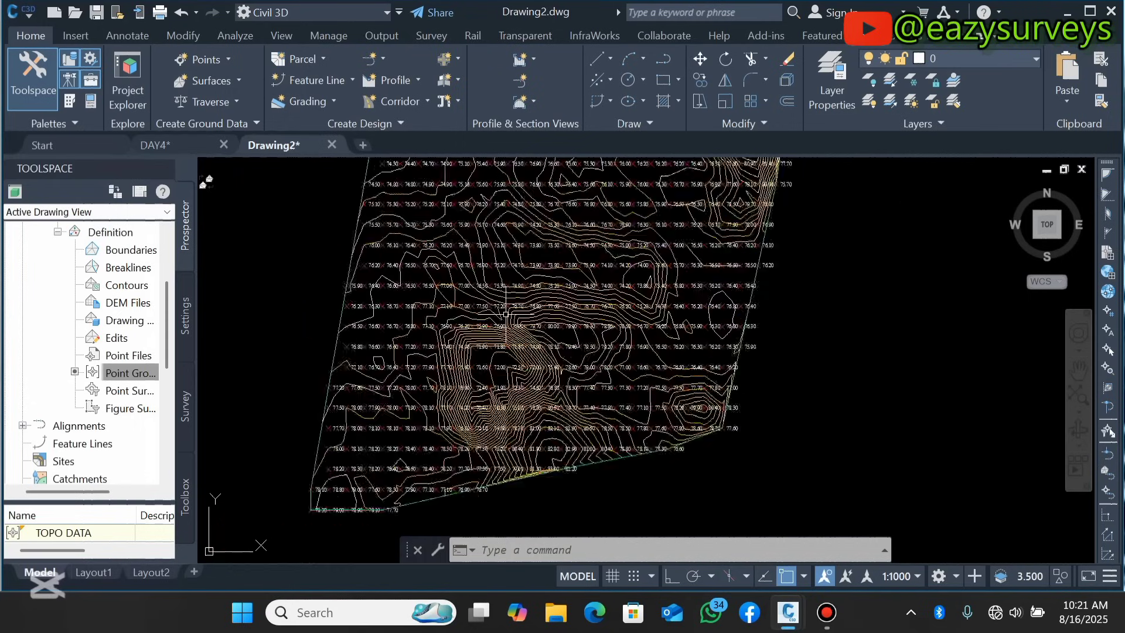
pyautogui.scroll(3, 518, 220)
pyautogui.scroll(3, 625, 233)
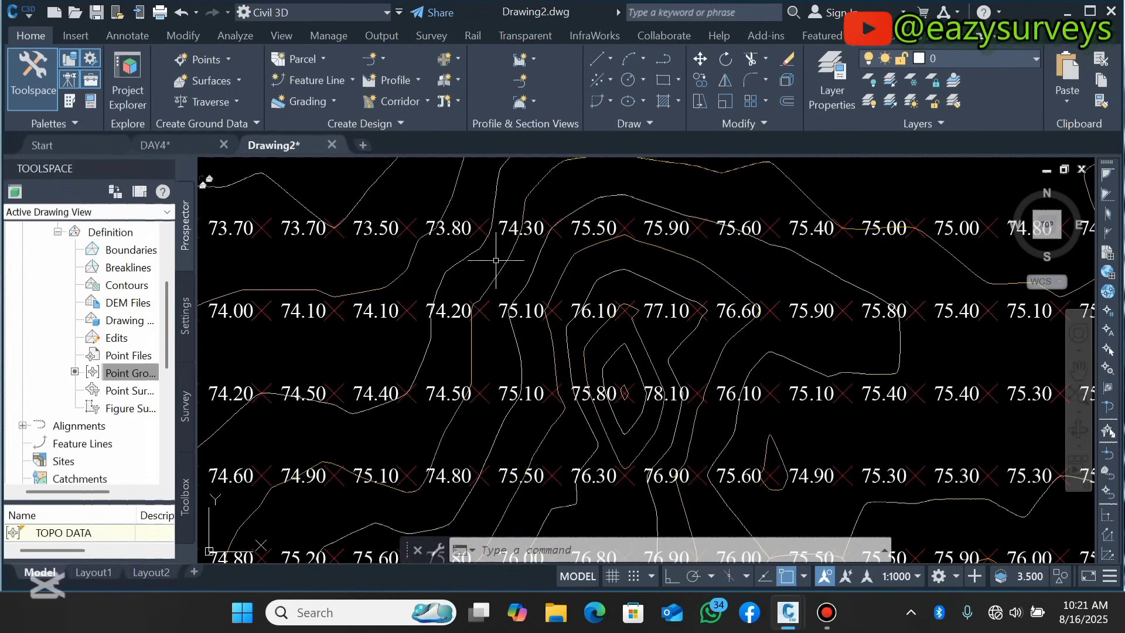
pyautogui.scroll(-4, 625, 232)
pyautogui.scroll(1, 625, 232)
pyautogui.scroll(3, 624, 233)
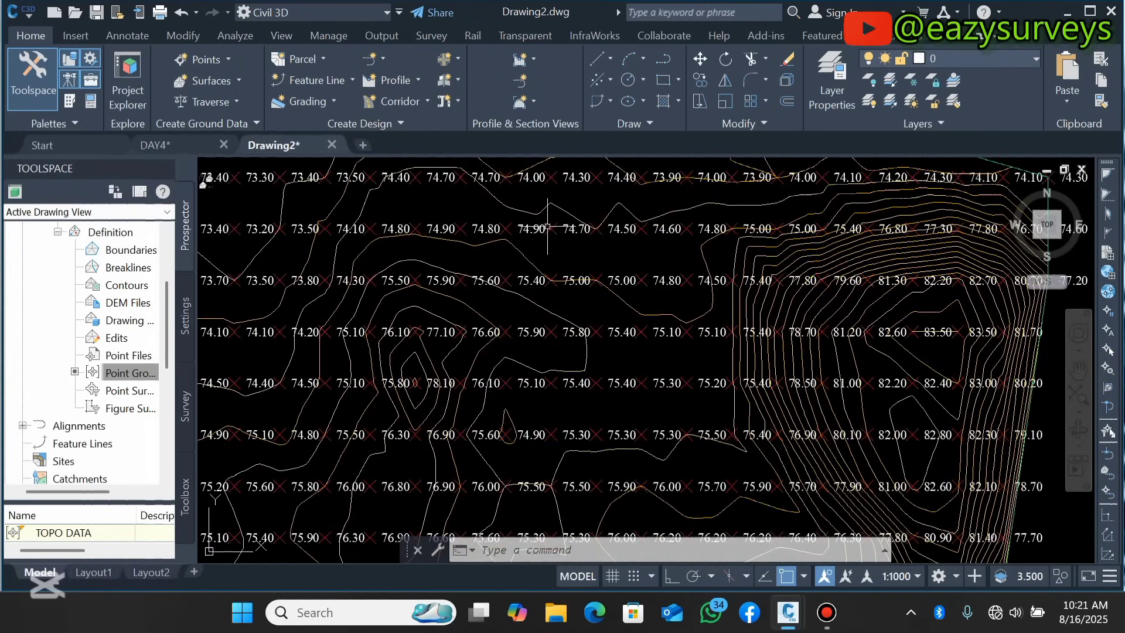
pyautogui.scroll(-3, 558, 242)
pyautogui.scroll(-1, 559, 242)
pyautogui.scroll(3, 558, 242)
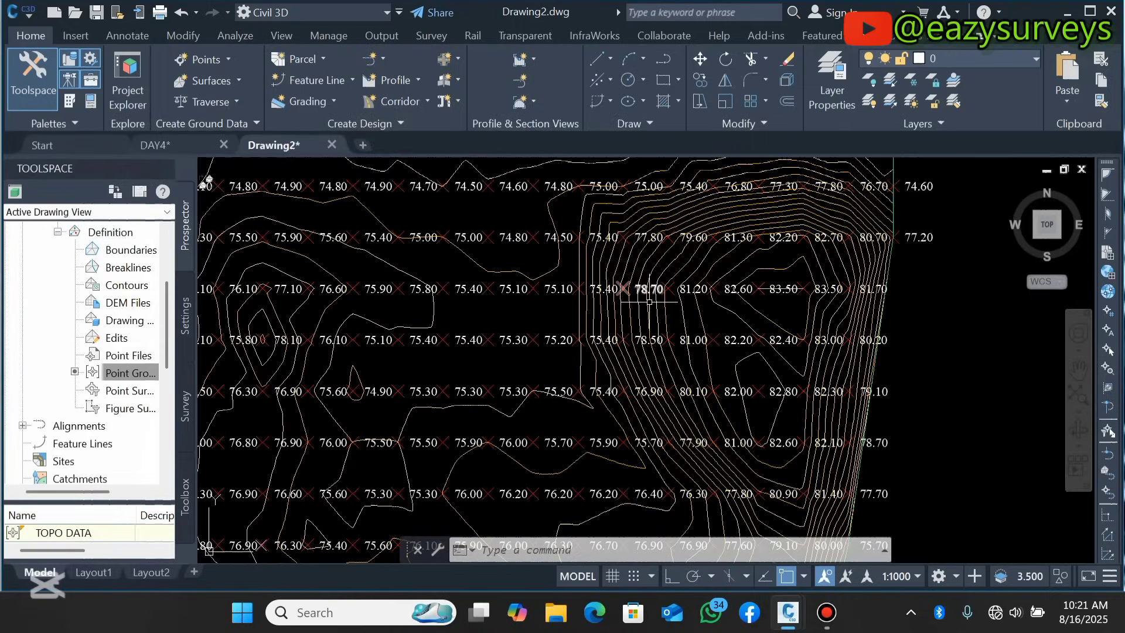
pyautogui.scroll(-5, 631, 264)
pyautogui.scroll(3, 586, 363)
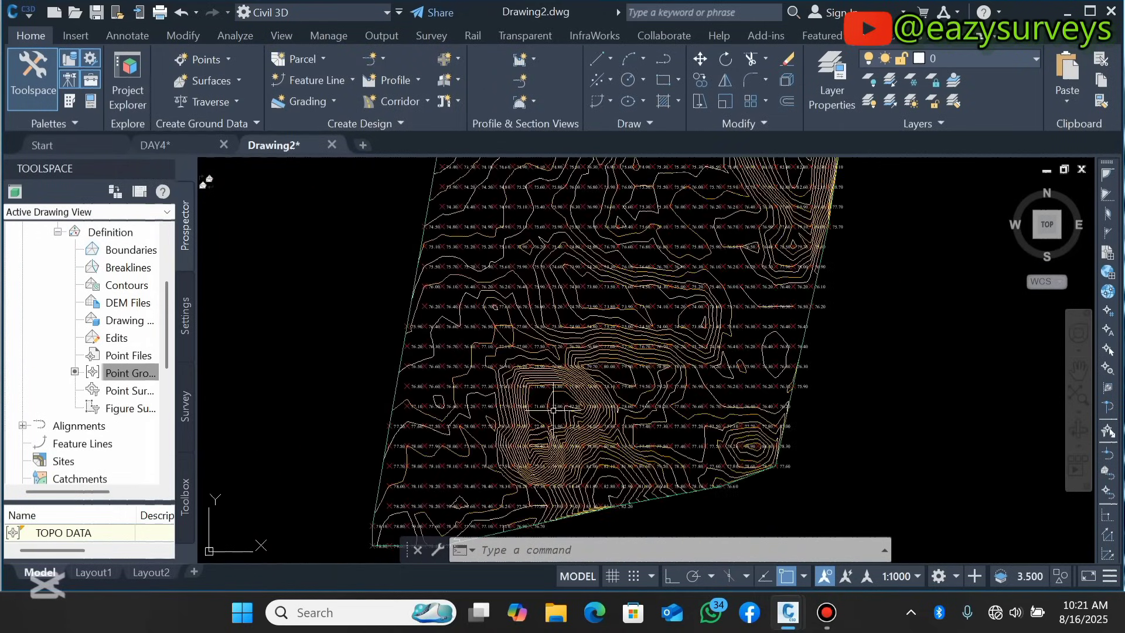
pyautogui.scroll(-3, 586, 364)
pyautogui.scroll(2, 586, 363)
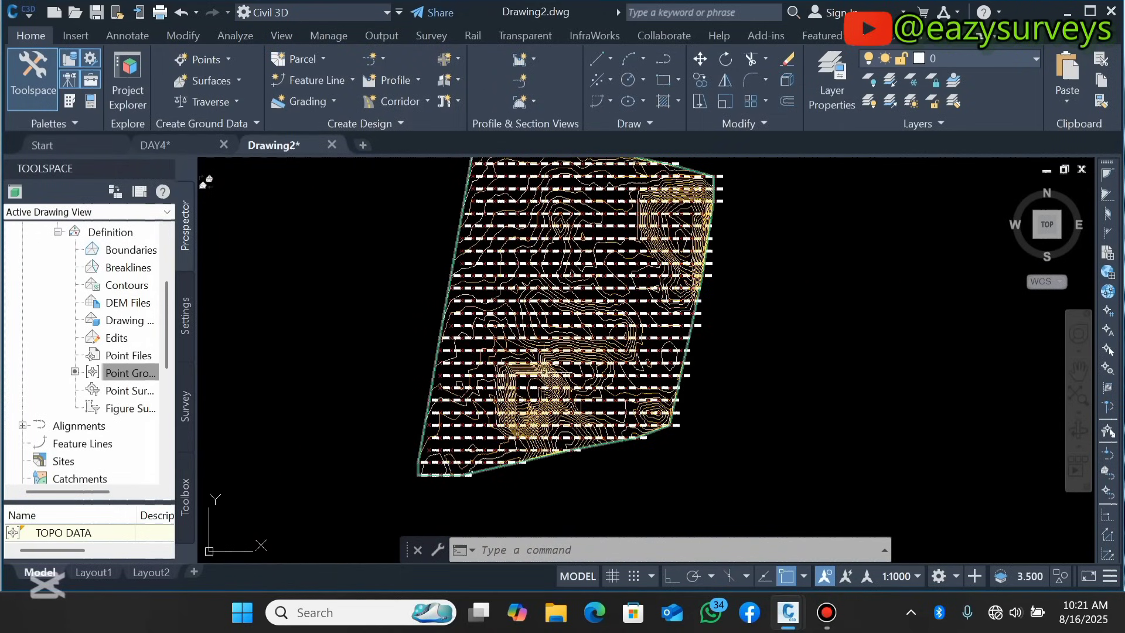
pyautogui.scroll(-2, 545, 375)
pyautogui.scroll(2, 563, 305)
pyautogui.scroll(-2, 577, 240)
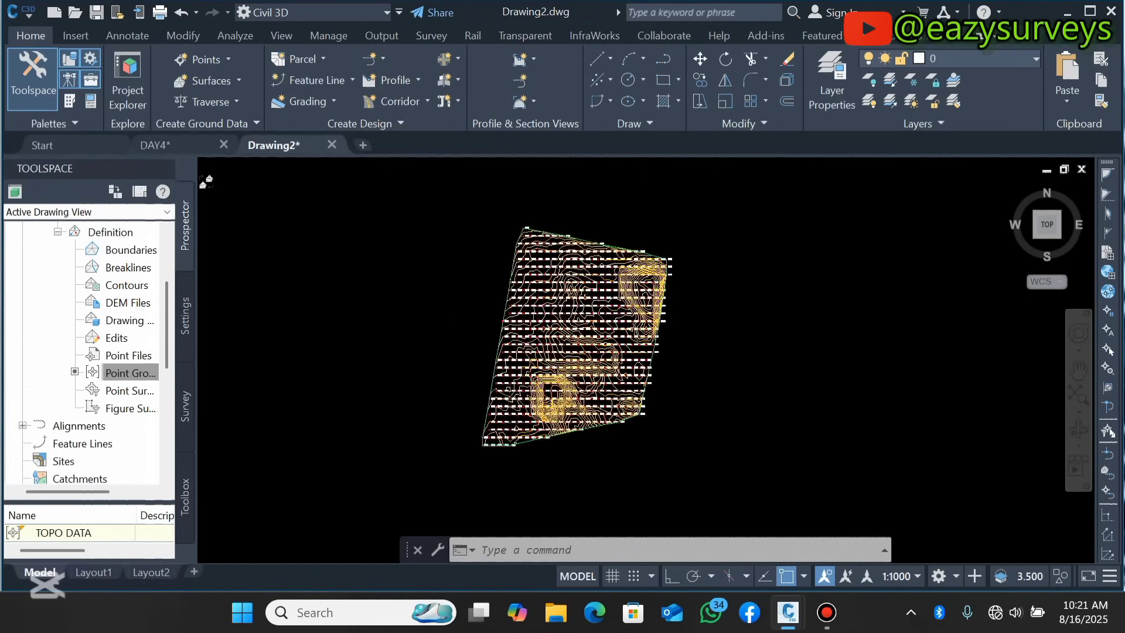
# Step: Select the CONTOUR surface in the drawing and open it in the Object Viewer
pyautogui.scroll(-1, 586, 339)
pyautogui.scroll(3, 586, 340)
pyautogui.moveTo(607, 332); pyautogui.dragTo(563, 347, button='middle')
pyautogui.moveTo(516, 420); pyautogui.dragTo(534, 410, button='middle')
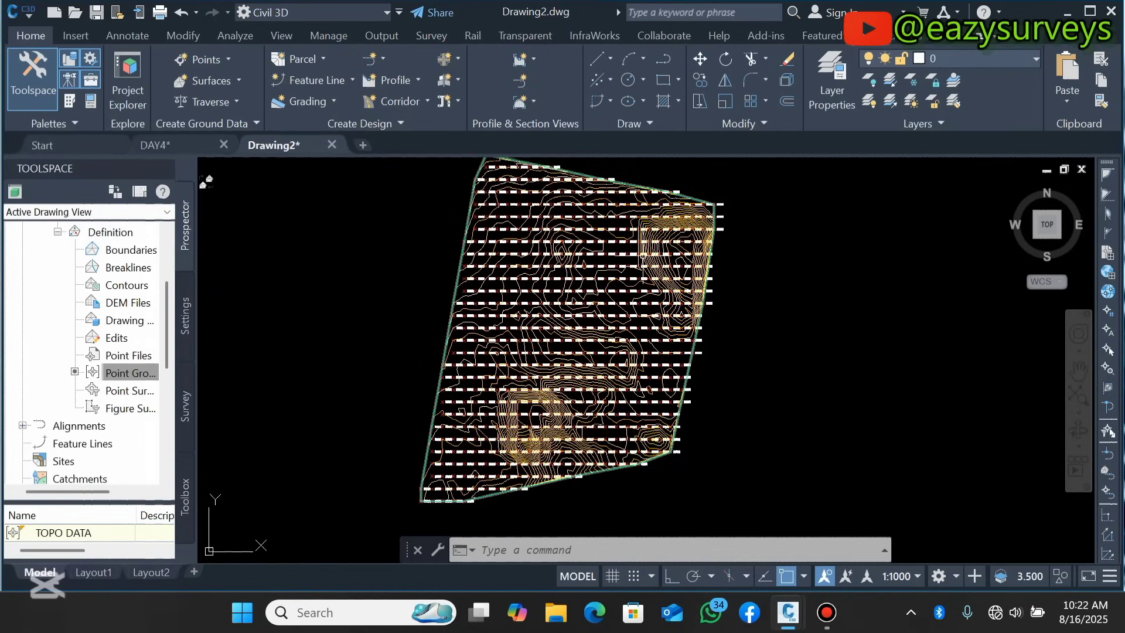
pyautogui.click(657, 277)
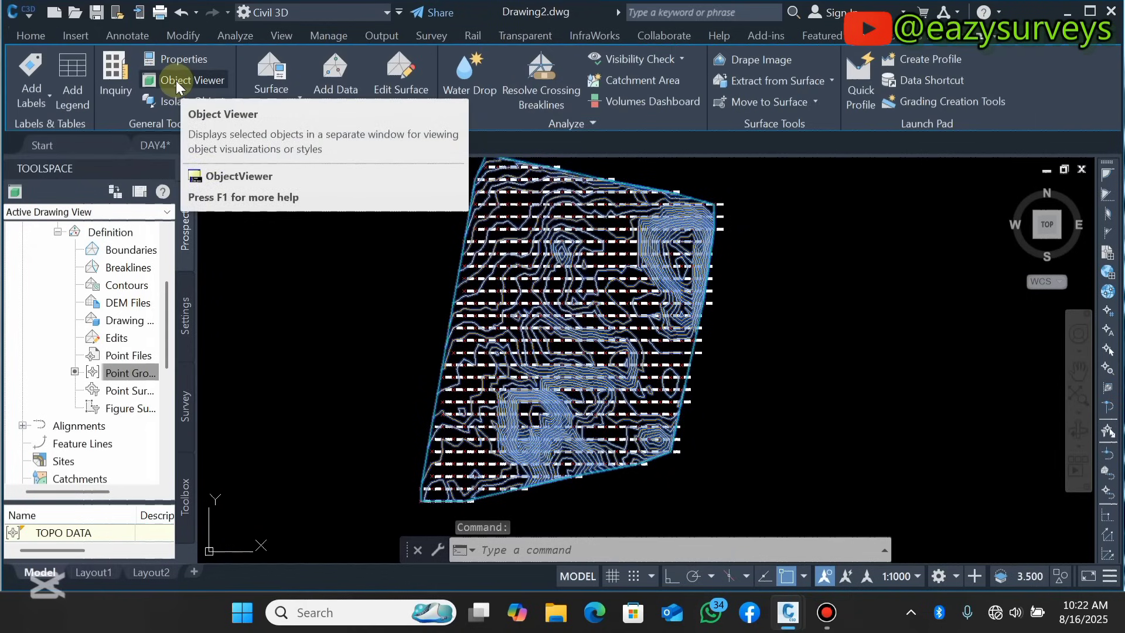
pyautogui.click(176, 84)
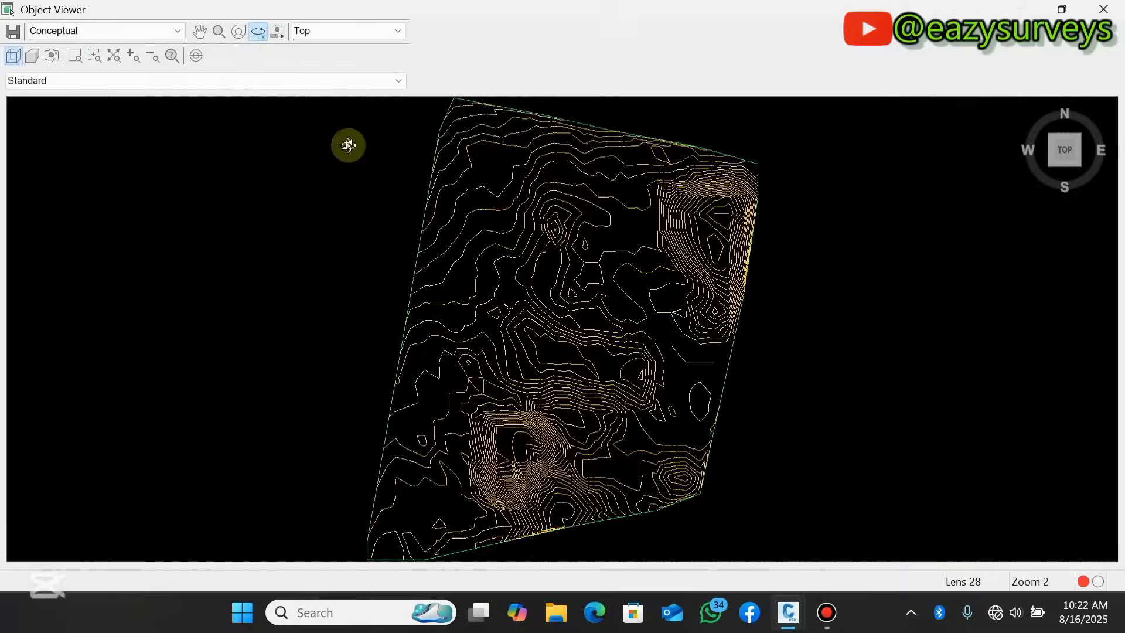
pyautogui.scroll(-3, 579, 271)
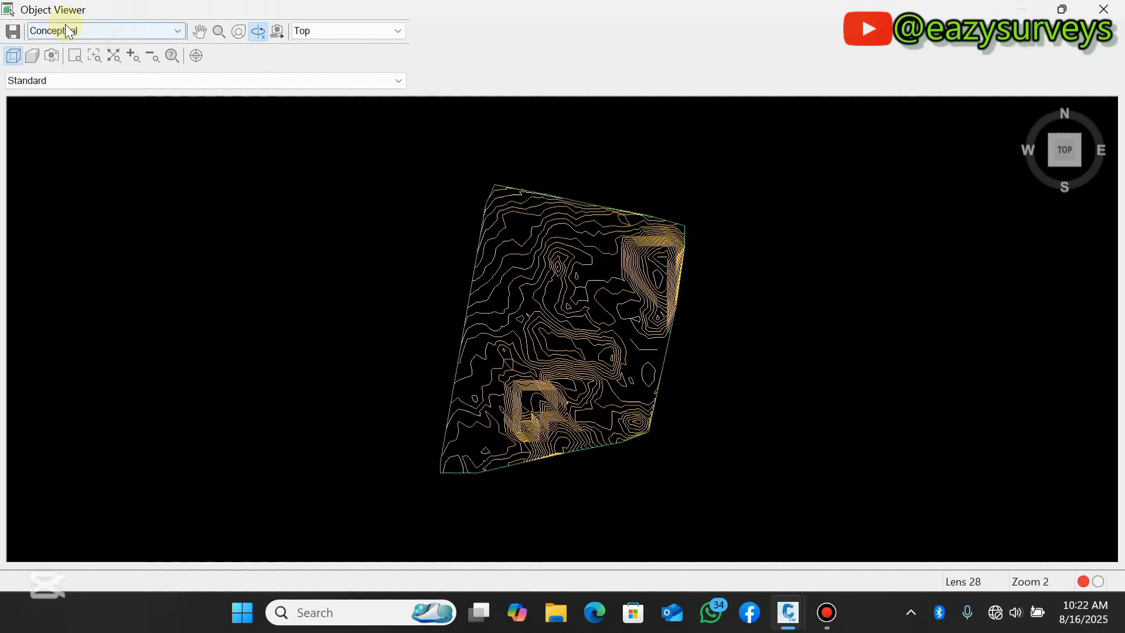
# Step: Display the surface in the Conceptual visual style and orbit it from plan to a low, close front view
pyautogui.click(180, 31)
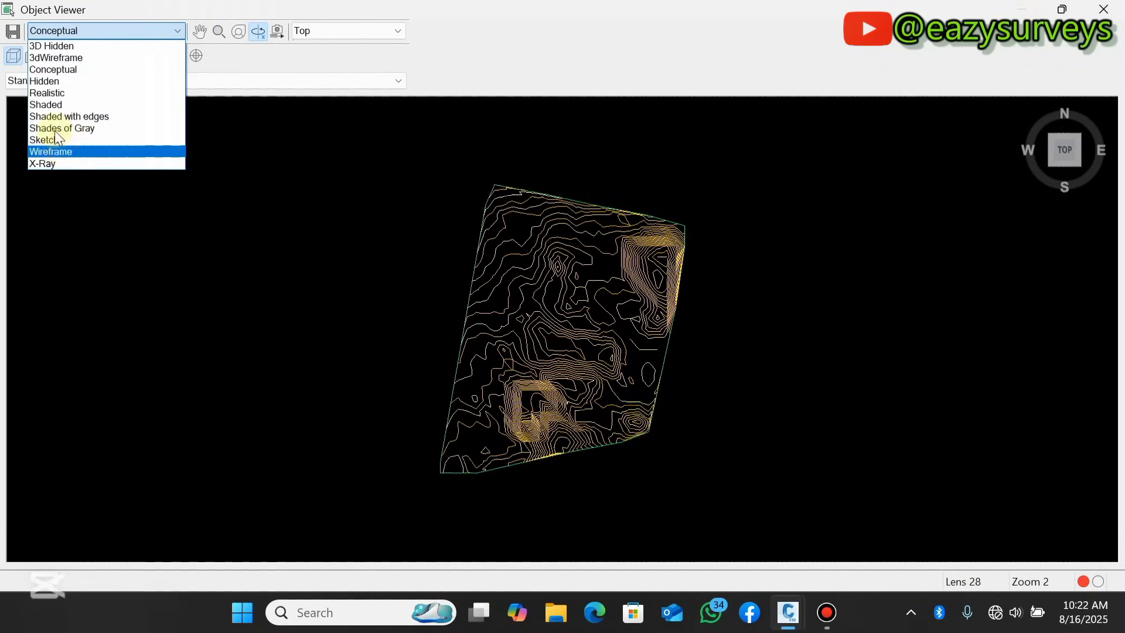
pyautogui.click(63, 70)
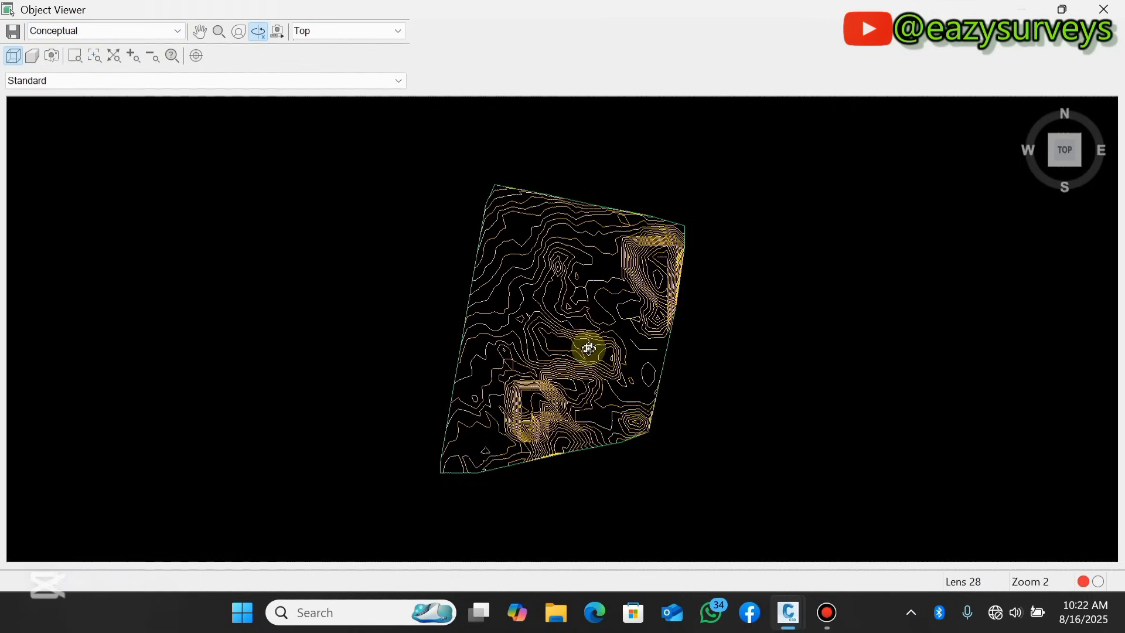
pyautogui.moveTo(589, 348)
pyautogui.mouseDown()
pyautogui.moveTo(585, 367)
pyautogui.moveTo(563, 304)
pyautogui.moveTo(628, 269)
pyautogui.moveTo(585, 397)
pyautogui.mouseUp()
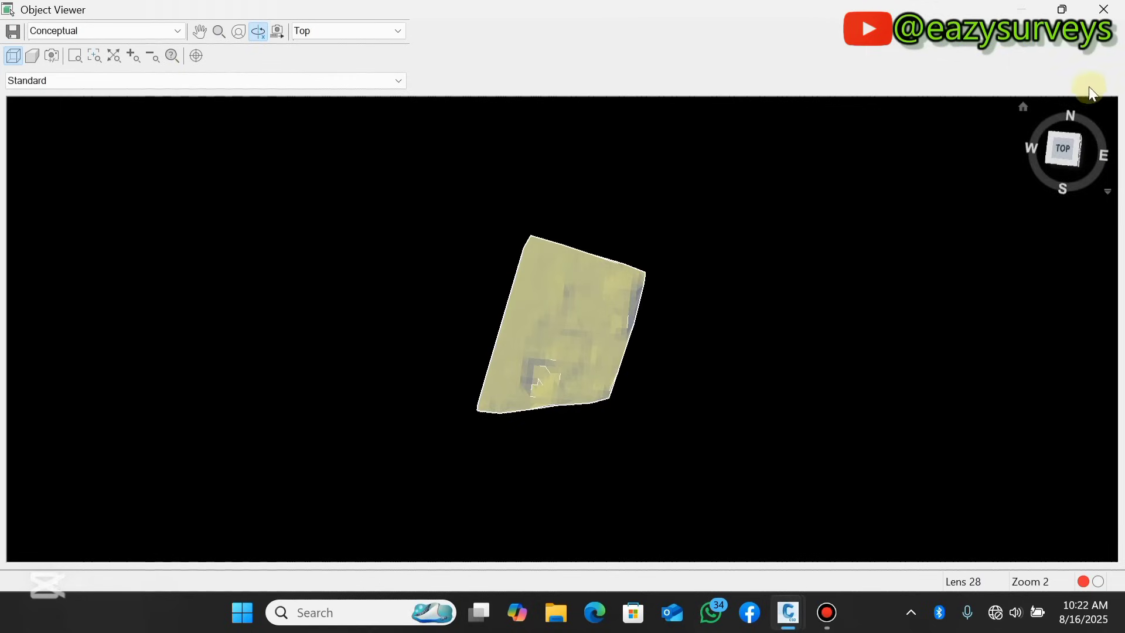
pyautogui.click(1060, 158)
pyautogui.scroll(2, 530, 316)
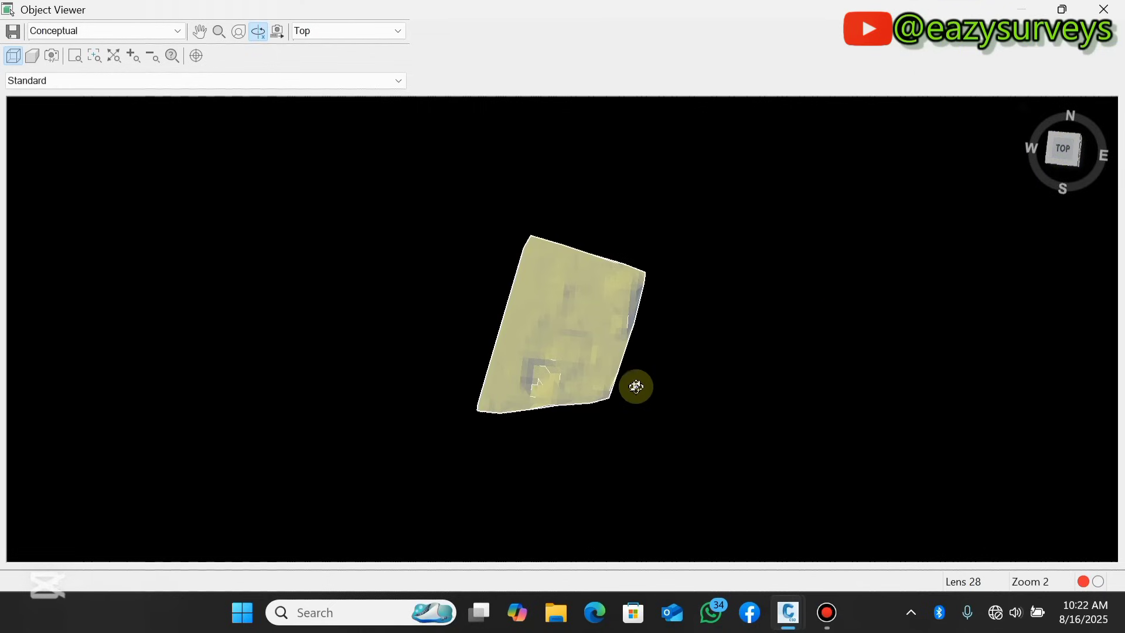
pyautogui.moveTo(558, 403); pyautogui.dragTo(632, 240)
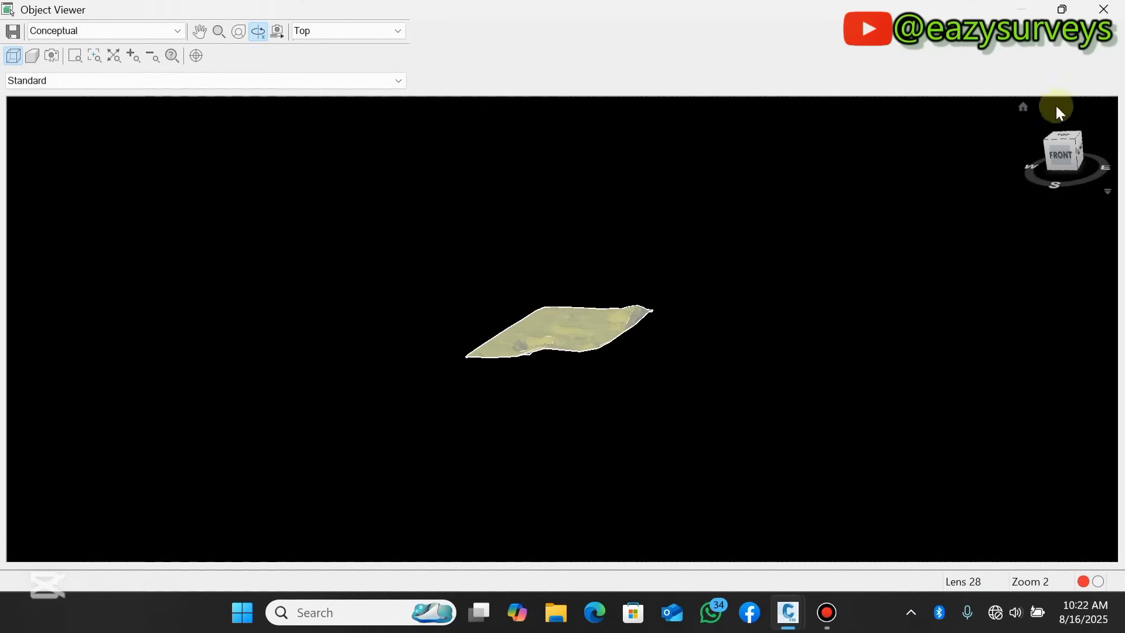
pyautogui.moveTo(475, 340); pyautogui.dragTo(508, 317)
pyautogui.scroll(5, 528, 345)
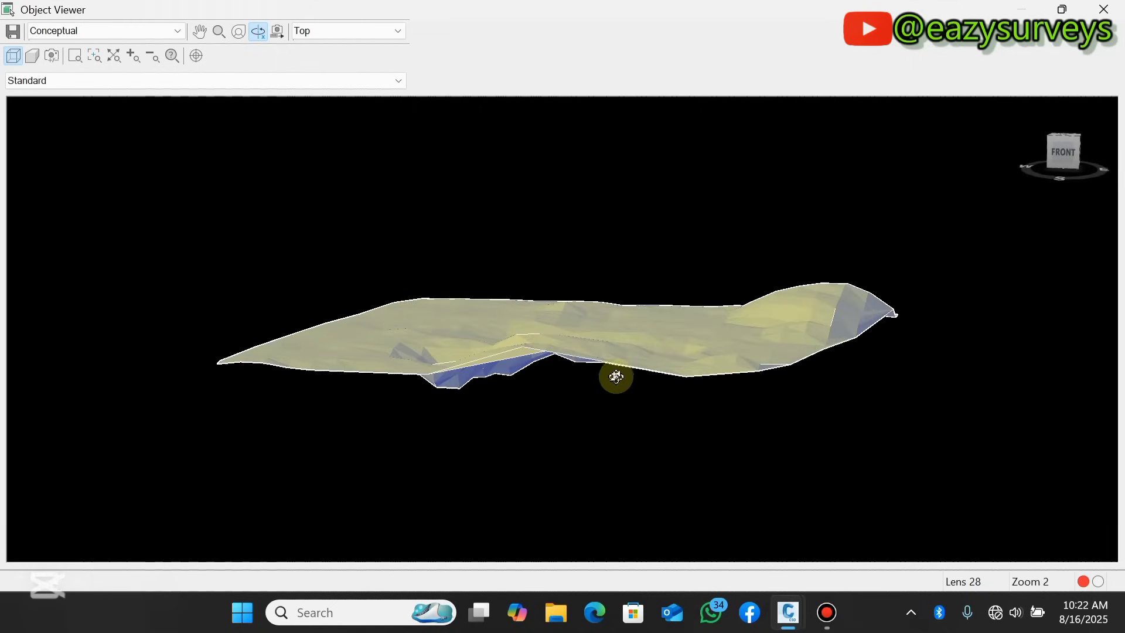
# Step: Examine the high and low areas of the shaded 3D surface from slightly varied front viewing angles
pyautogui.moveTo(616, 376); pyautogui.dragTo(577, 367)
pyautogui.moveTo(845, 313); pyautogui.dragTo(565, 366)
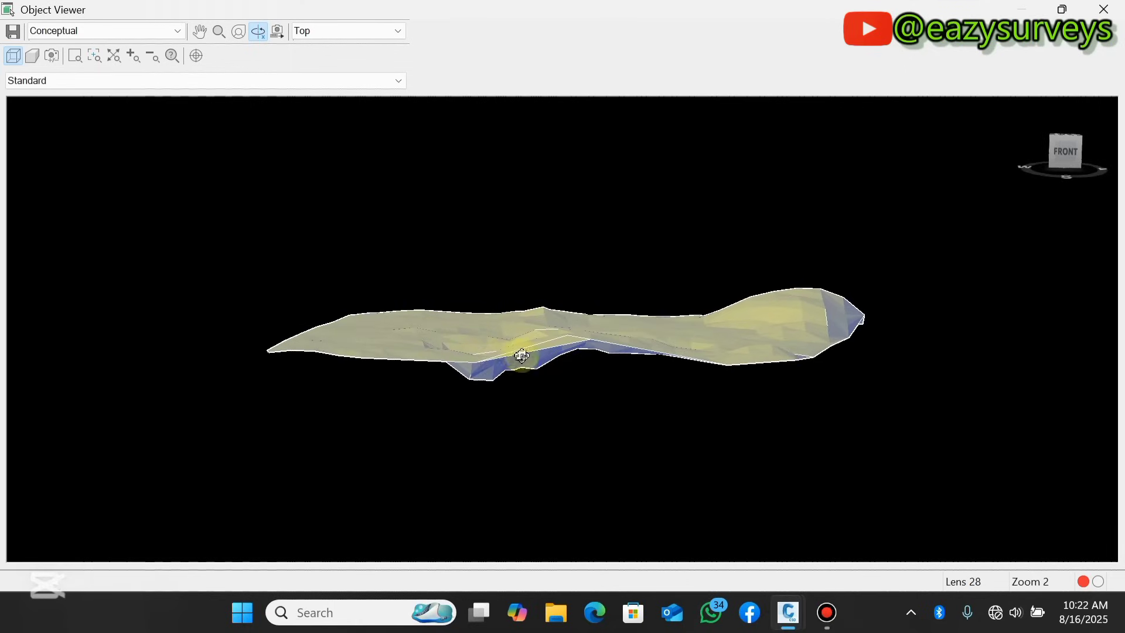
pyautogui.moveTo(487, 347); pyautogui.dragTo(450, 384)
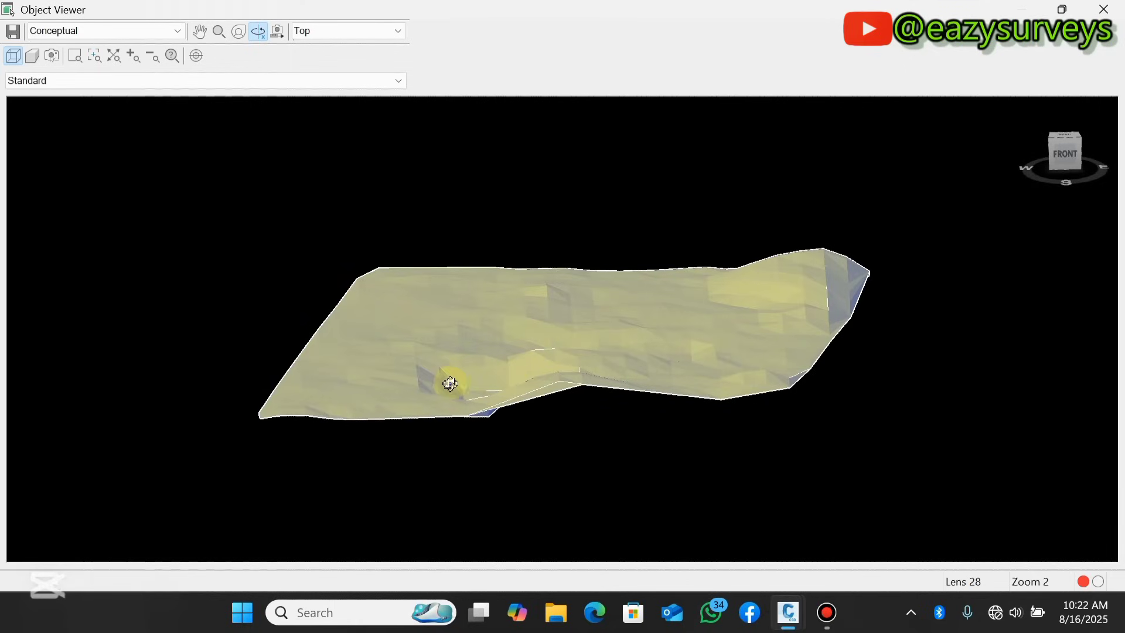
pyautogui.moveTo(566, 402); pyautogui.dragTo(891, 321)
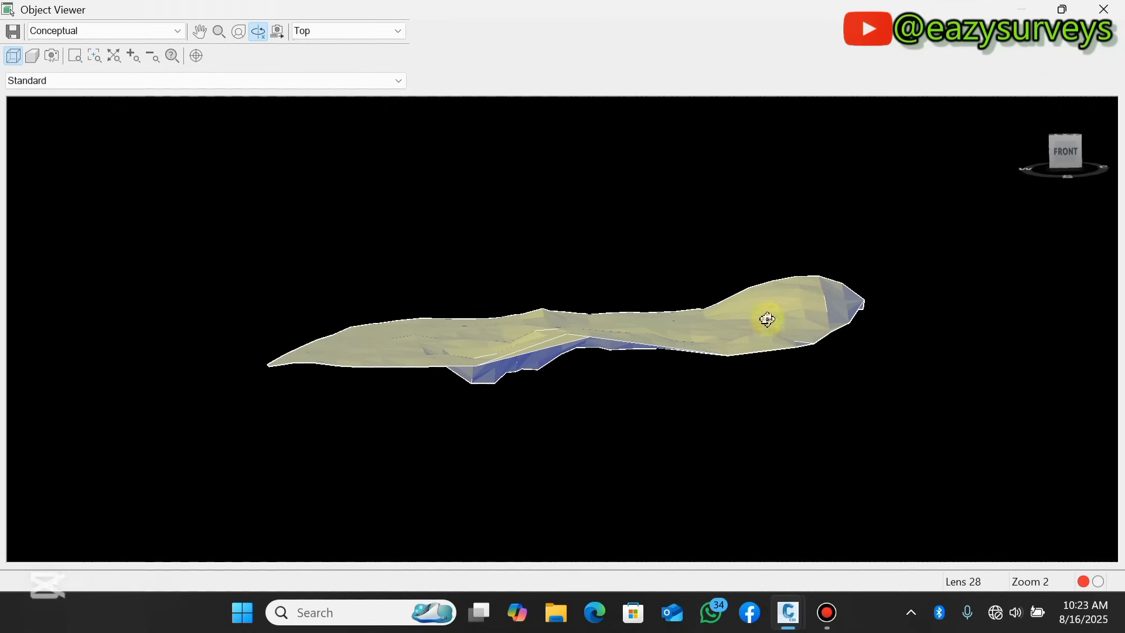
pyautogui.moveTo(768, 319); pyautogui.dragTo(593, 337)
pyautogui.scroll(2, 606, 363)
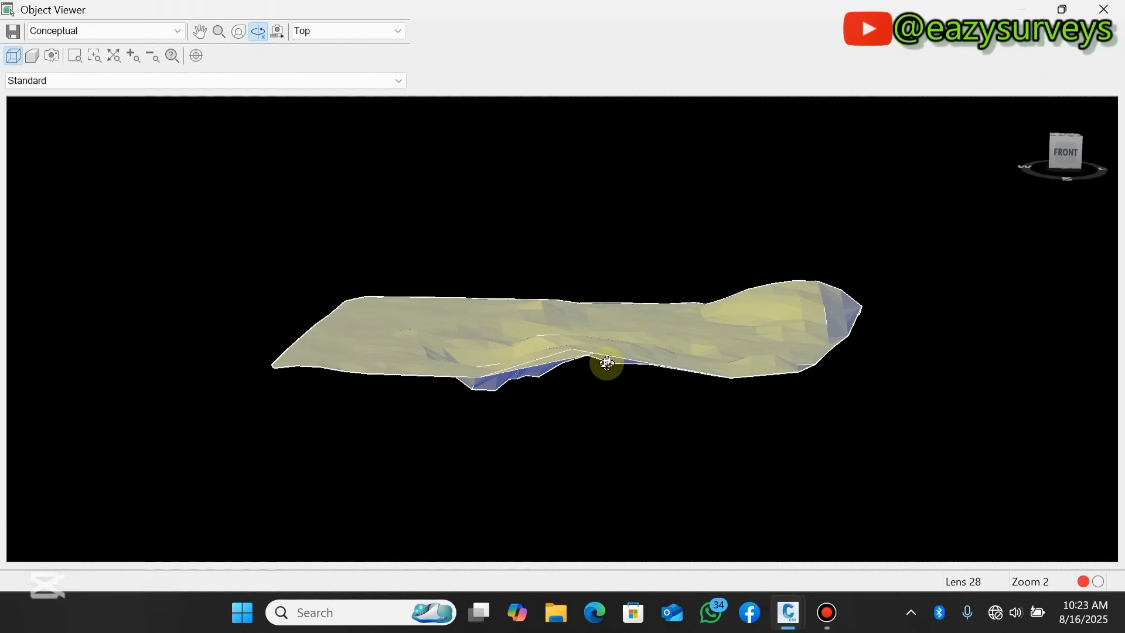
pyautogui.moveTo(707, 367); pyautogui.dragTo(714, 351)
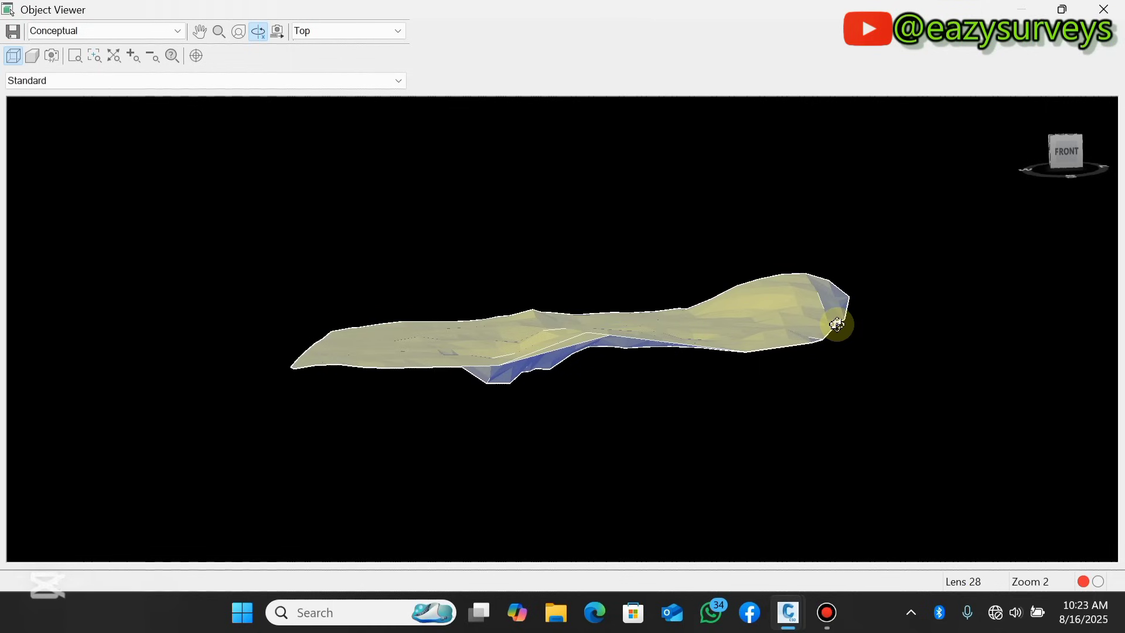
pyautogui.moveTo(838, 324); pyautogui.dragTo(621, 356)
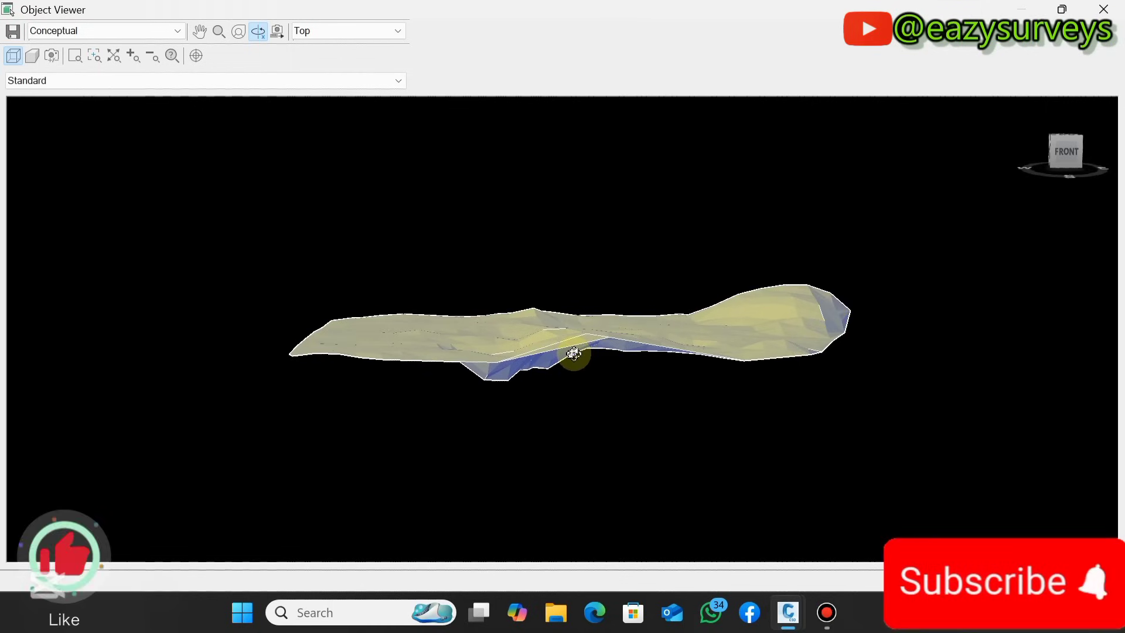
pyautogui.scroll(-2, 574, 354)
pyautogui.scroll(2, 582, 350)
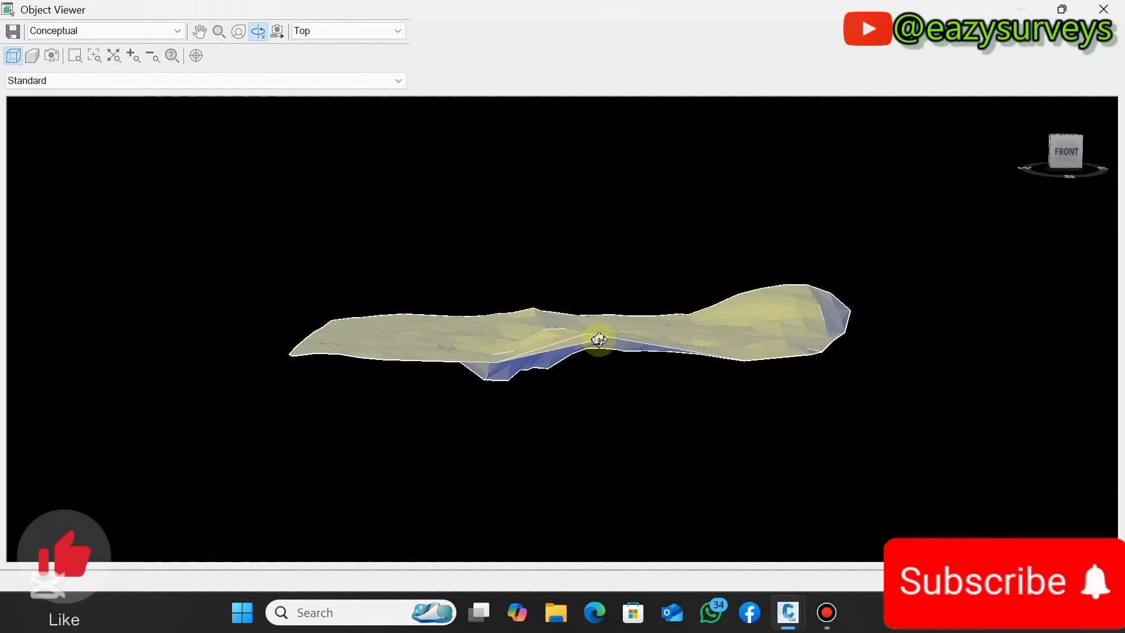
# Step: Switch the surface preview to the 3dWireframe visual style and tilt it to inspect the triangle mesh
pyautogui.click(181, 28)
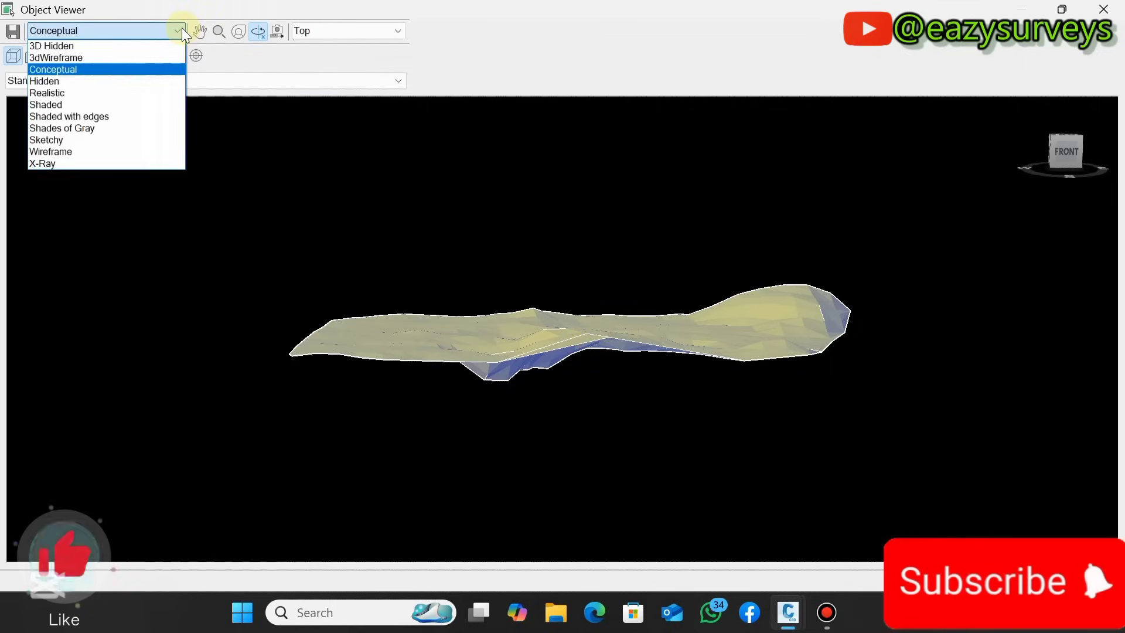
pyautogui.click(65, 55)
pyautogui.moveTo(550, 295); pyautogui.dragTo(553, 376)
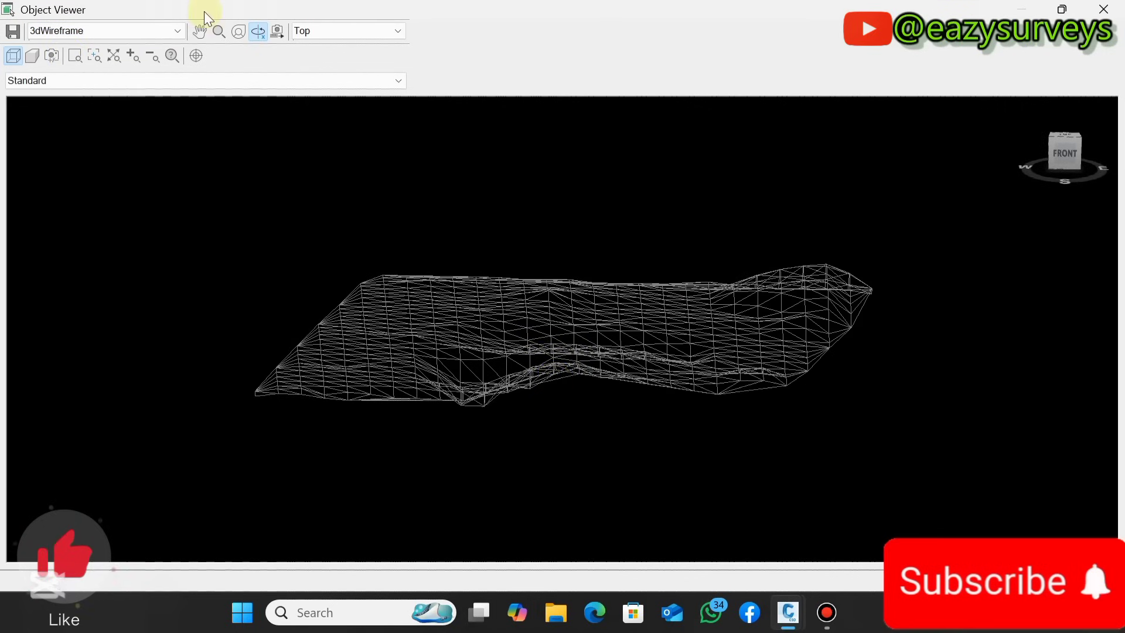
# Step: Switch the surface preview to the Realistic visual style and orbit around its relief
pyautogui.click(167, 32)
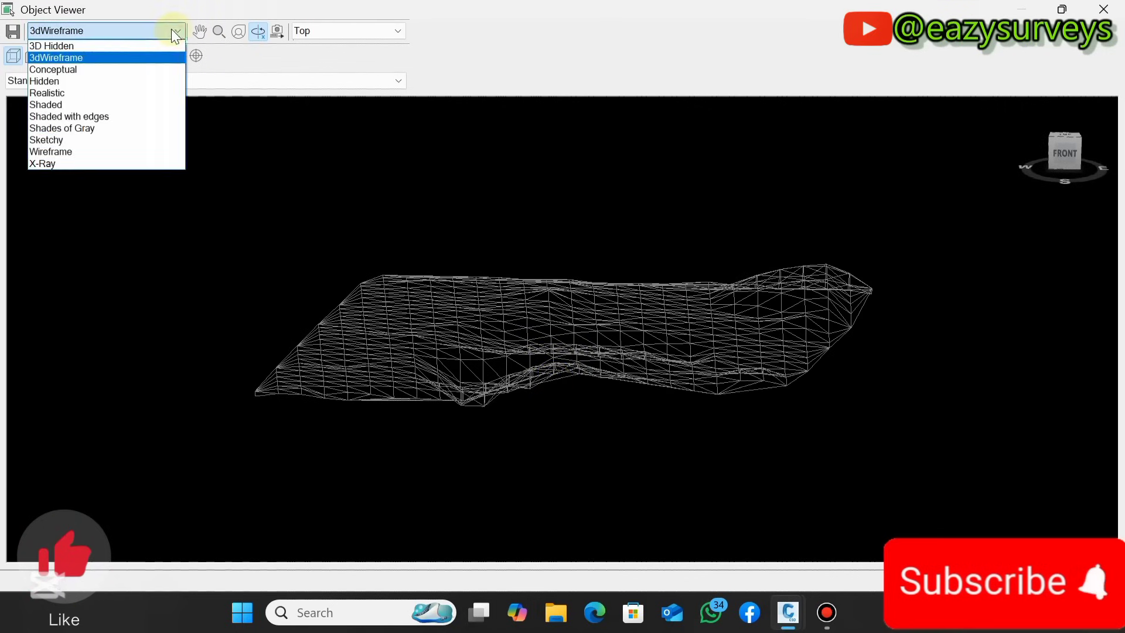
pyautogui.click(65, 92)
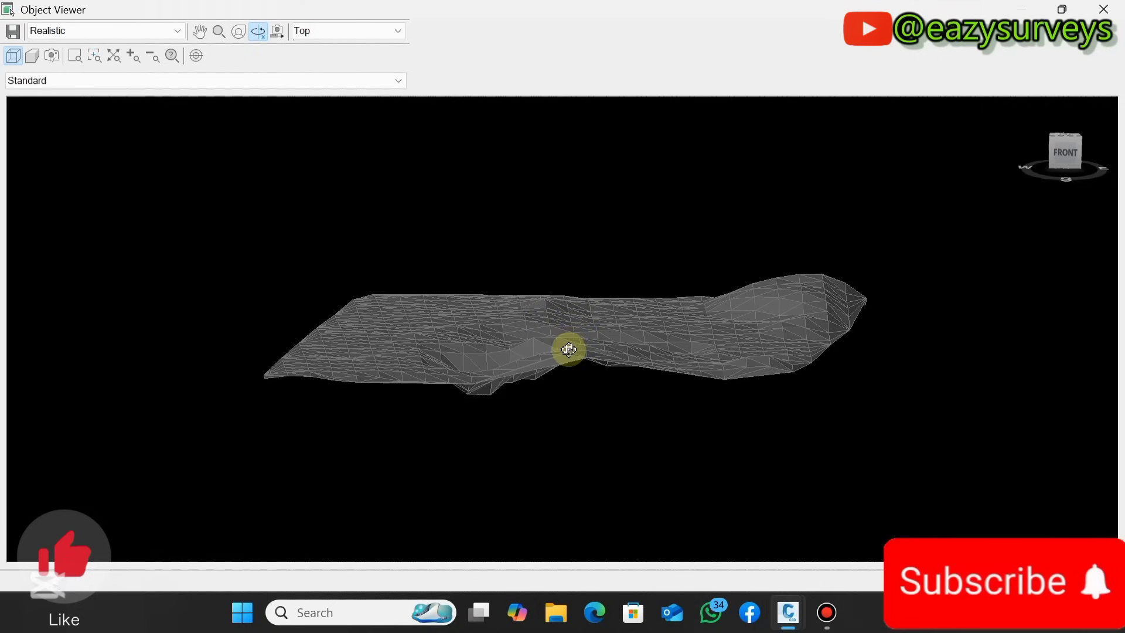
pyautogui.scroll(3, 609, 382)
pyautogui.moveTo(609, 382)
pyautogui.mouseDown()
pyautogui.moveTo(680, 381)
pyautogui.moveTo(819, 348)
pyautogui.mouseUp()
pyautogui.scroll(-2, 819, 348)
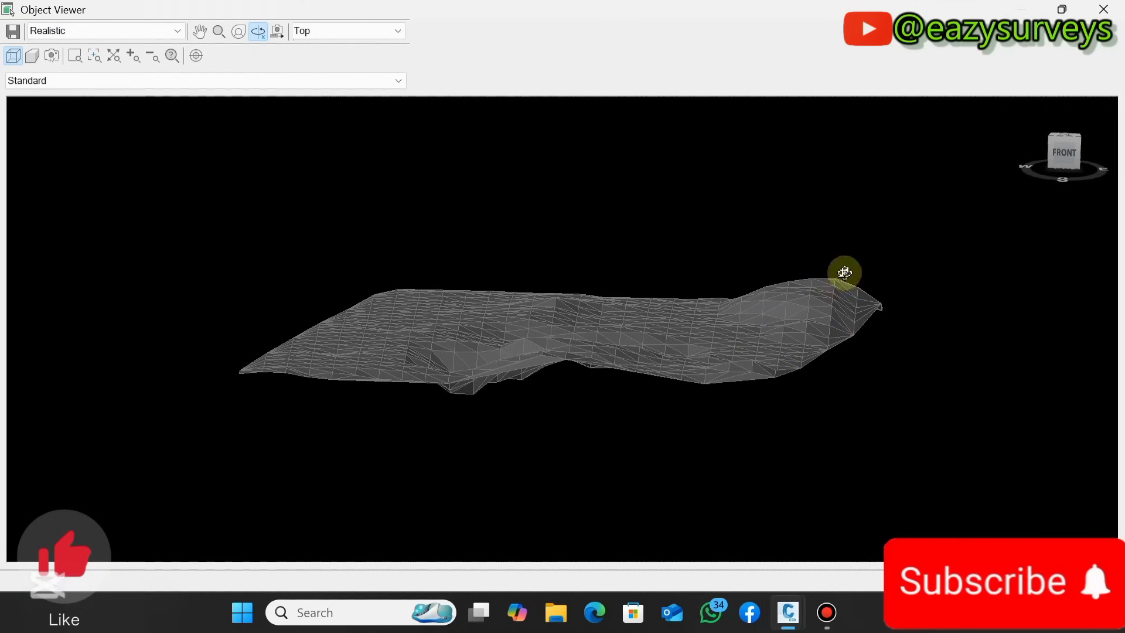
# Step: Close the Object Viewer, deselect the surface and inspect the contours and point elevations around the steep north-east area
pyautogui.click(1102, 9)
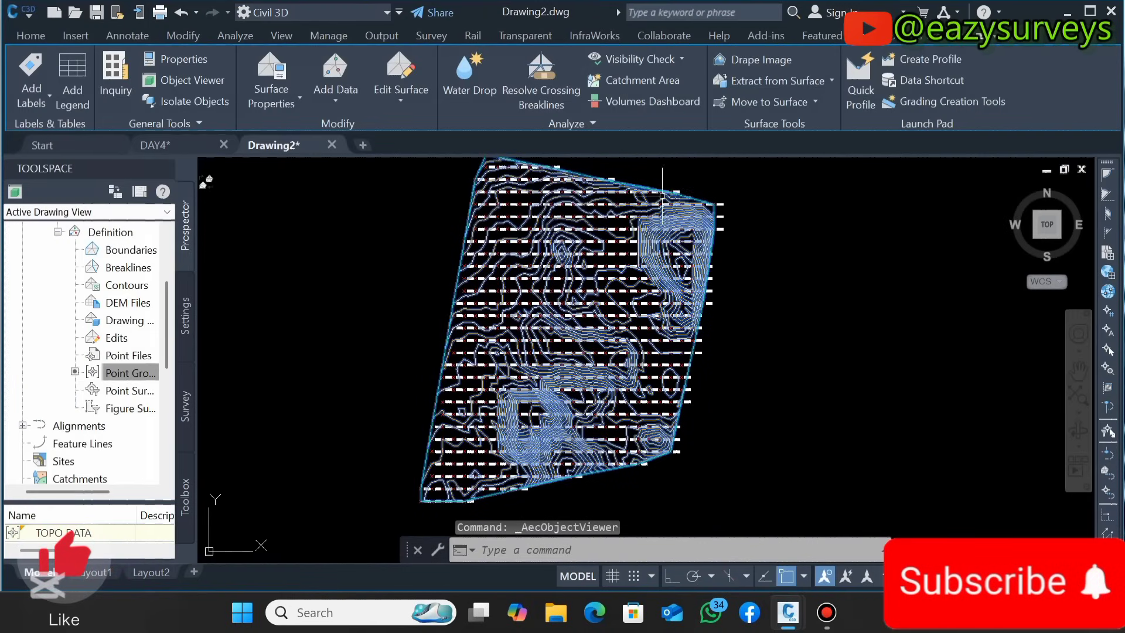
pyautogui.scroll(4, 661, 229)
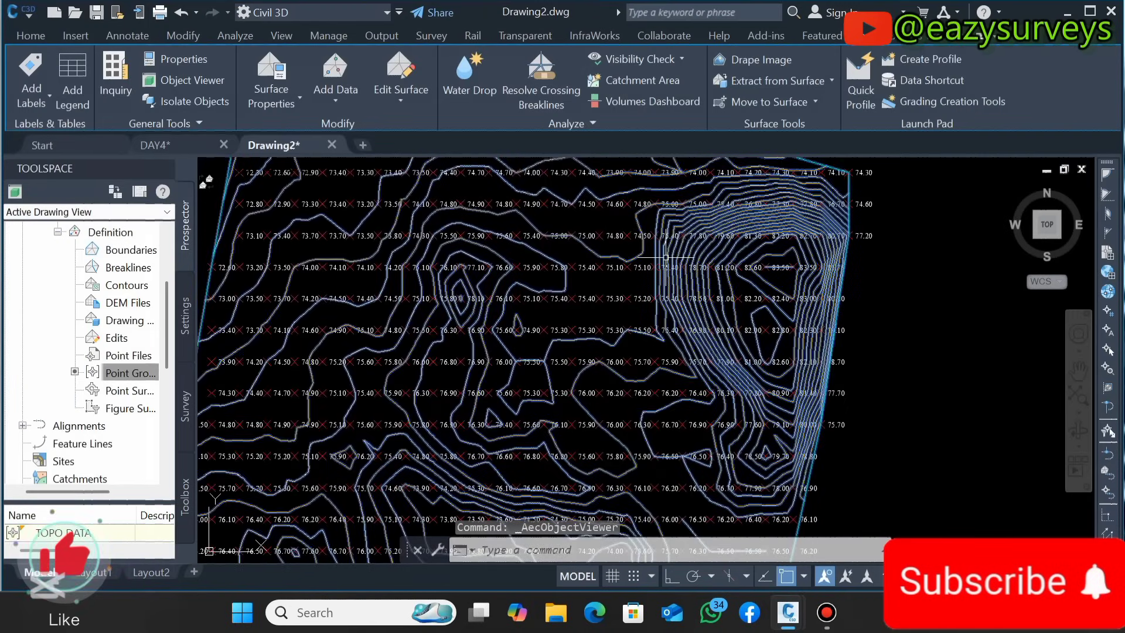
pyautogui.scroll(-2, 669, 259)
pyautogui.press('Escape')
pyautogui.scroll(3, 675, 270)
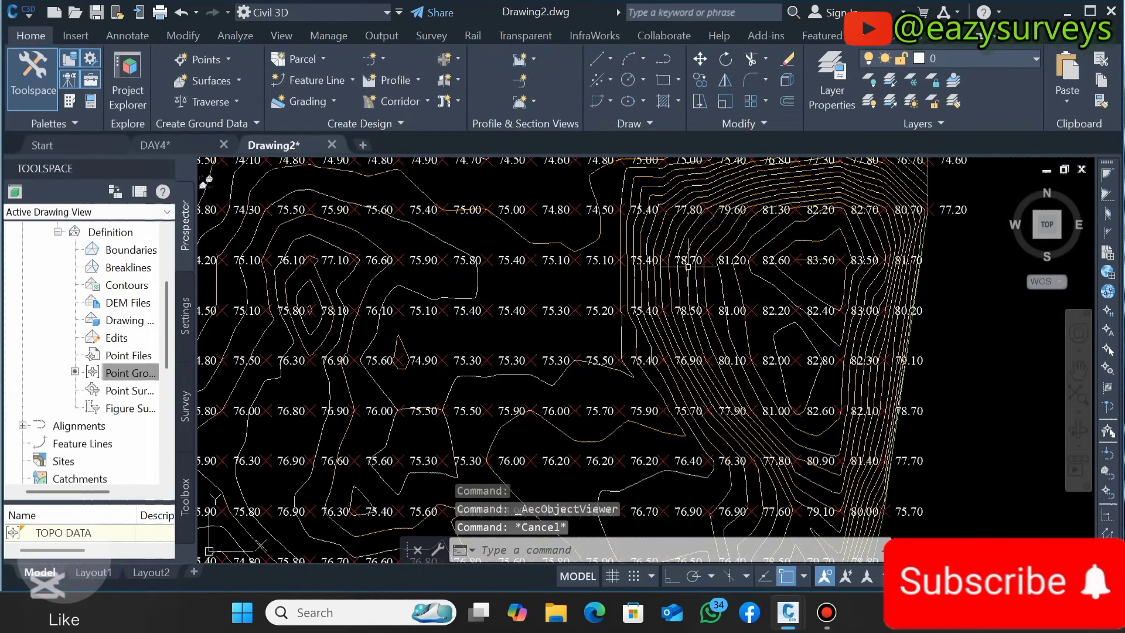
pyautogui.scroll(-3, 674, 282)
pyautogui.scroll(3, 657, 291)
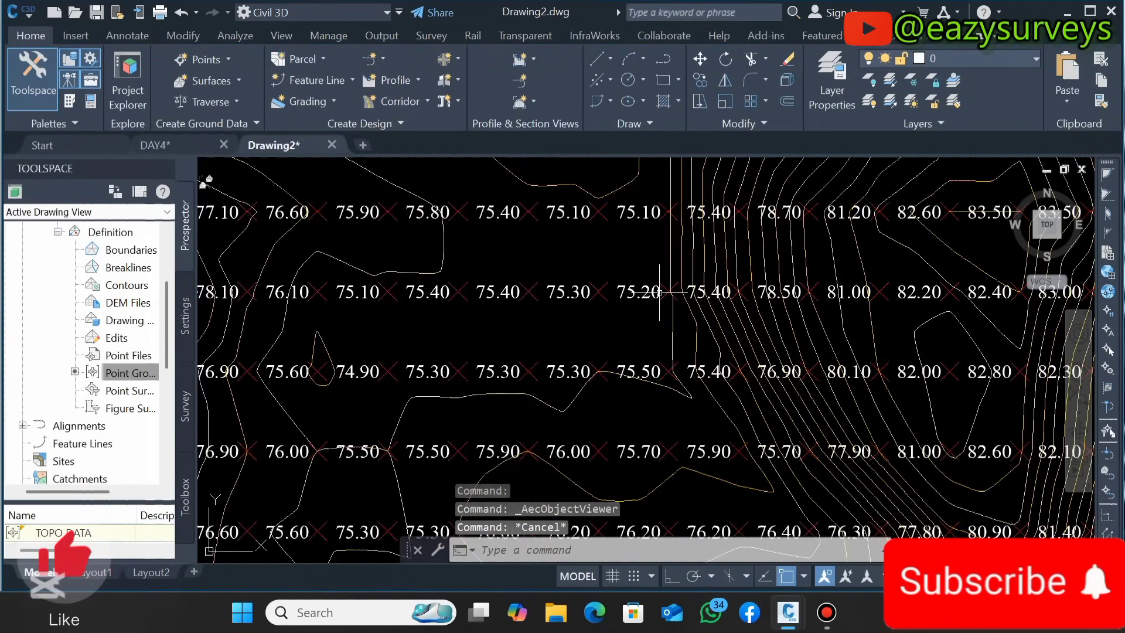